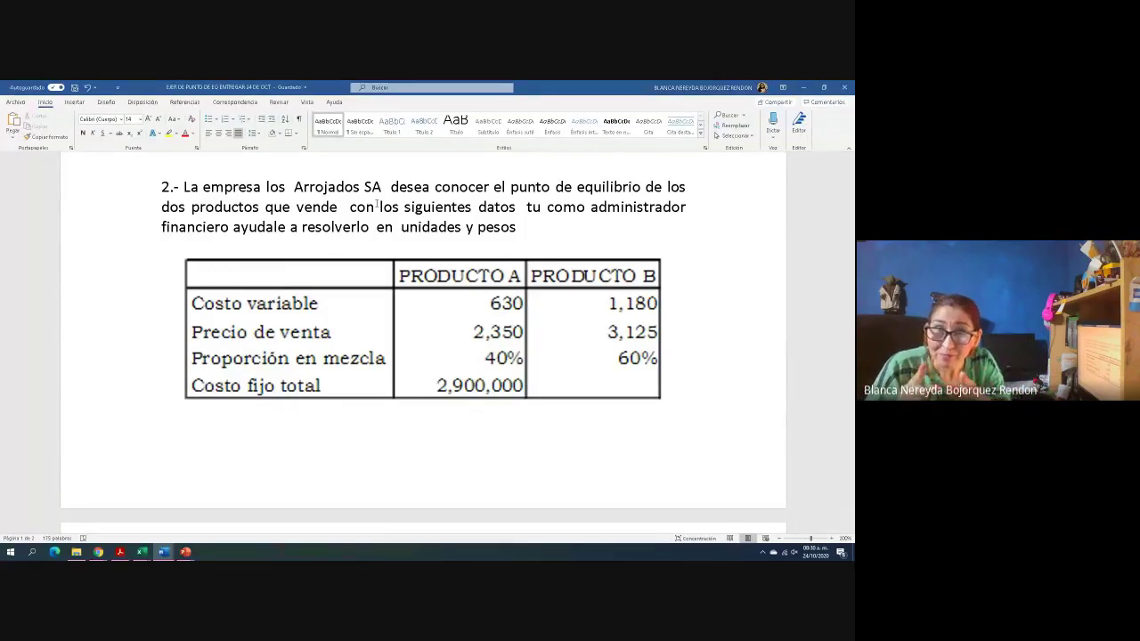
Copy the picture of the product cost and price table in exercise 2 of the document
scroll(181, 408, "down", 3)
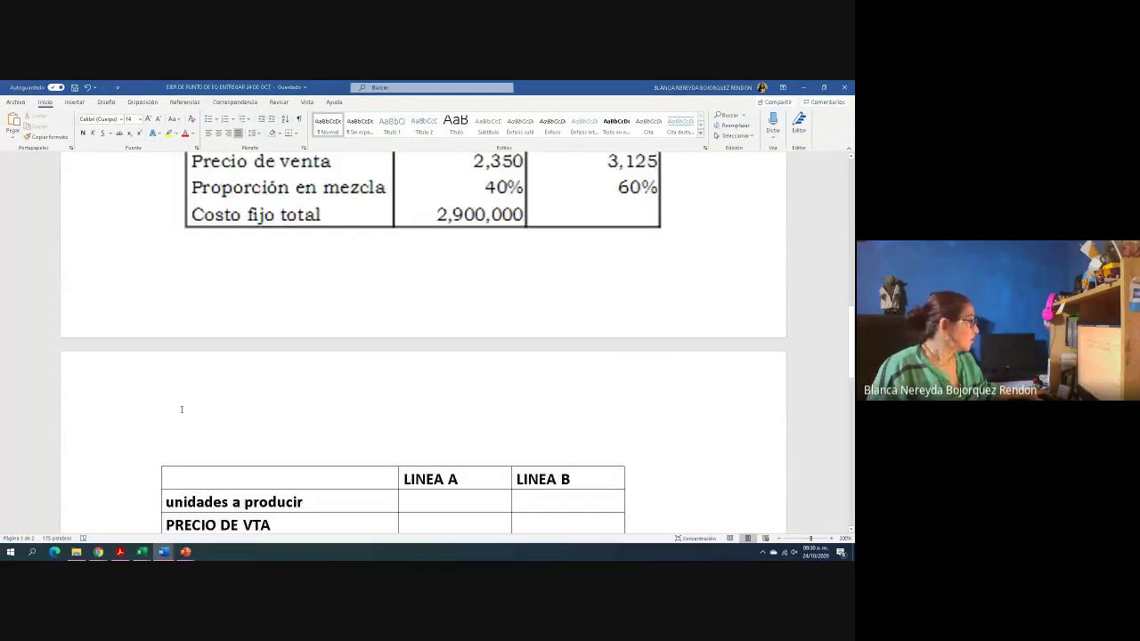
scroll(181, 409, "down", 5)
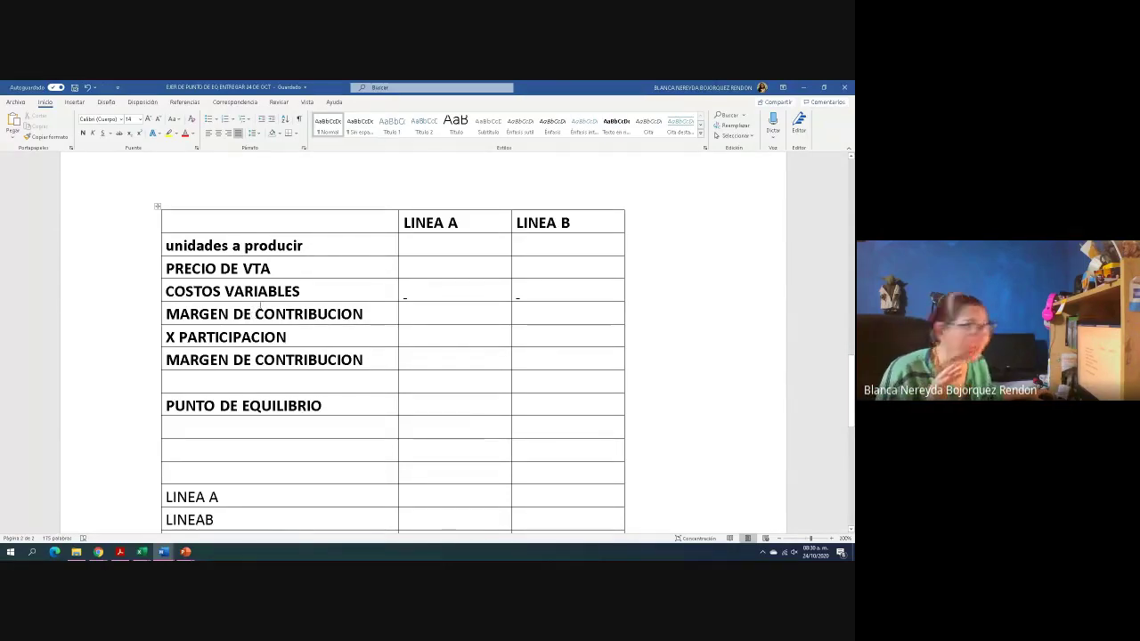
scroll(252, 314, "up", 5)
scroll(252, 294, "up", 1)
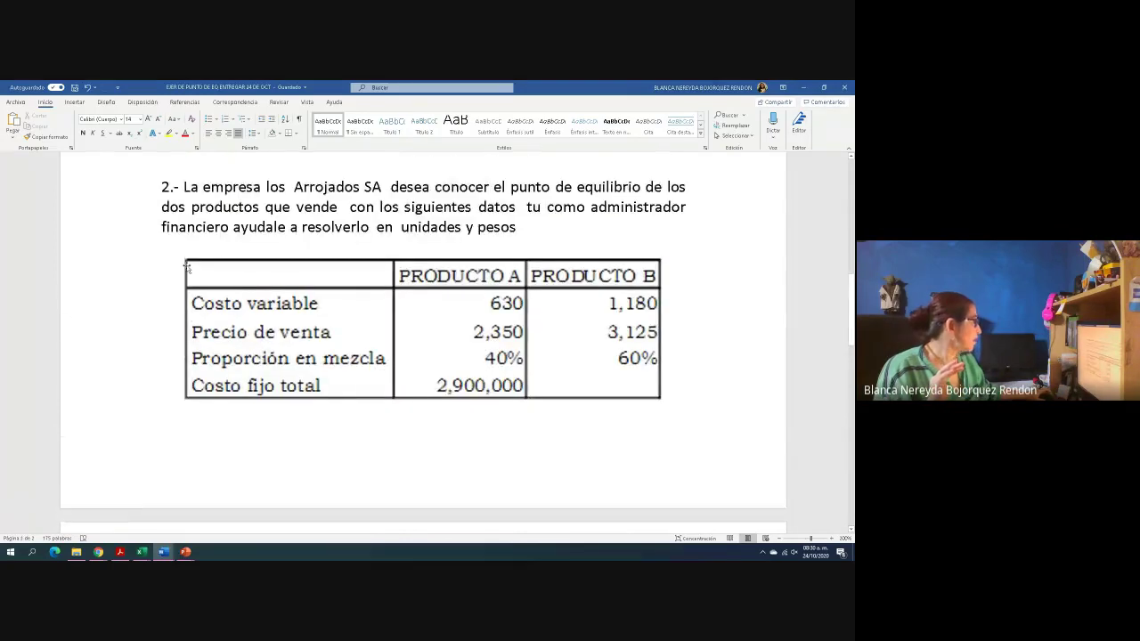
left_click(187, 264)
right_click(208, 253)
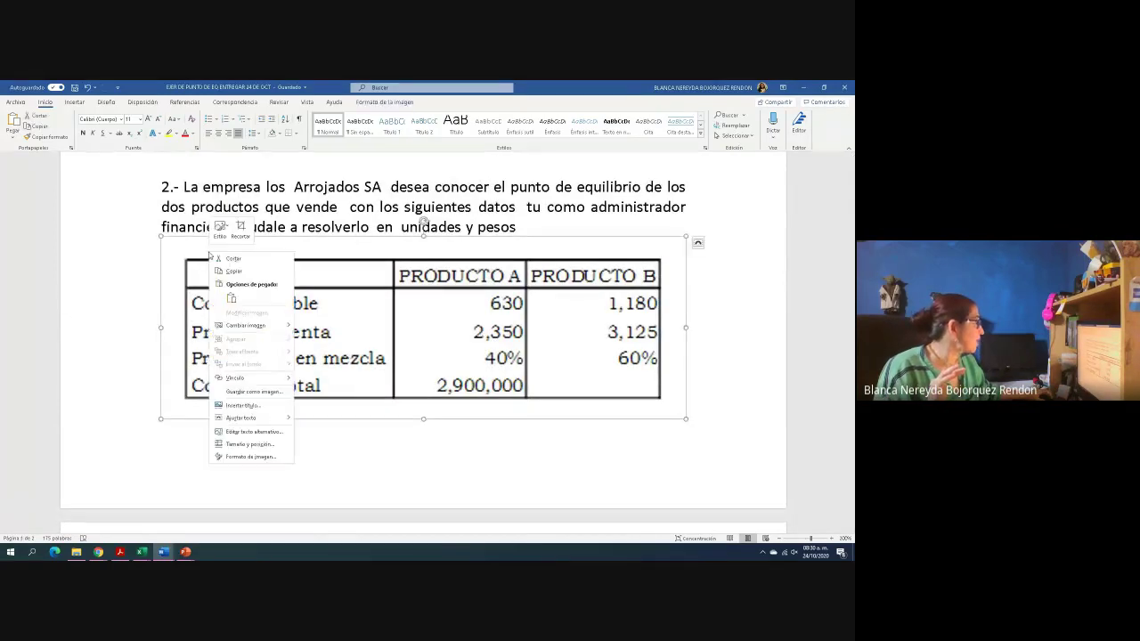
left_click(230, 274)
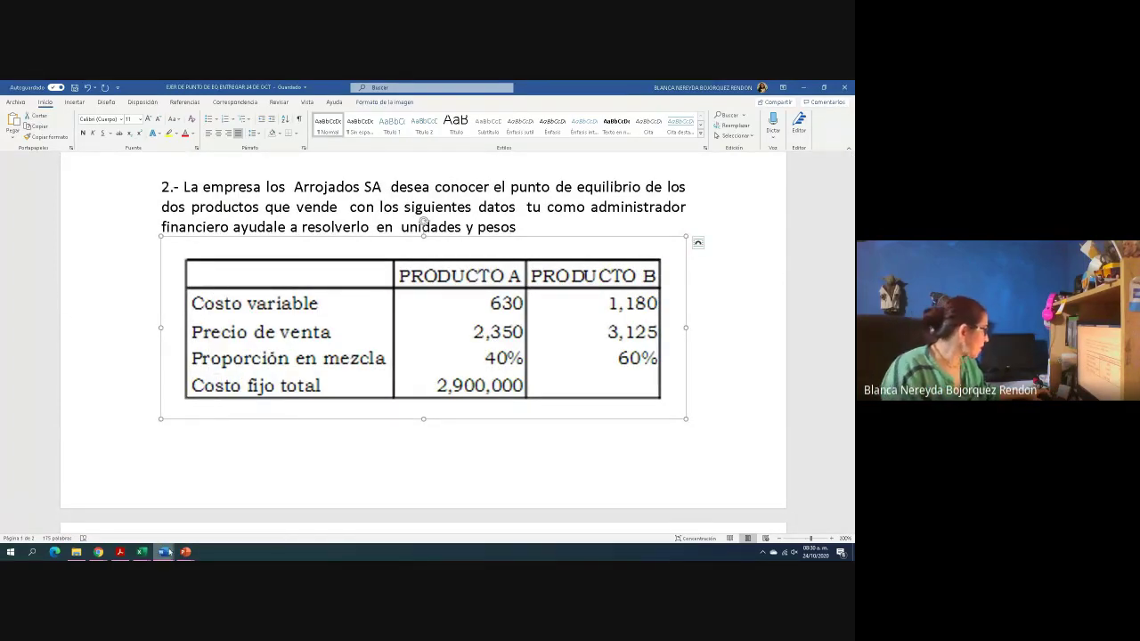
Switch to the Excel workbook EJERCICIO DE PUNTO DE EQUILIBRIO EN CLASE and show the varios productos sheet
mouse_move(142, 552)
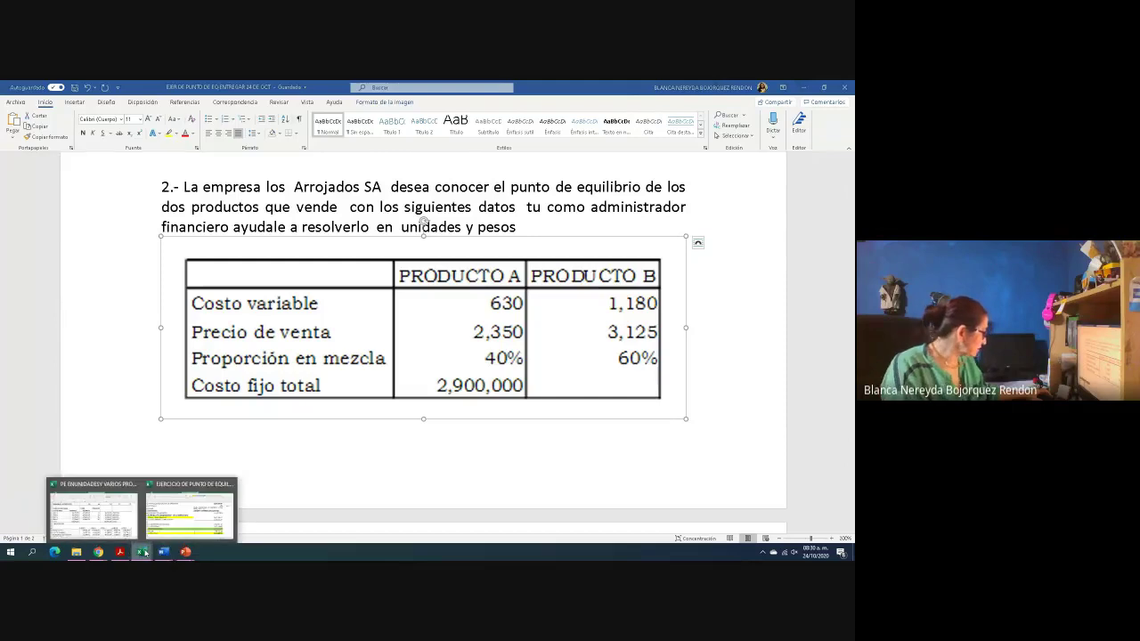
left_click(182, 521)
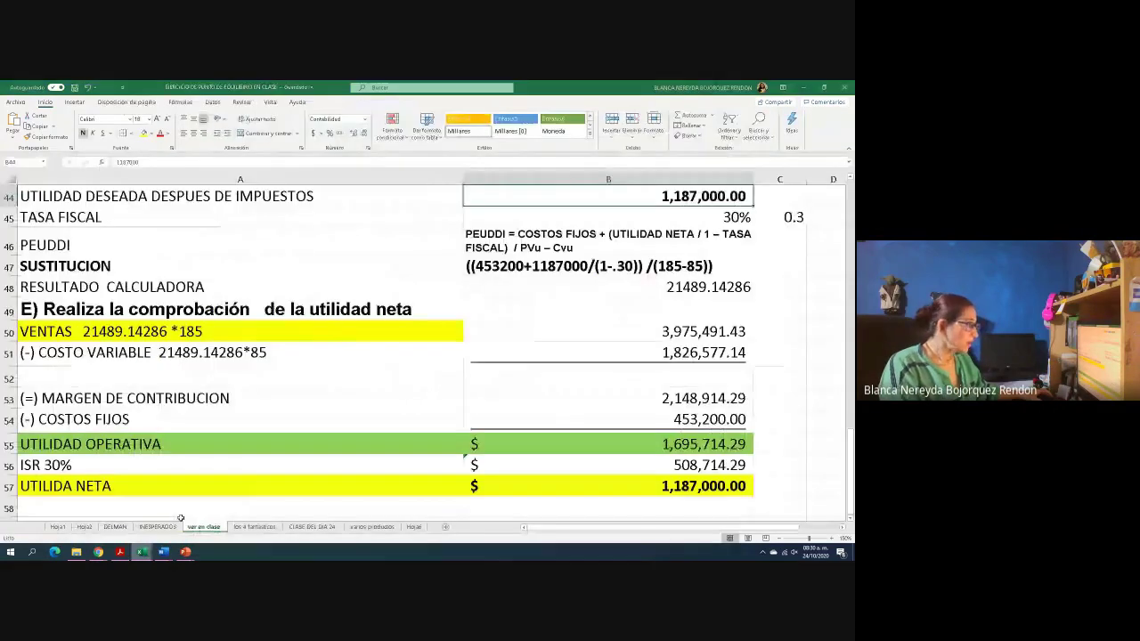
left_click(370, 527)
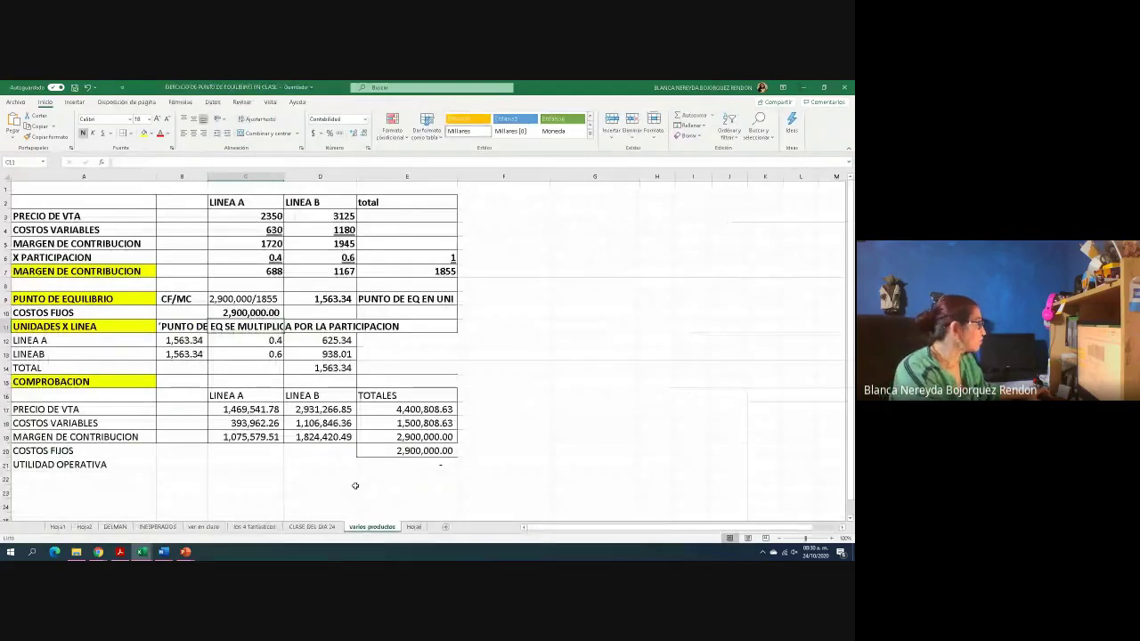
Clear the values in C3:E7 and paste the copied table picture at G1, beside the break-even table
left_click_drag(245, 216, 406, 270)
key("Delete")
left_click(320, 298)
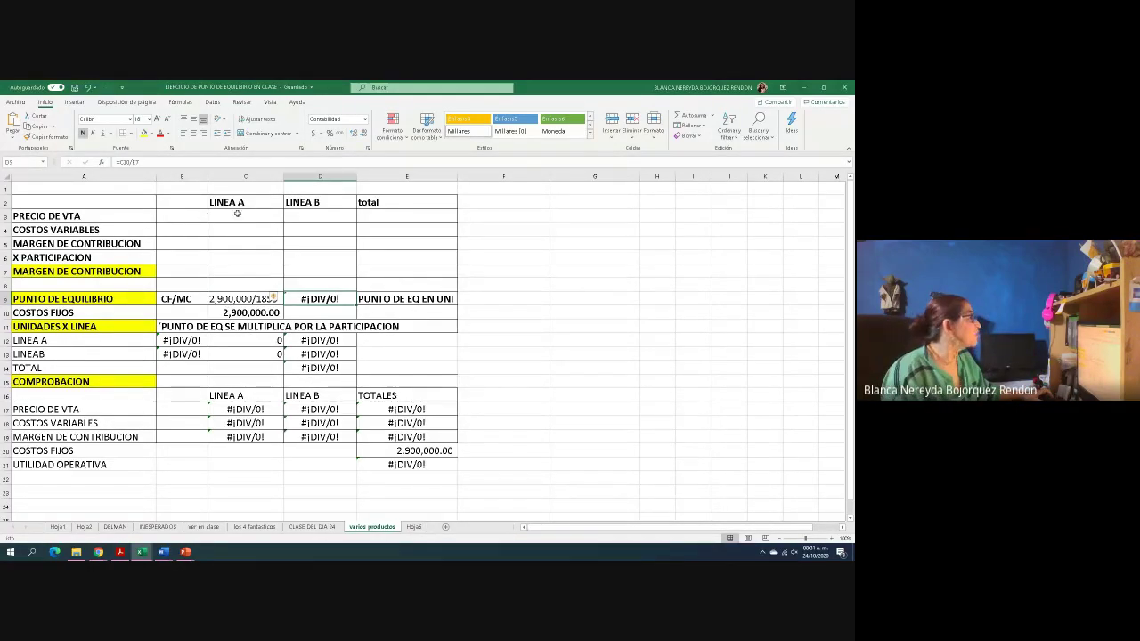
left_click(590, 189)
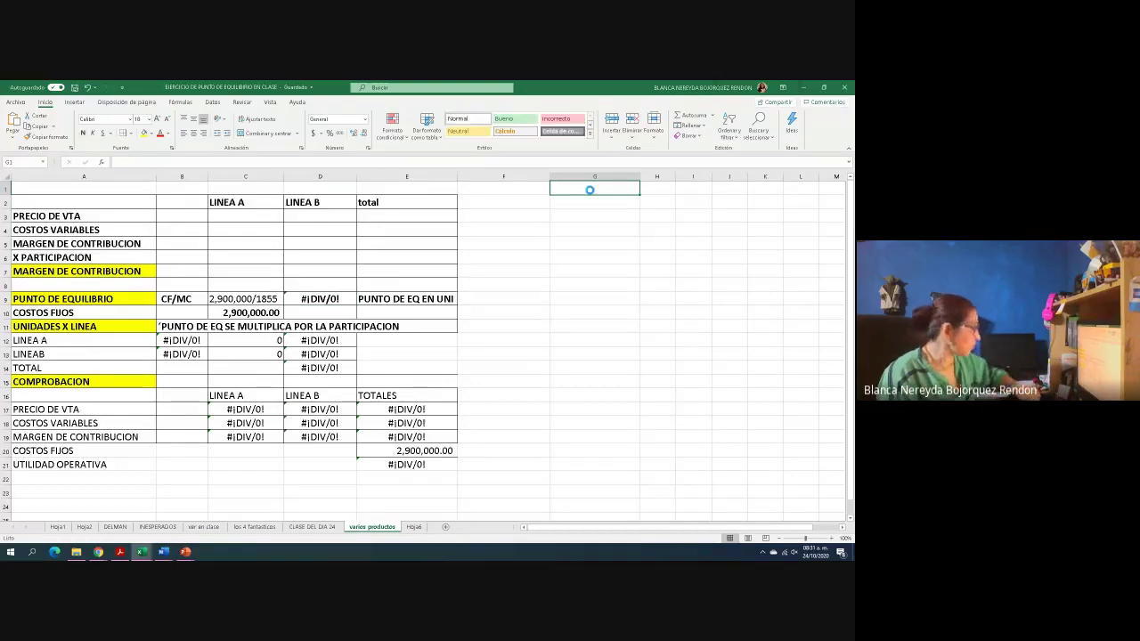
key("ctrl+v")
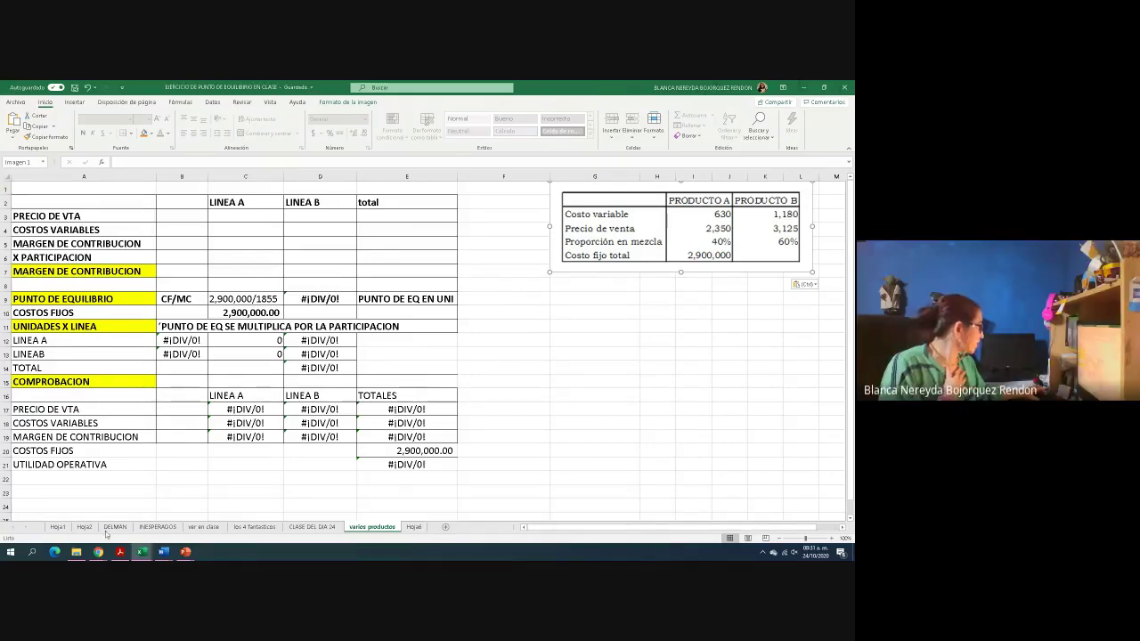
left_click(57, 528)
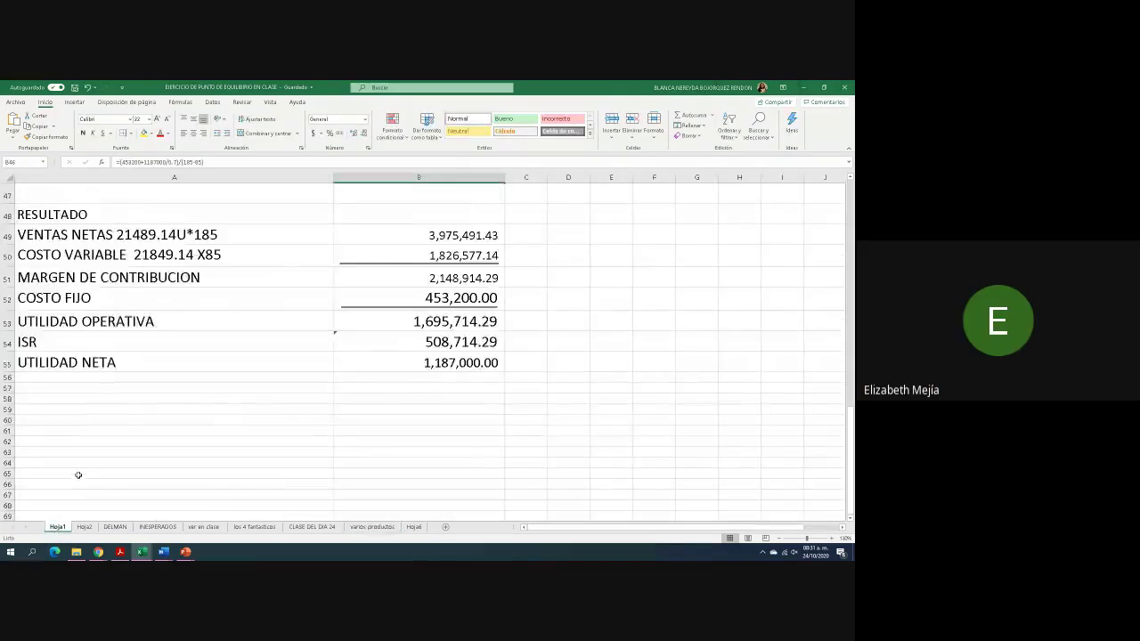
scroll(78, 474, "up", 15)
scroll(79, 474, "down", 5)
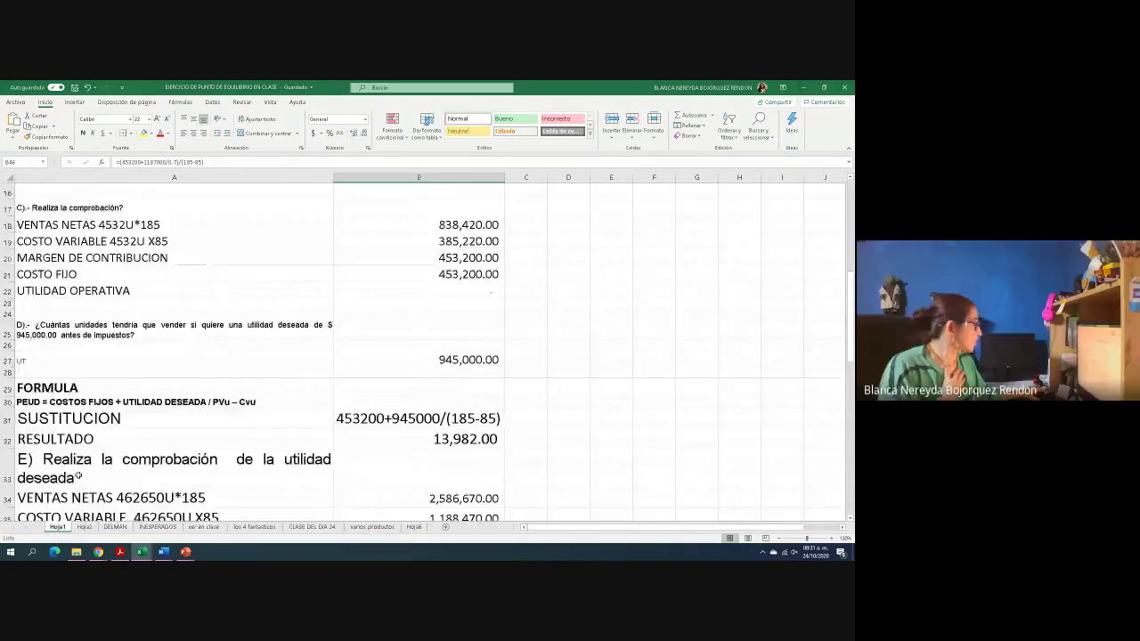
scroll(78, 475, "down", 10)
left_click(362, 529)
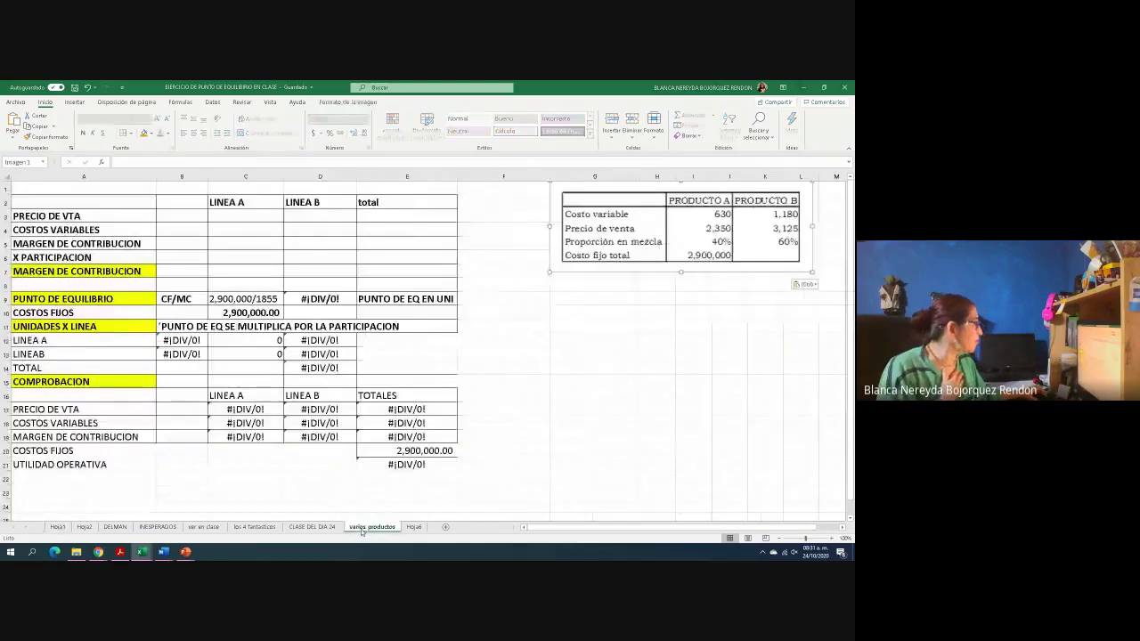
Copy the entire varios productos sheet, including the picture, into a new blank workbook
left_click(5, 176)
right_click(51, 201)
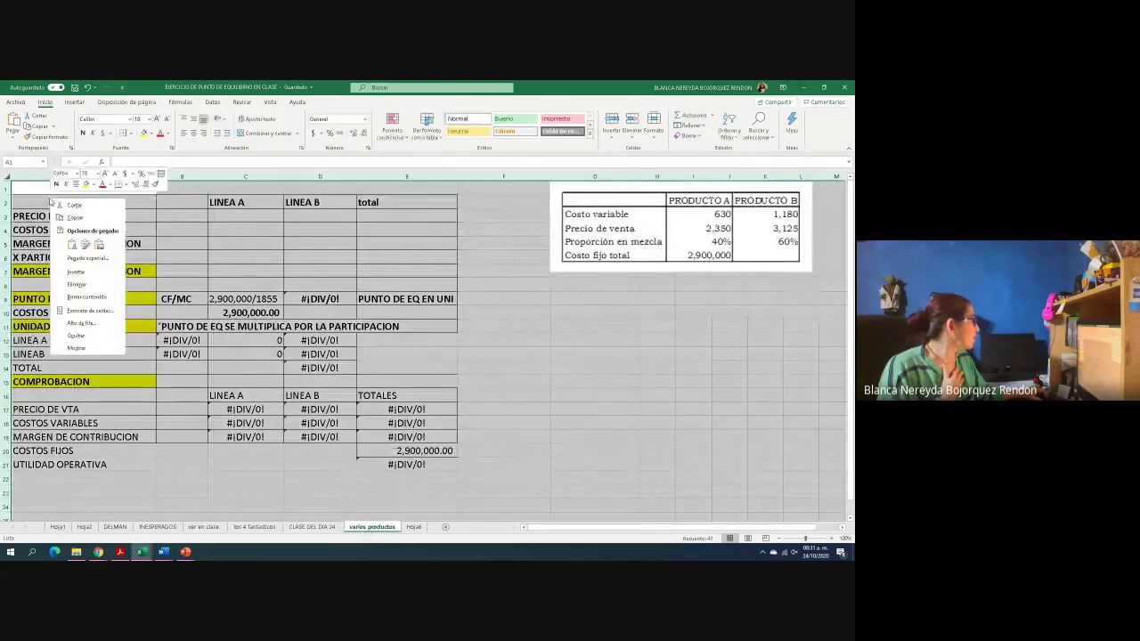
left_click(74, 218)
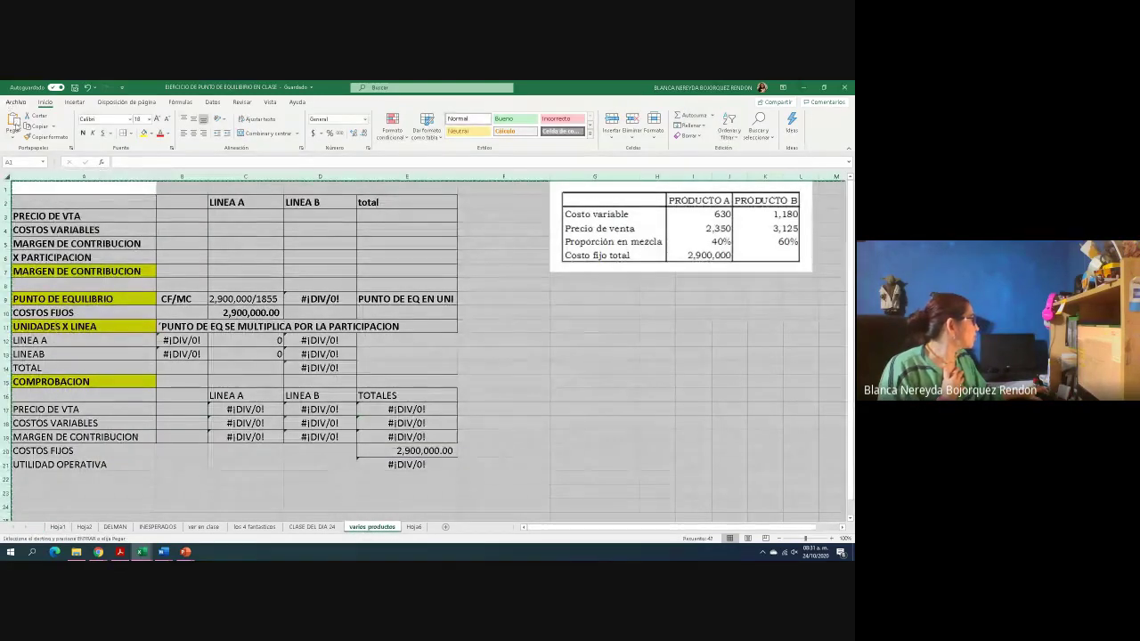
left_click(16, 101)
left_click(27, 143)
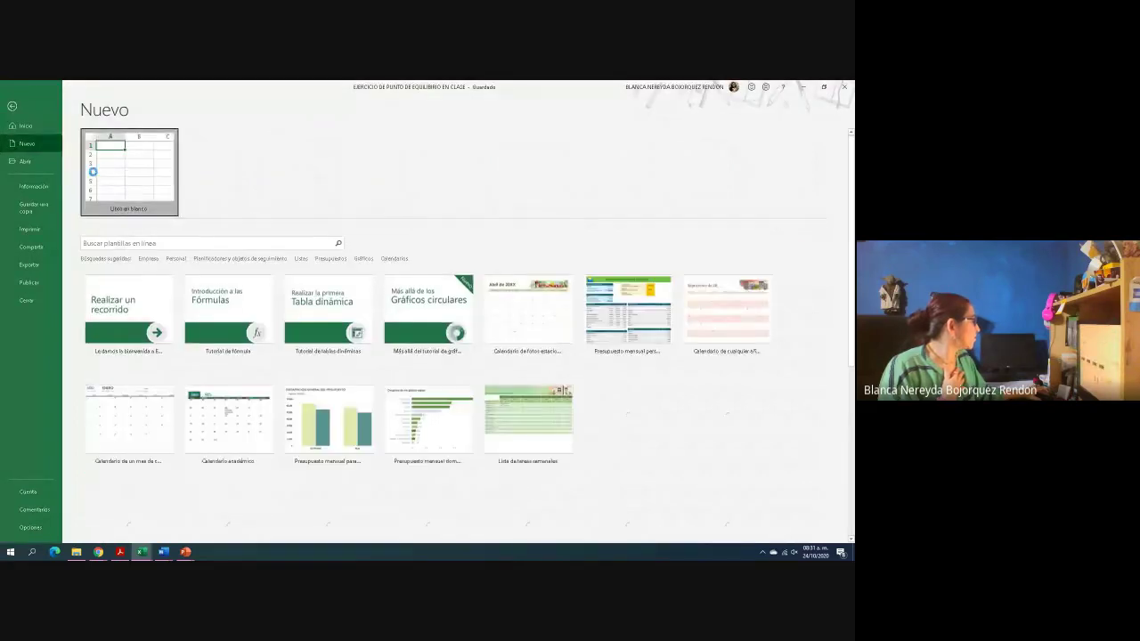
key("ctrl+v")
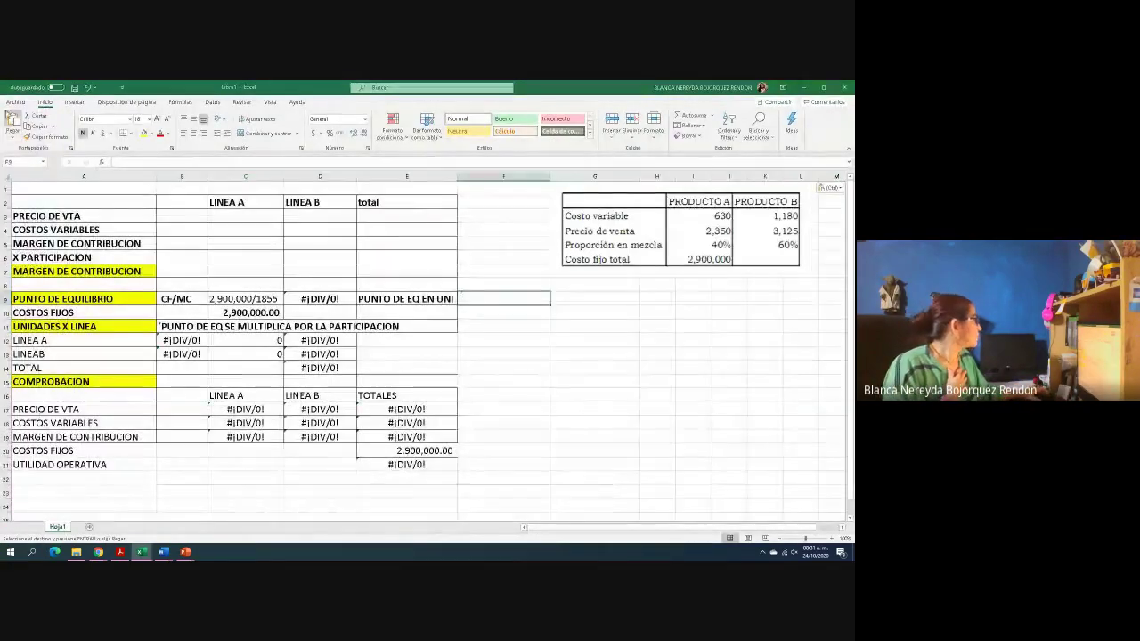
Start saving the new workbook and choose the Desktop (Escritorio) folder as its location
left_click(16, 102)
left_click(33, 223)
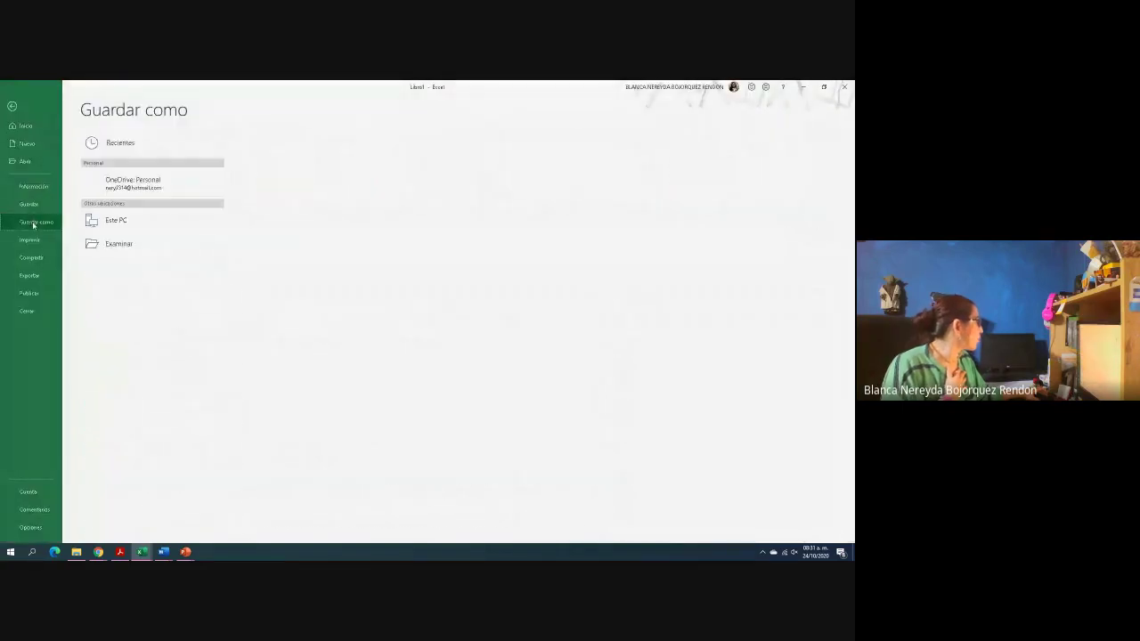
left_click(116, 269)
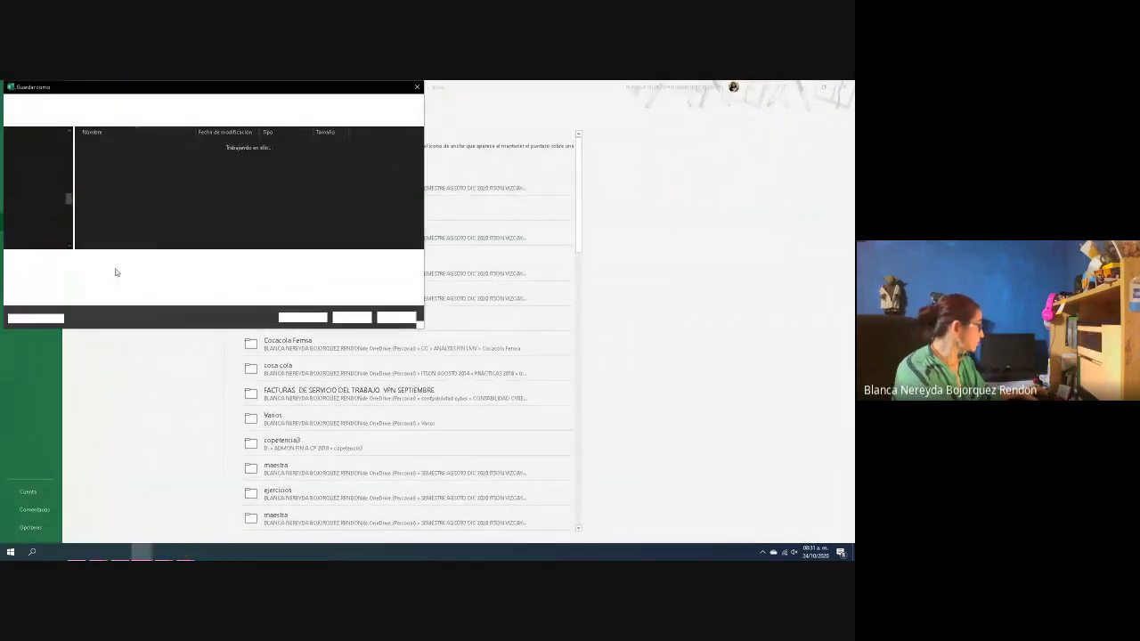
scroll(55, 217, "up", 4)
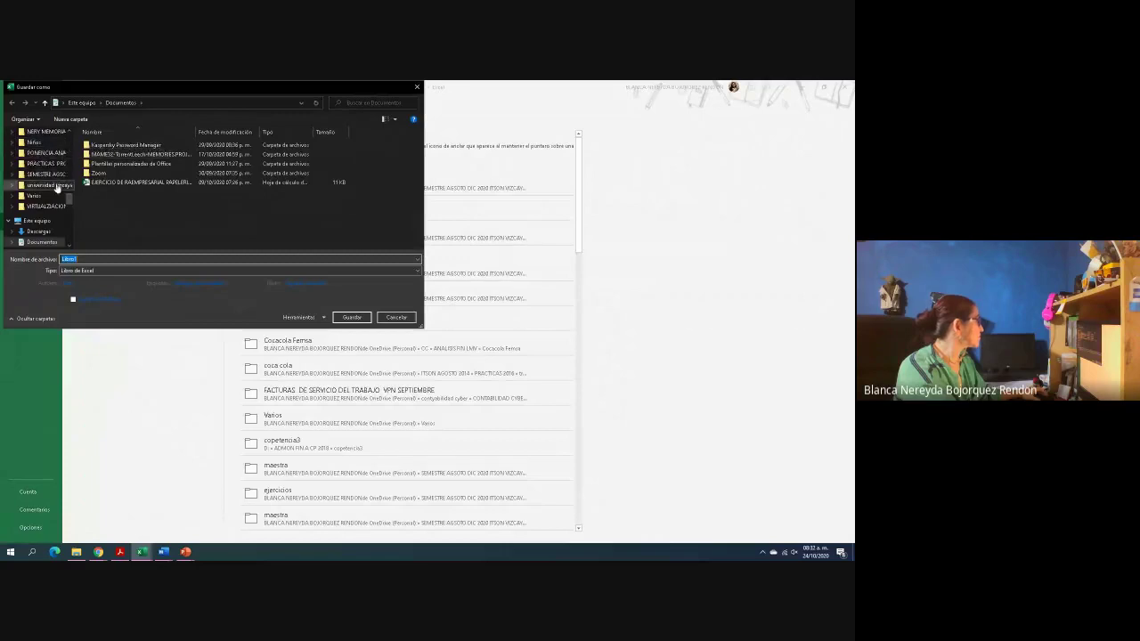
scroll(57, 186, "down", 1)
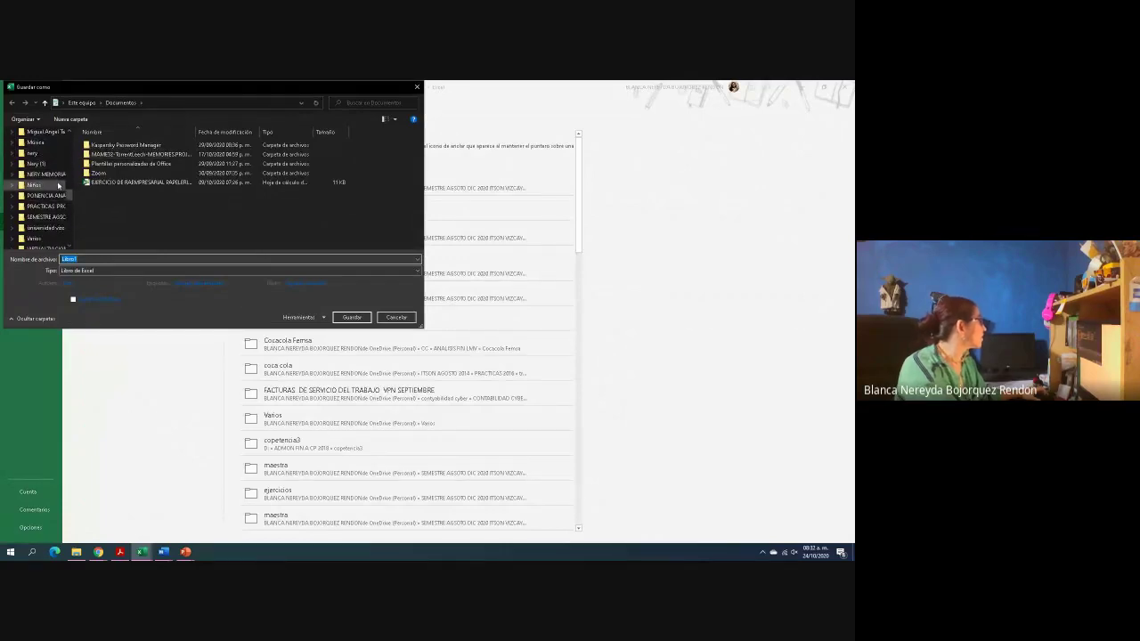
left_click(45, 104)
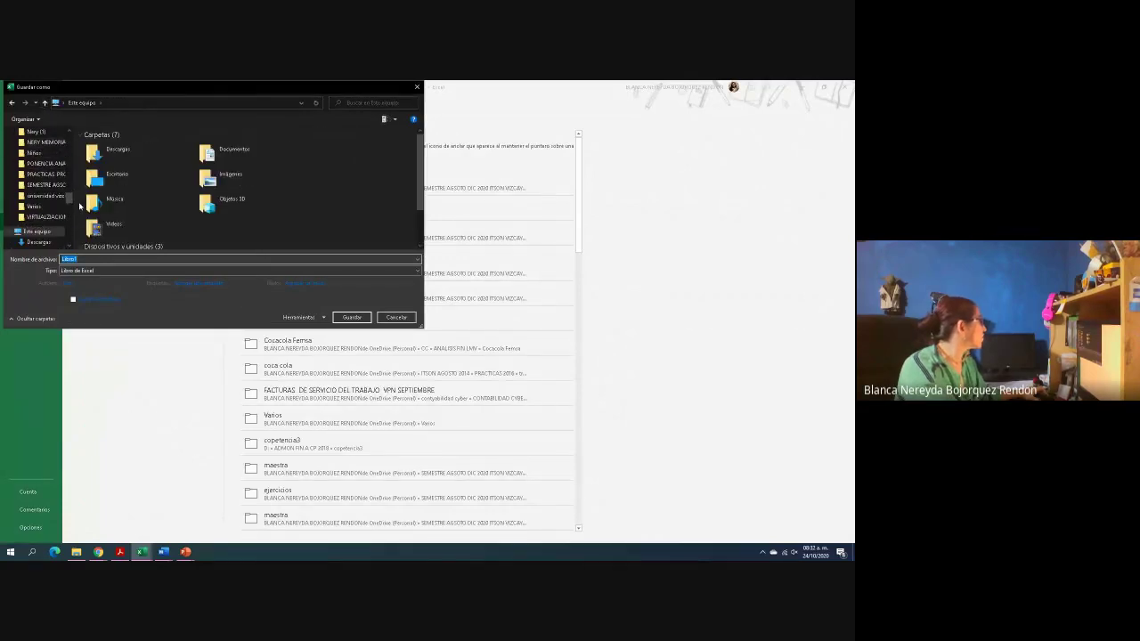
scroll(53, 178, "up", 10)
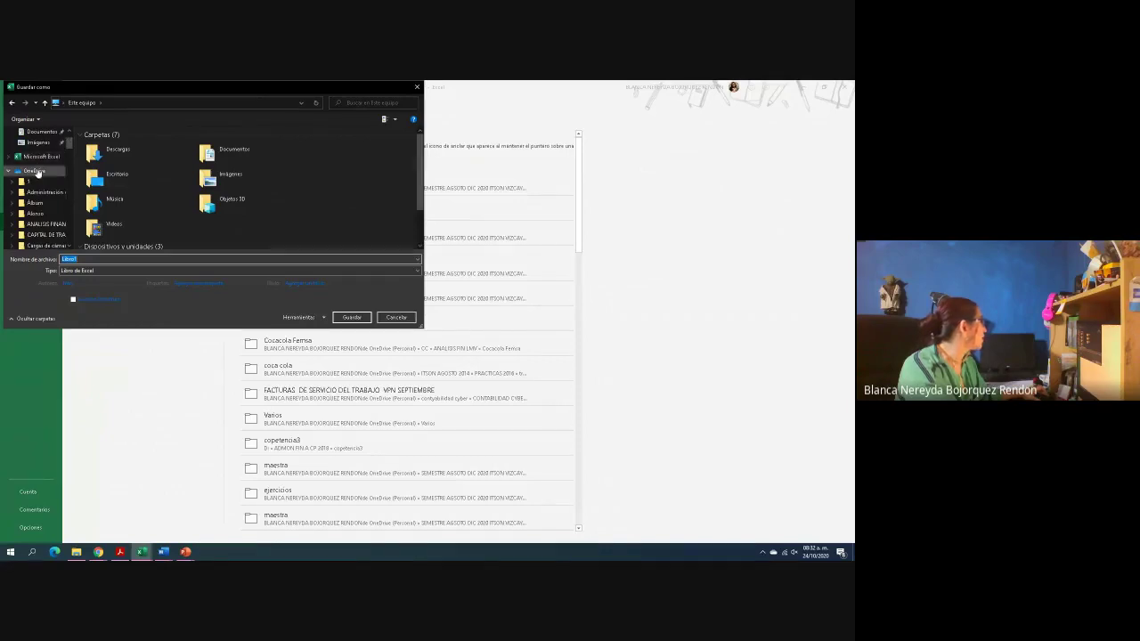
scroll(35, 147, "up", 2)
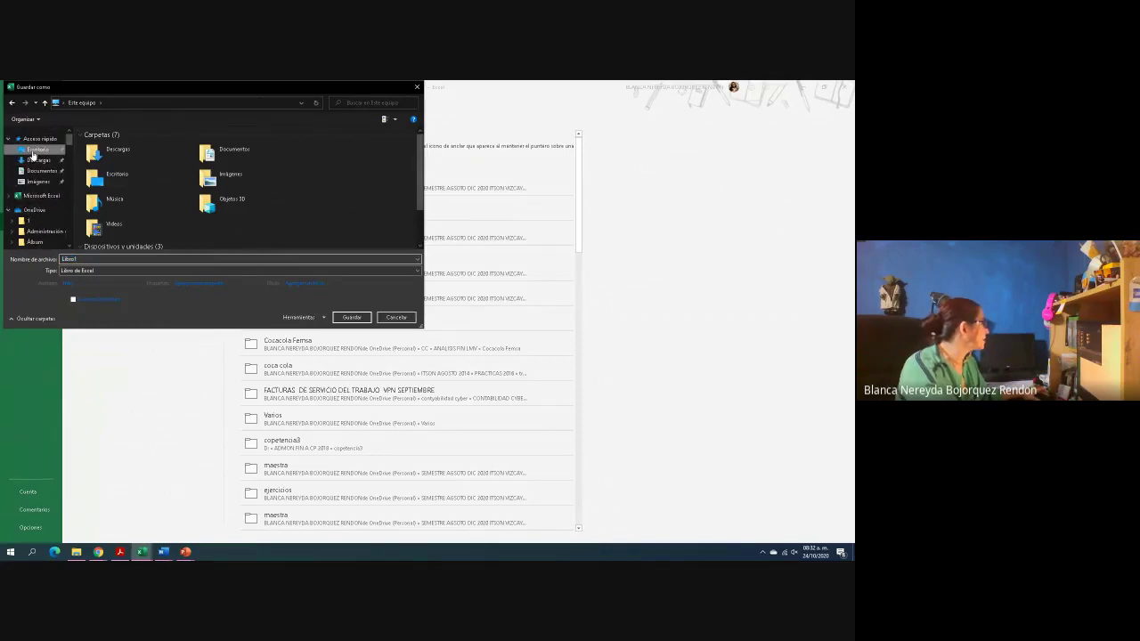
left_click(38, 149)
Save the workbook under the name PE VARIOS PRODUCTOS and close it
double_click(69, 258)
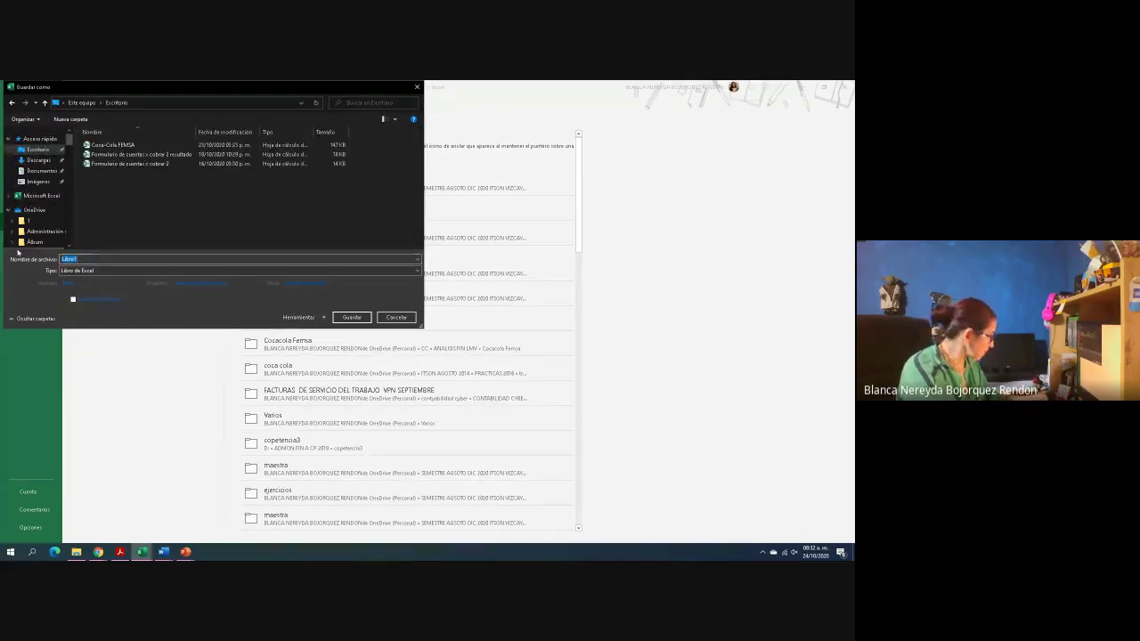
key("BackSpace")
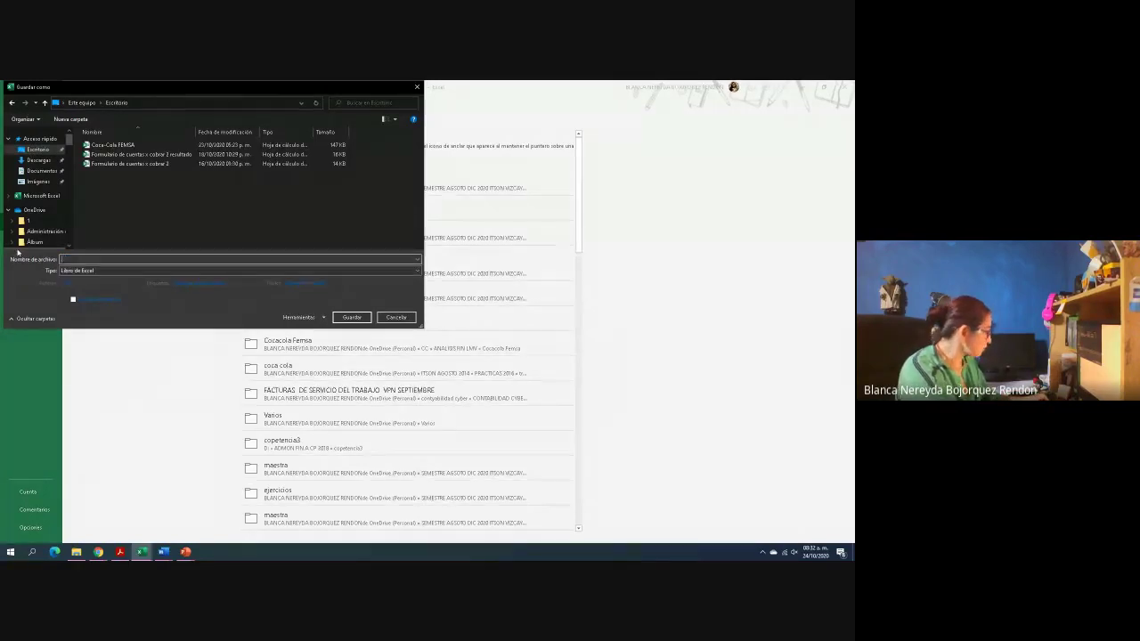
type("PE VARIOS PRODUCTOS")
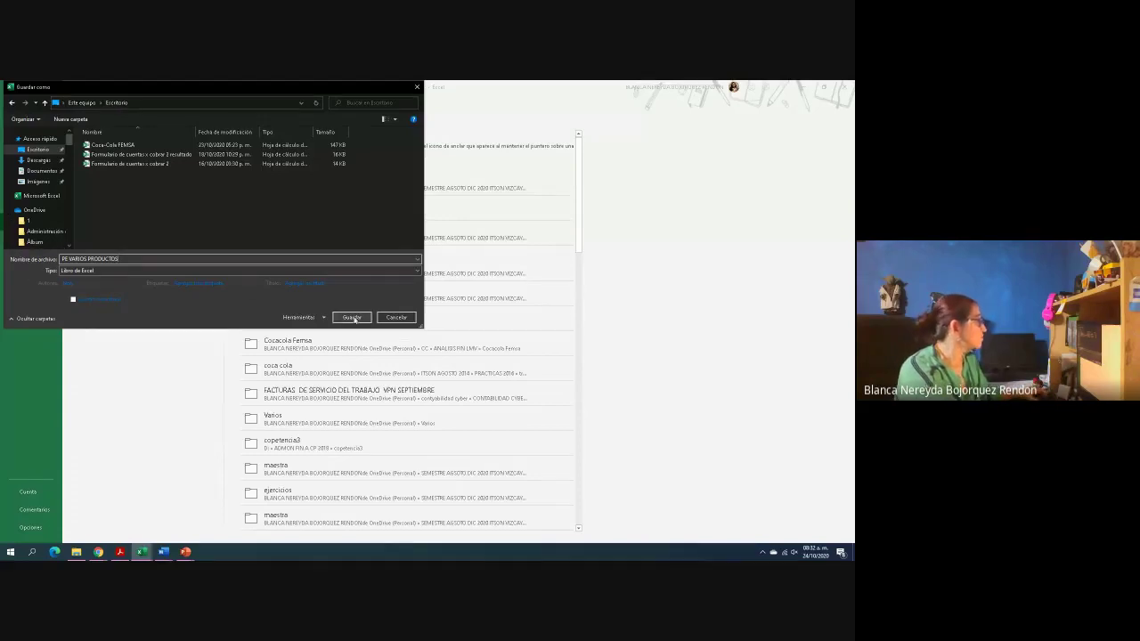
left_click(352, 317)
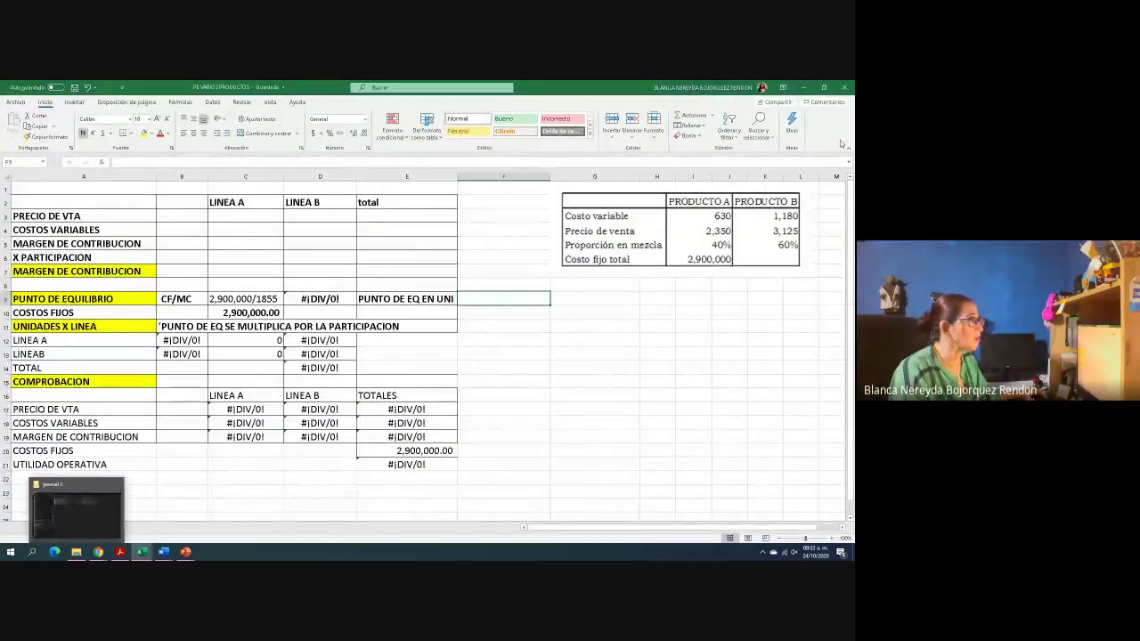
left_click(847, 90)
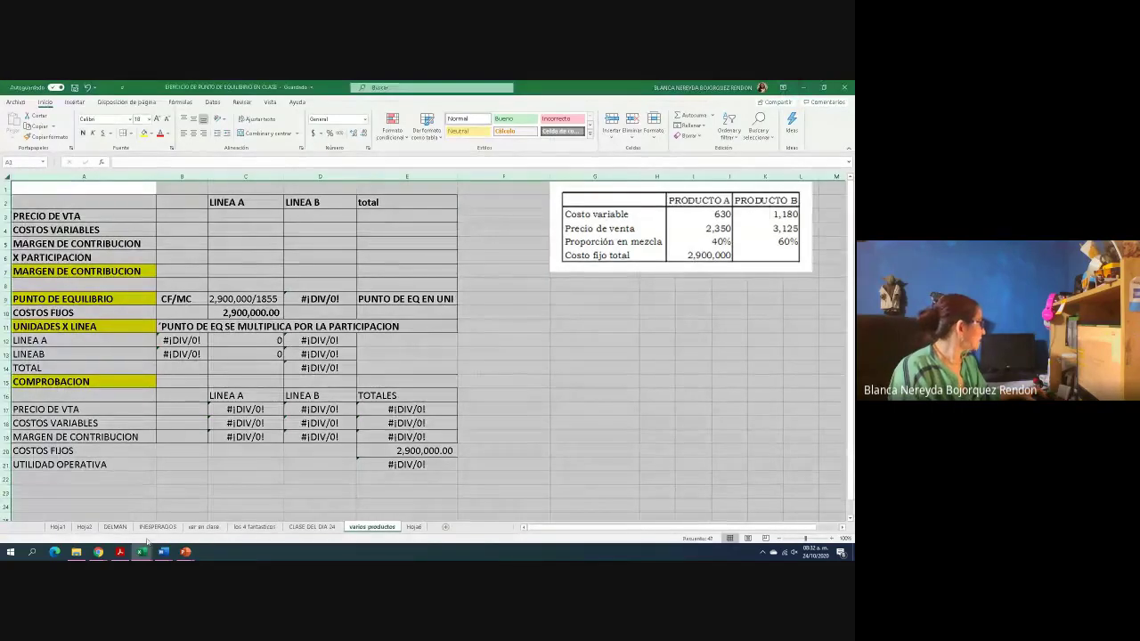
Switch to WhatsApp in Chrome and send the PE VARIOS PRODUCTOS workbook from the Desktop (Escritorio) to the CTM 4-A Finanzas 1 group
mouse_move(100, 554)
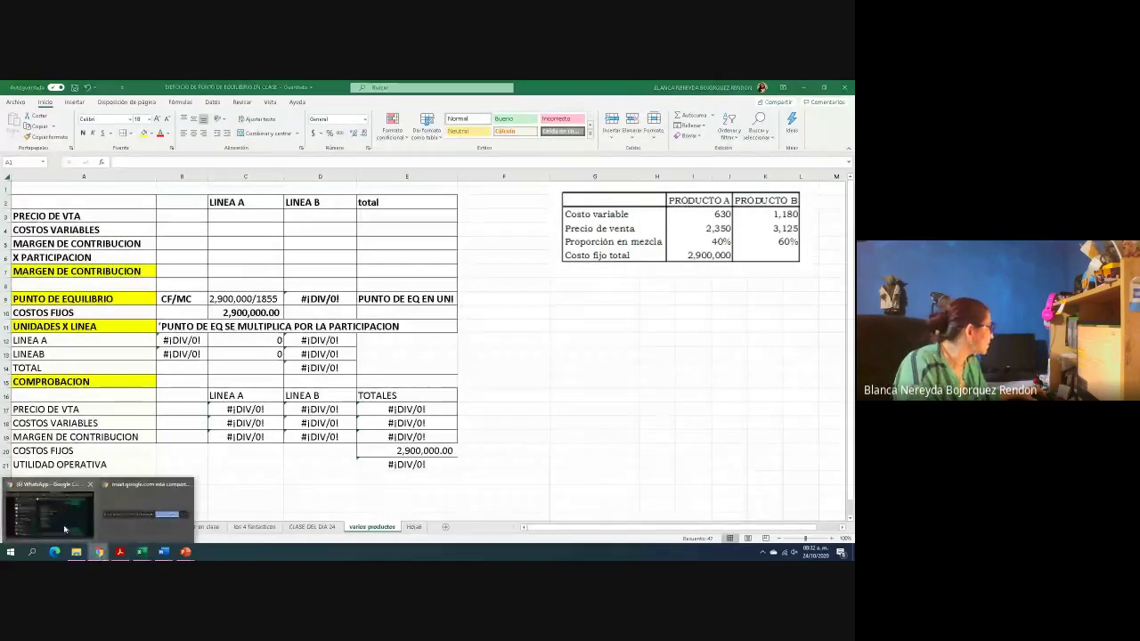
left_click(64, 525)
left_click(327, 494)
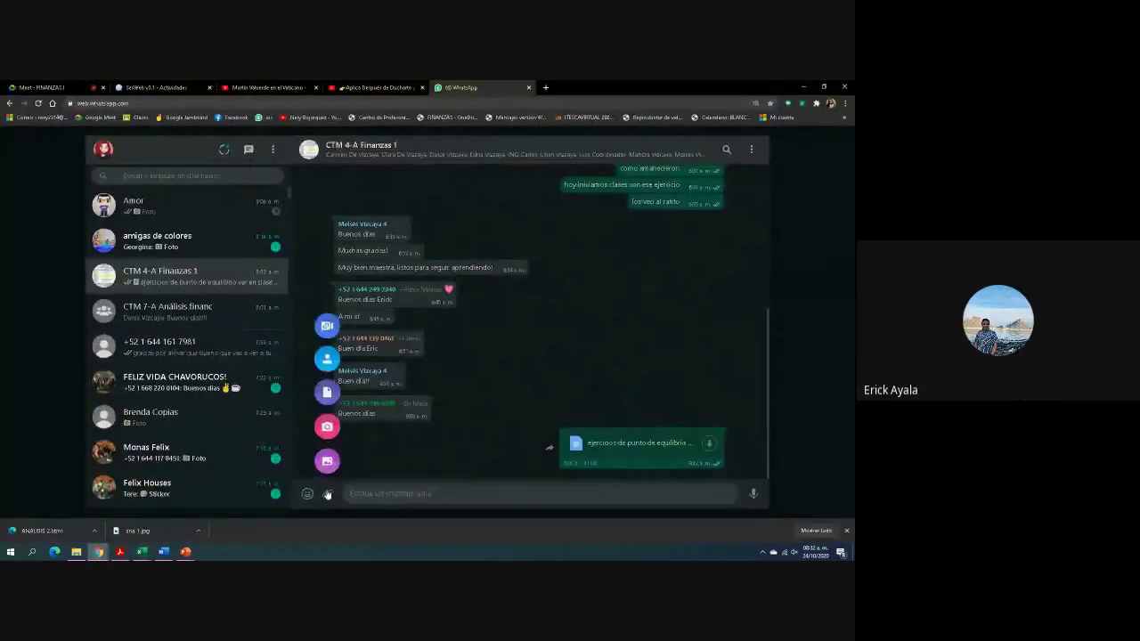
left_click(327, 394)
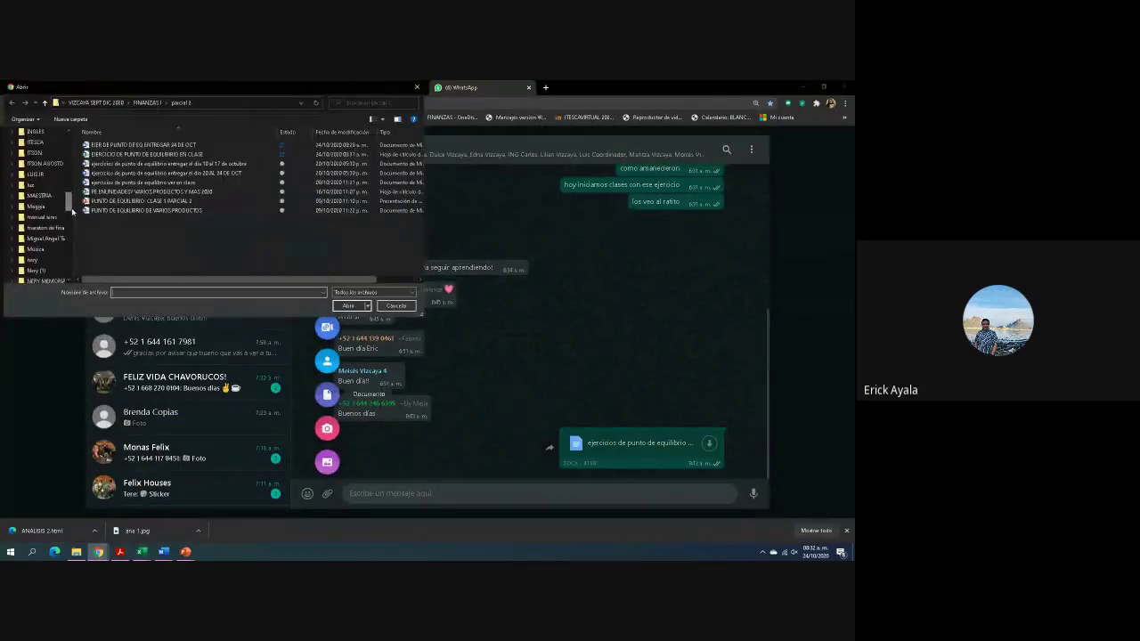
scroll(34, 153, "up", 10)
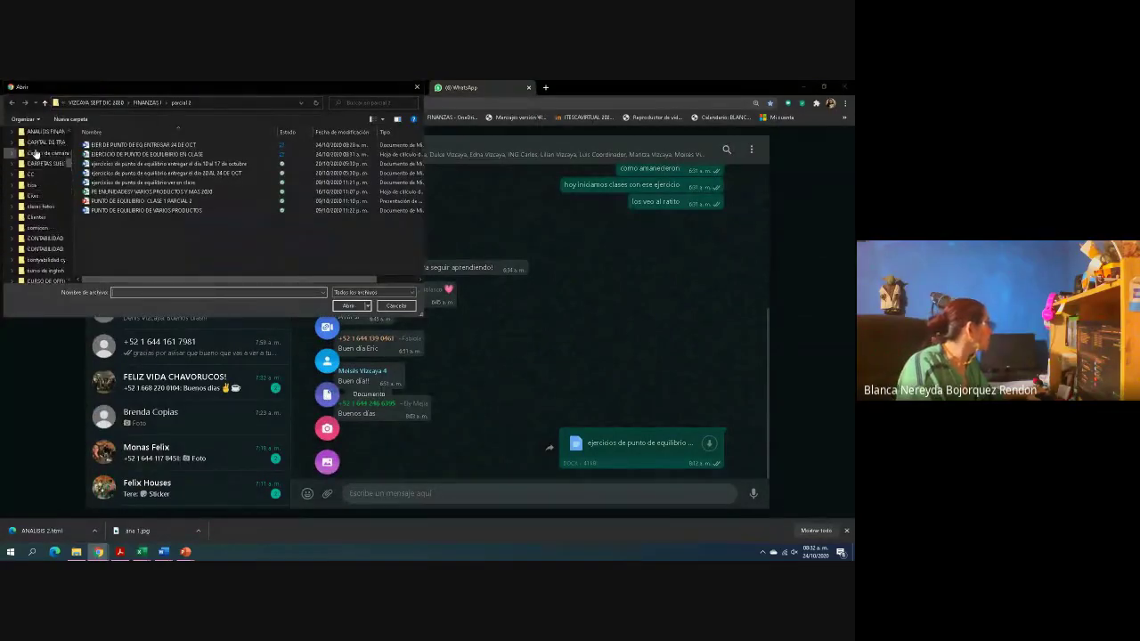
left_click(34, 150)
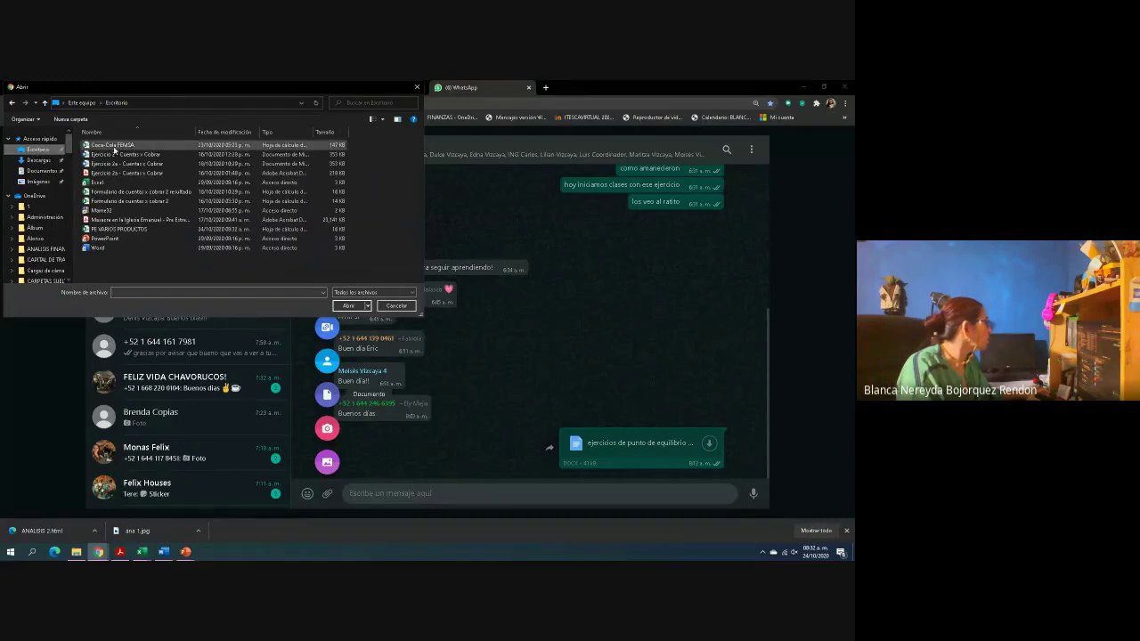
left_click(131, 146)
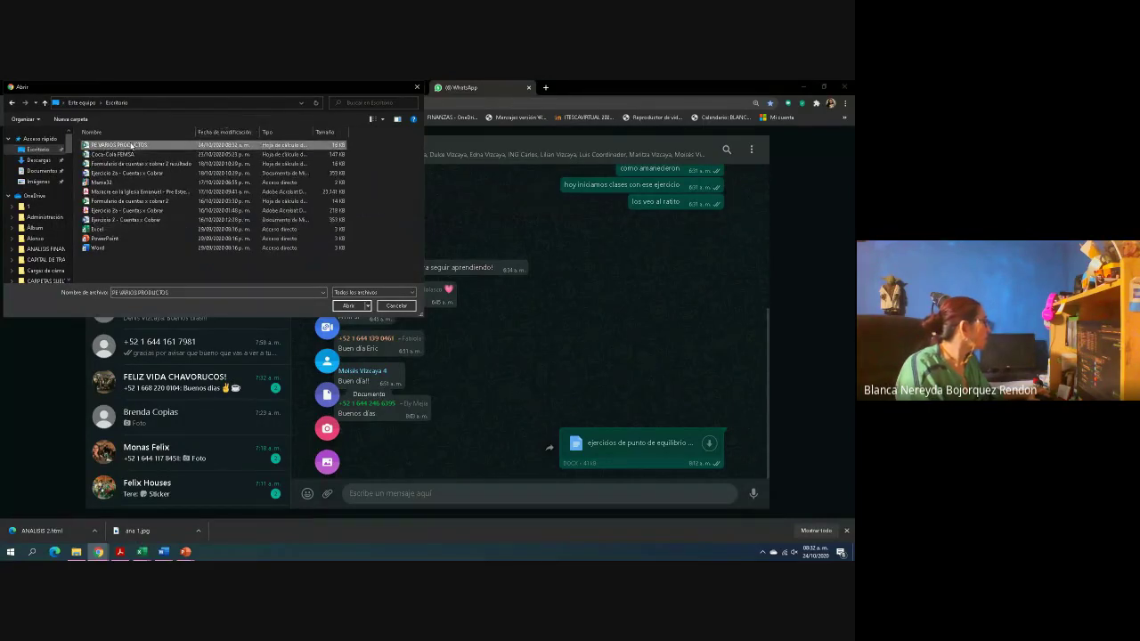
left_click(348, 306)
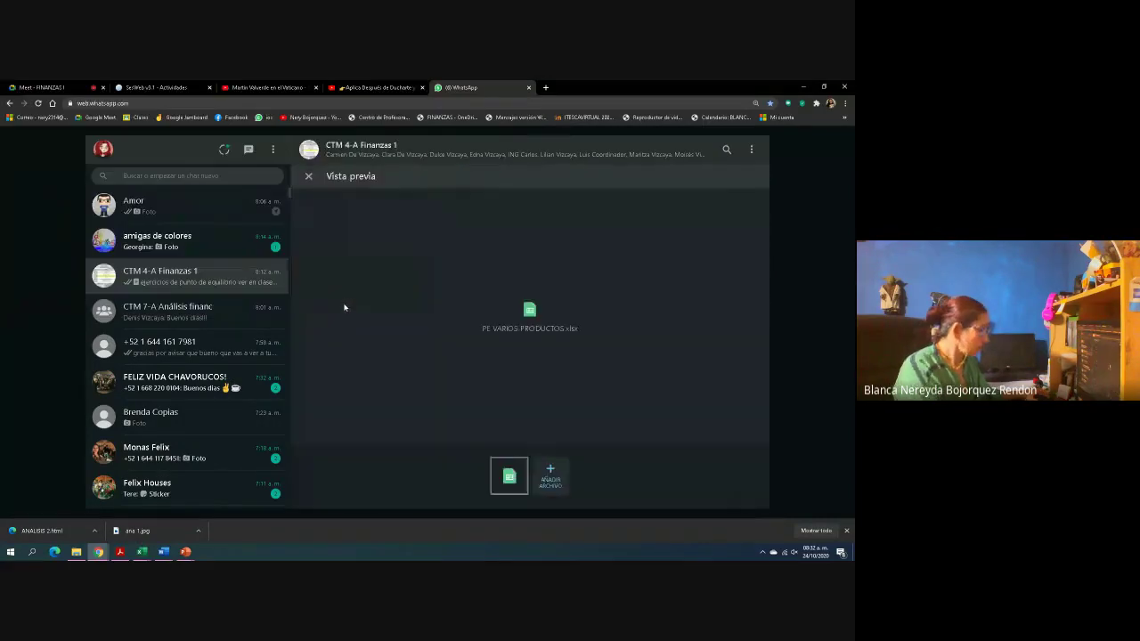
key("Return")
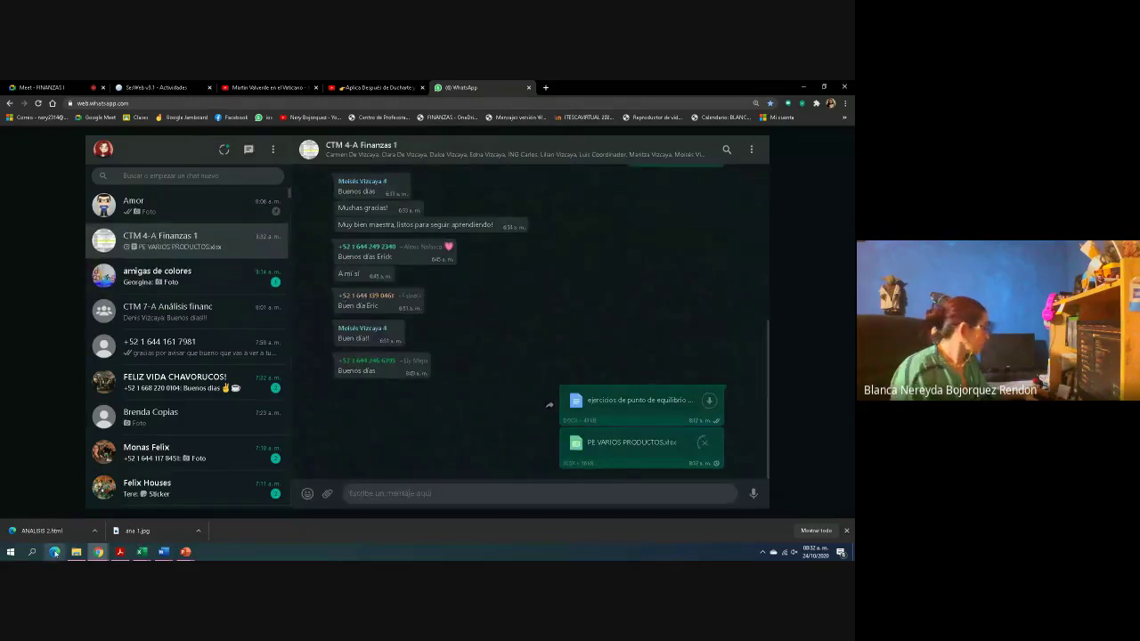
Switch to Word and close the document with the Arrojados SA two-product exercise
mouse_move(164, 550)
left_click(137, 526)
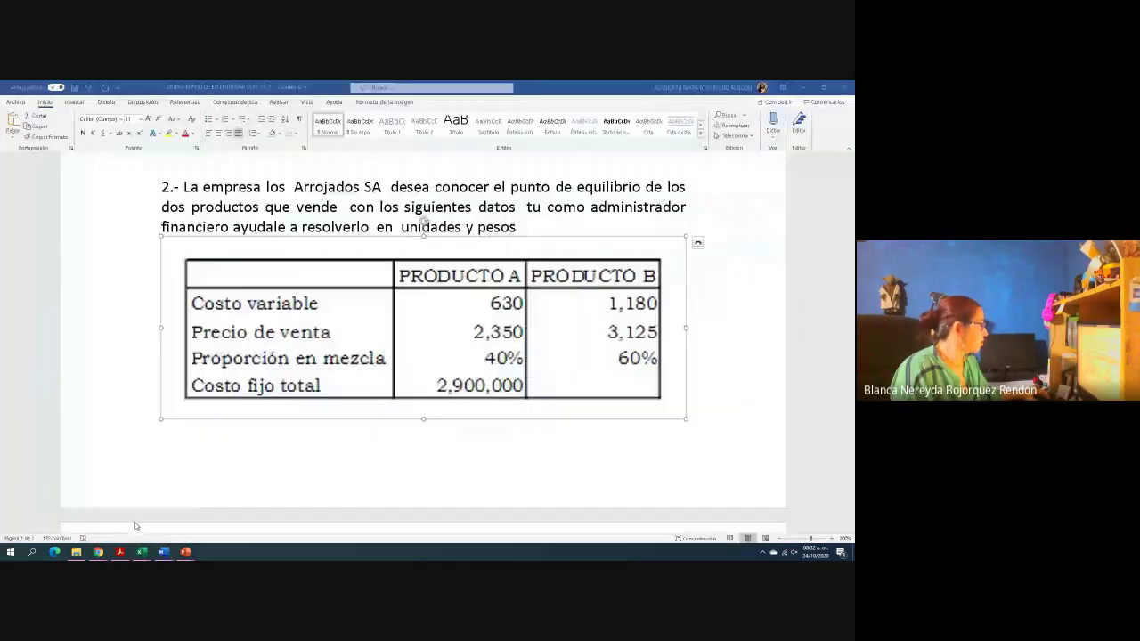
left_click(846, 86)
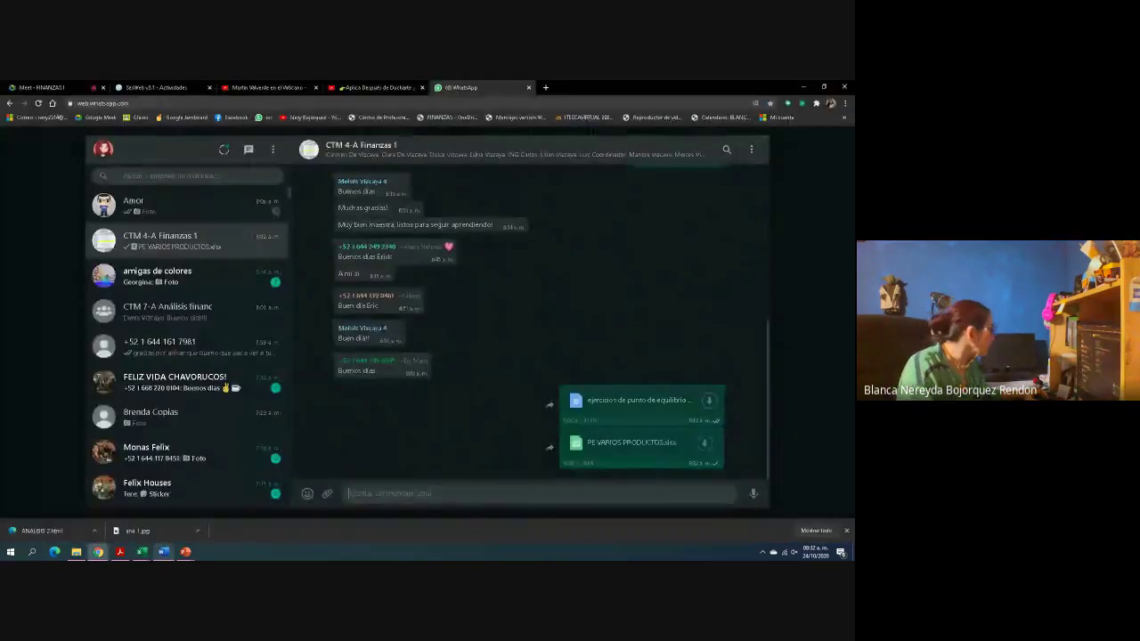
mouse_move(154, 557)
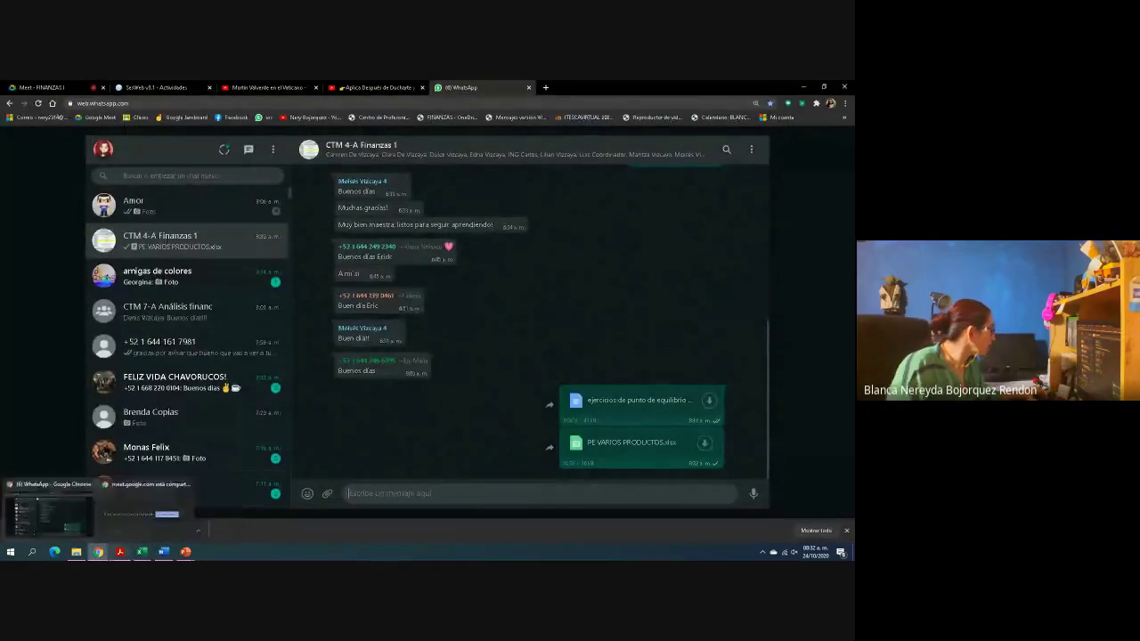
left_click(163, 555)
Return to the WhatsApp group chat, start attaching another document and open the parcial 2 folder under VIZCAYA SEPT DIC 2020, FINANZAS I
mouse_move(98, 552)
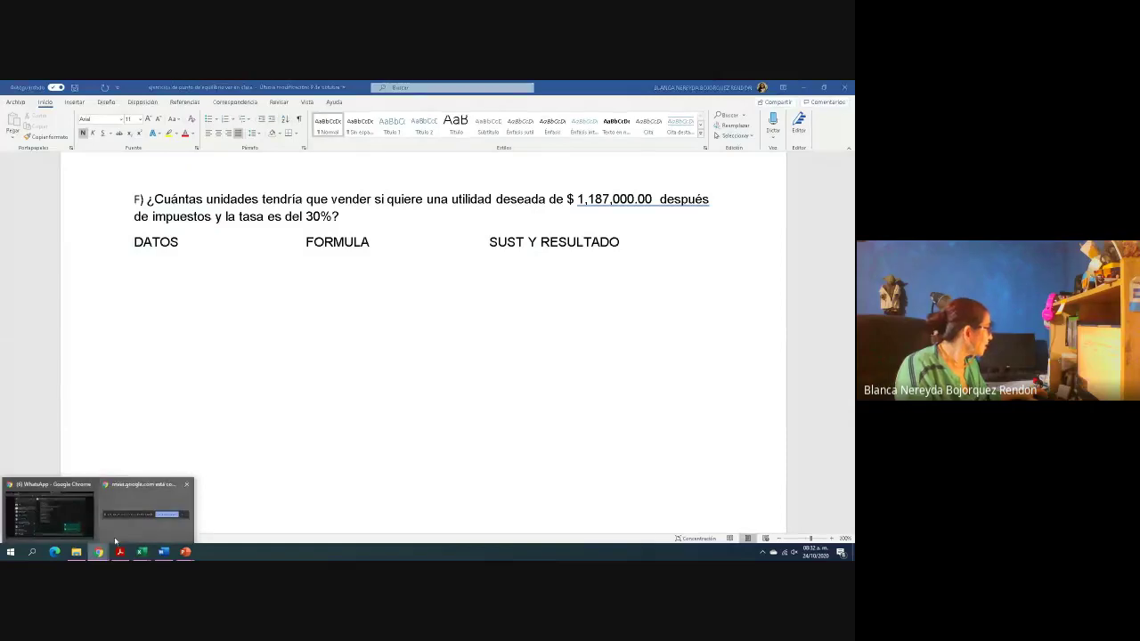
left_click(75, 526)
left_click(327, 493)
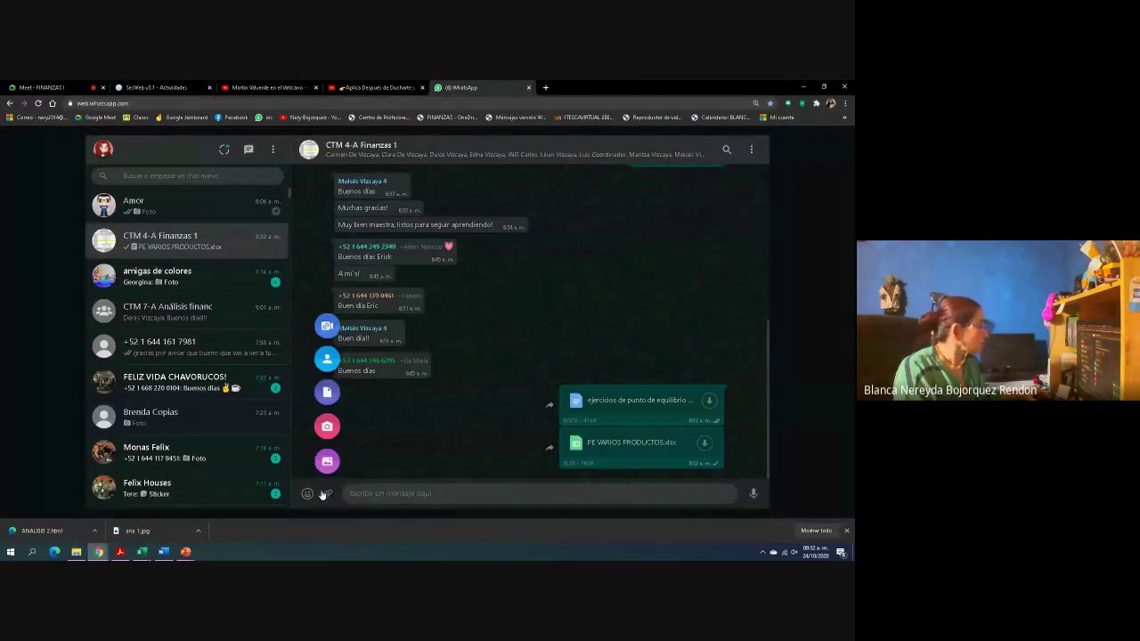
left_click(323, 395)
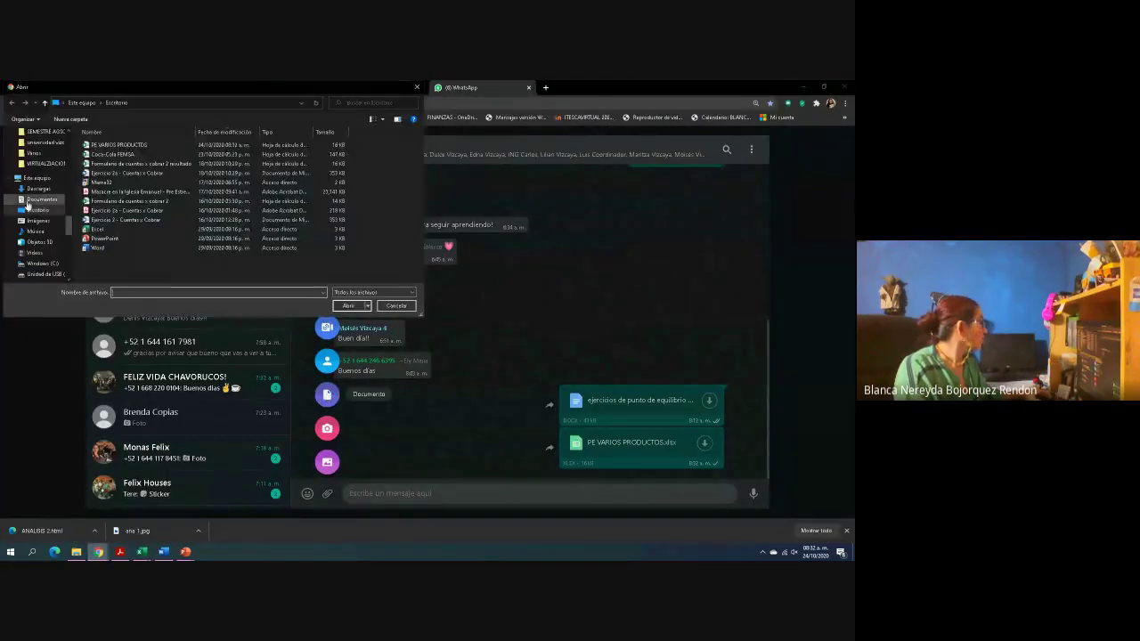
left_click_drag(69, 223, 69, 246)
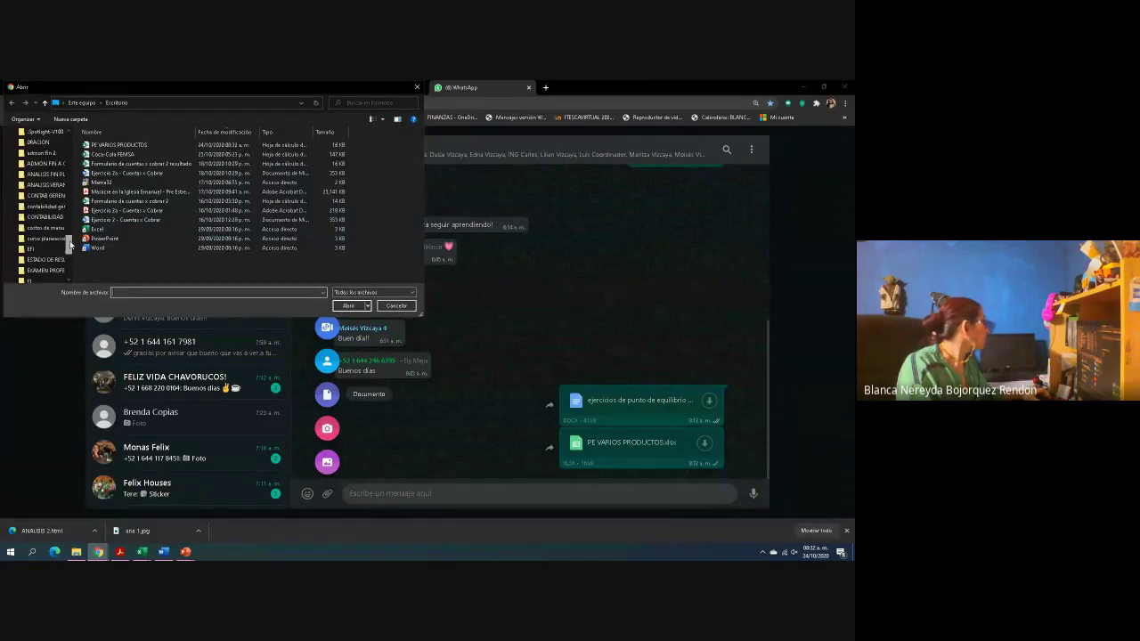
scroll(40, 223, "down", 2)
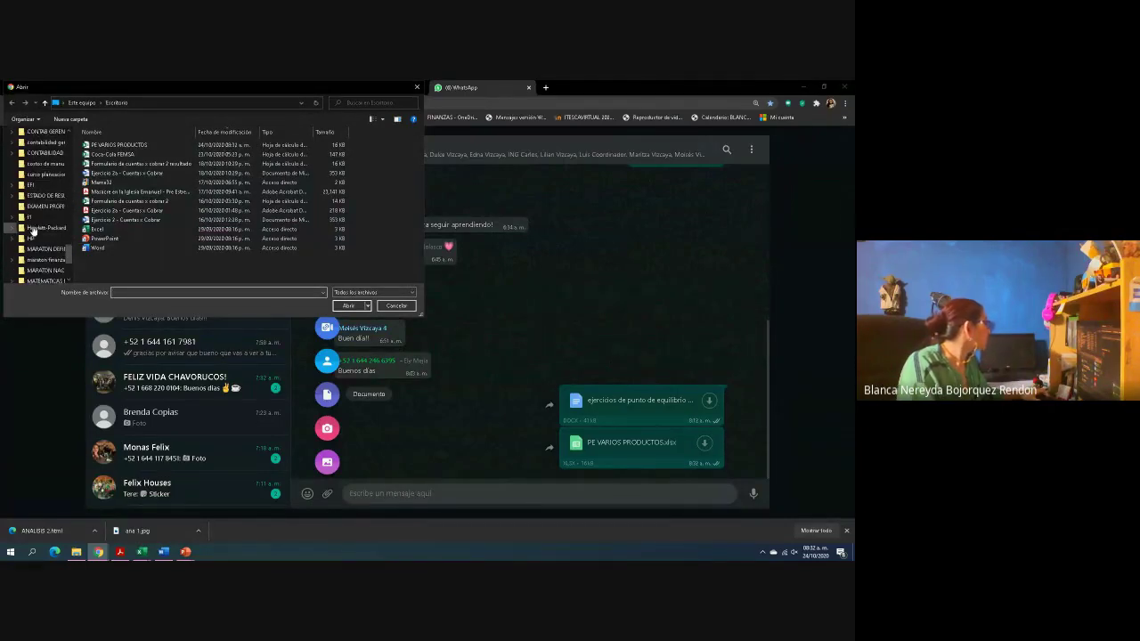
scroll(32, 230, "down", 3)
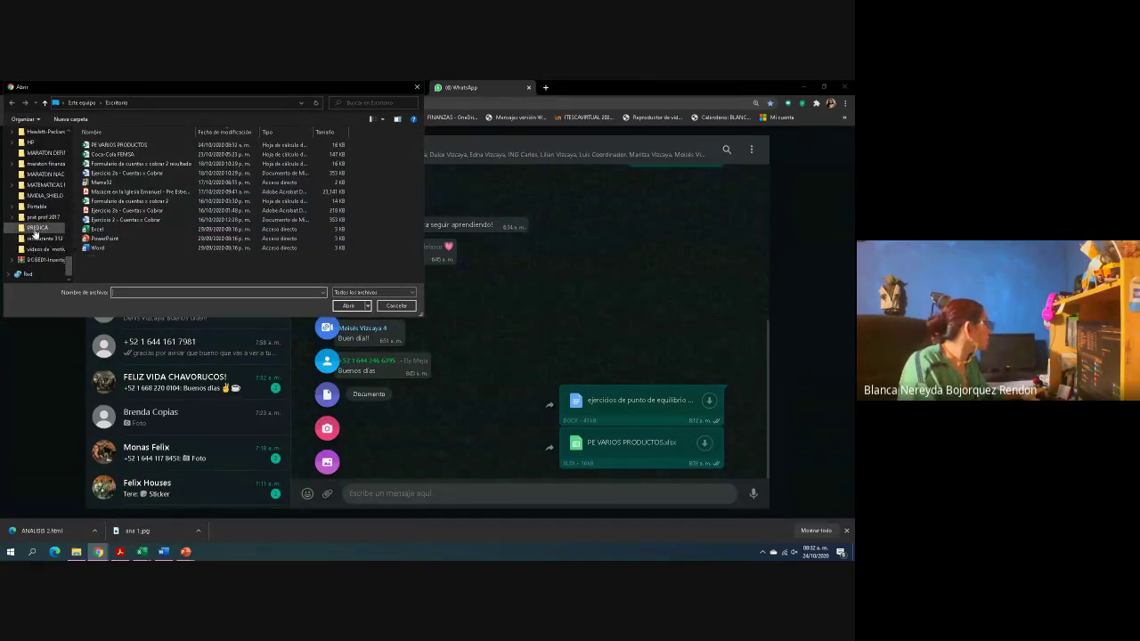
scroll(33, 240, "down", 3)
scroll(33, 231, "up", 2)
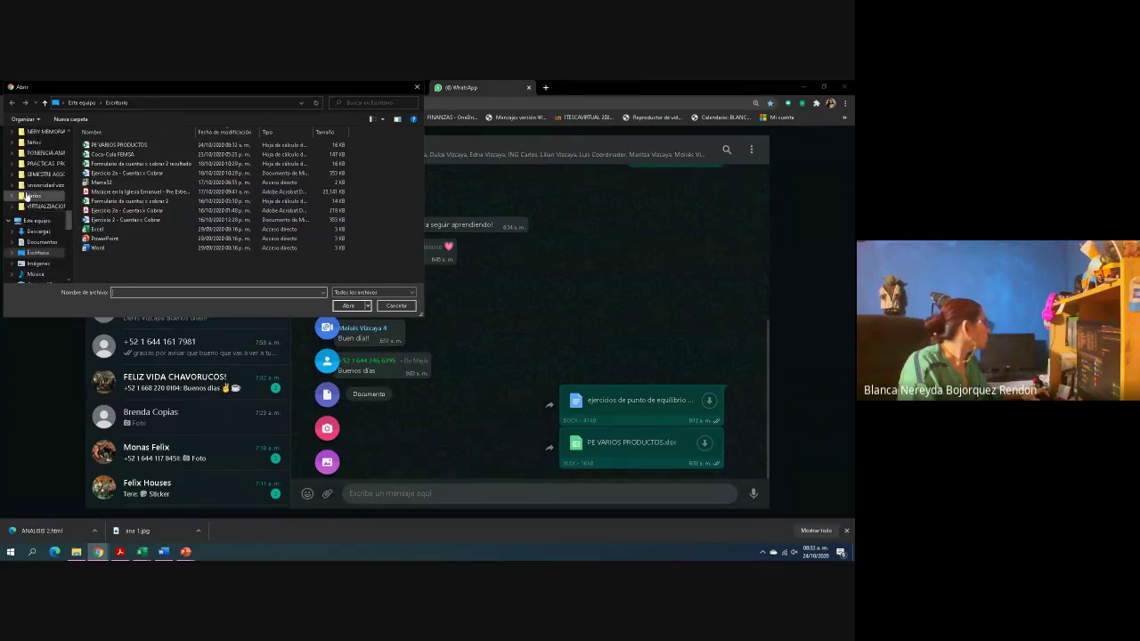
left_click(40, 173)
double_click(102, 165)
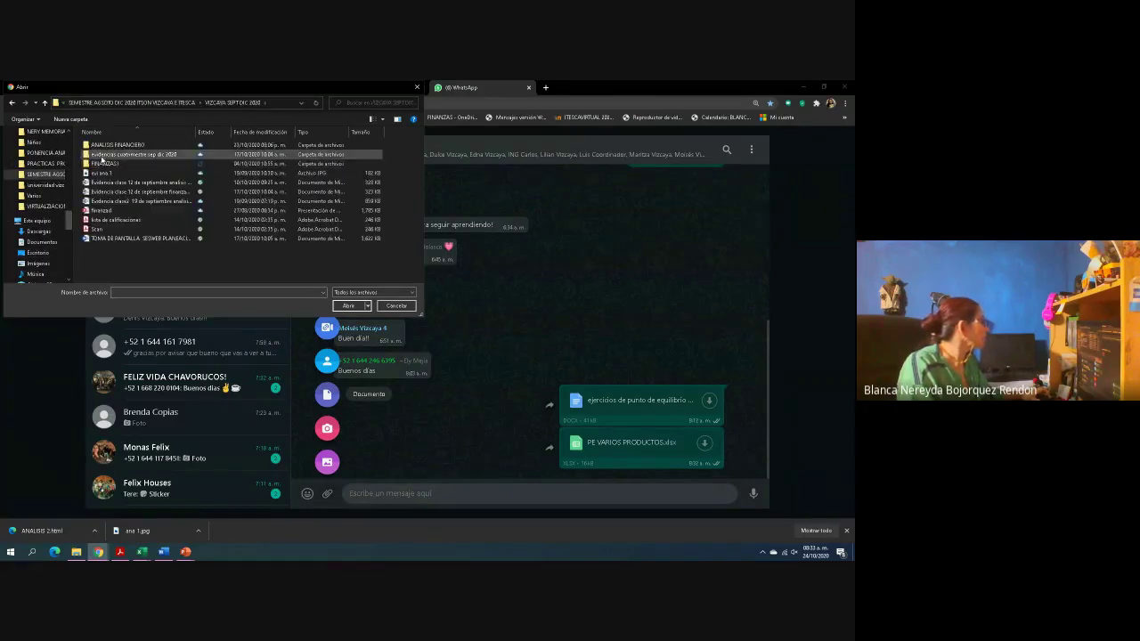
double_click(103, 164)
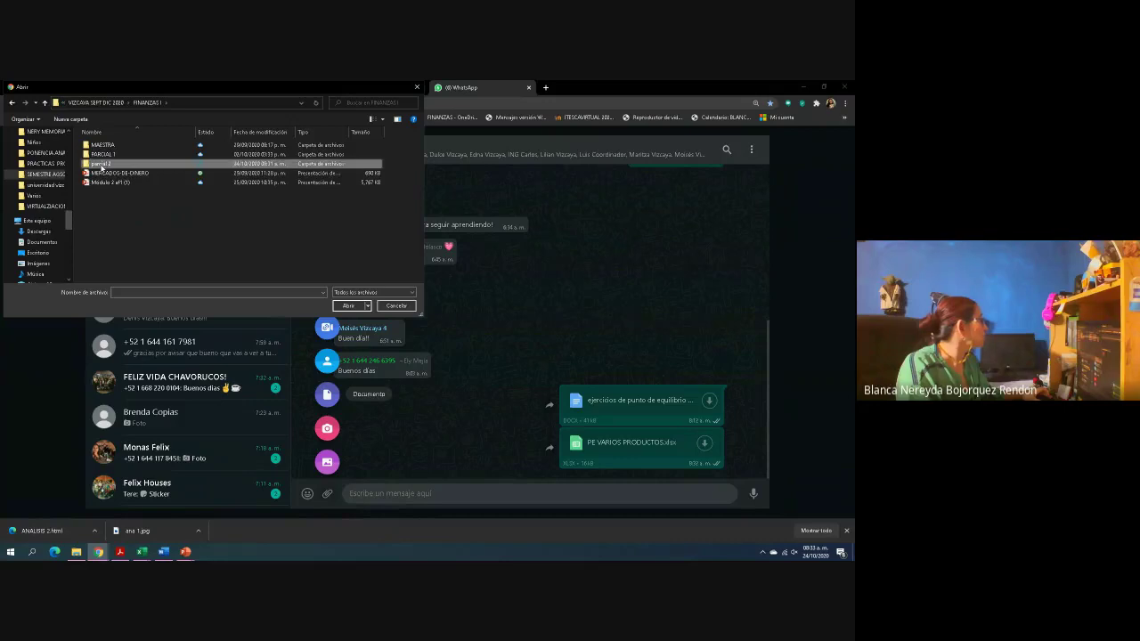
Send the Word file EJER DE PUNTO DE EQ ENTREGAR 24 DE OCT to the group
left_click(134, 145)
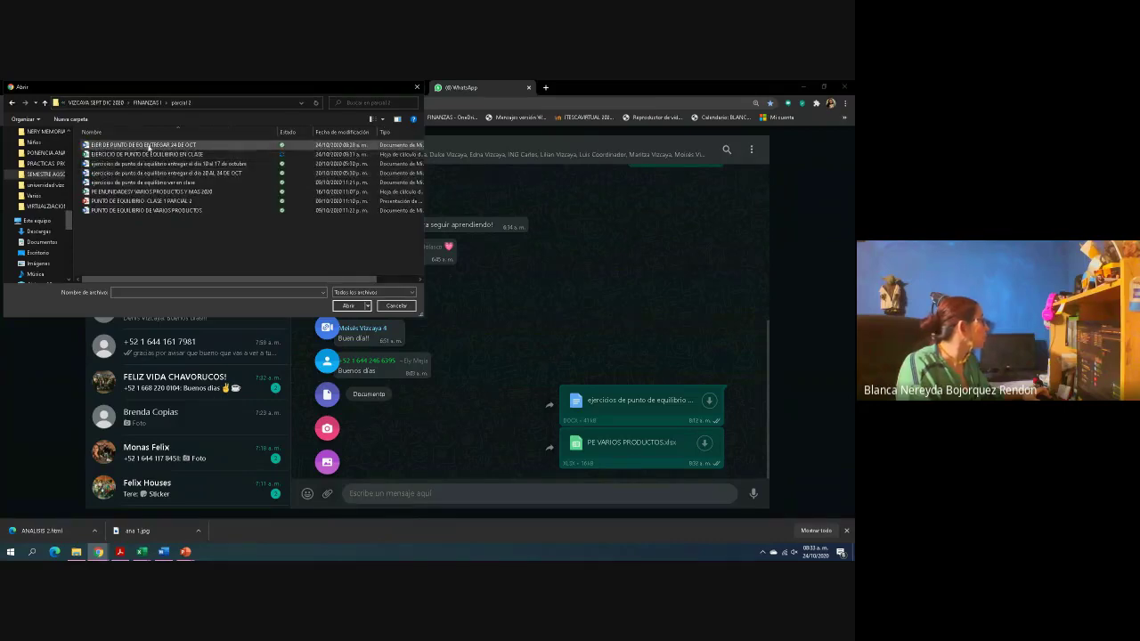
left_click(348, 306)
left_click(736, 446)
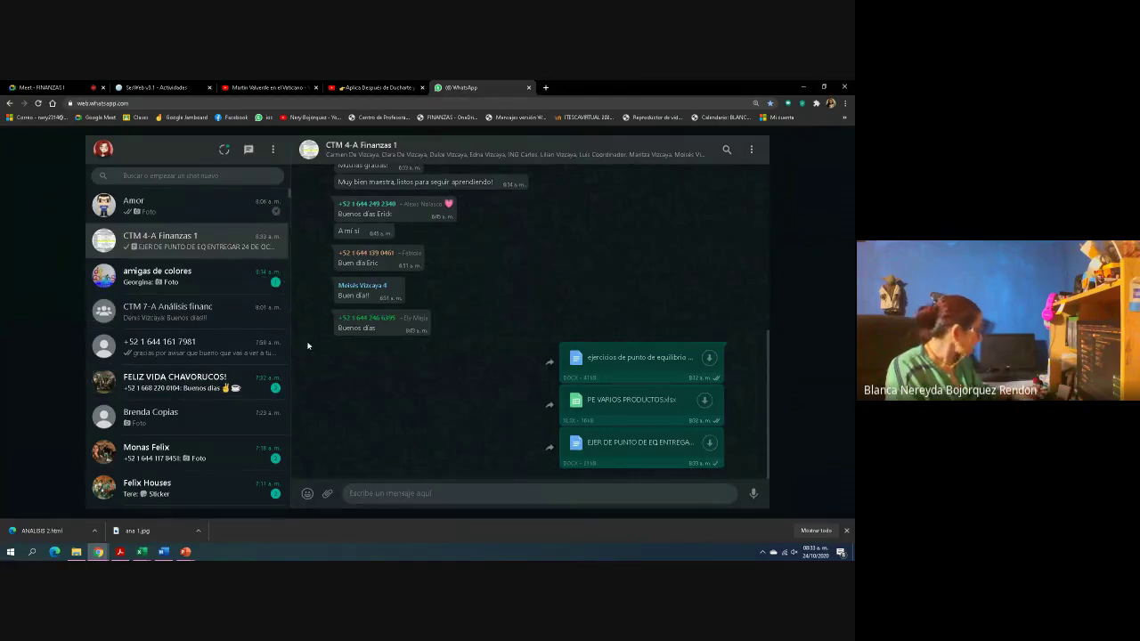
Switch back to the break-even workbook in Excel and narrow column F to bring the exercise data picture closer to the table
key("alt+Tab")
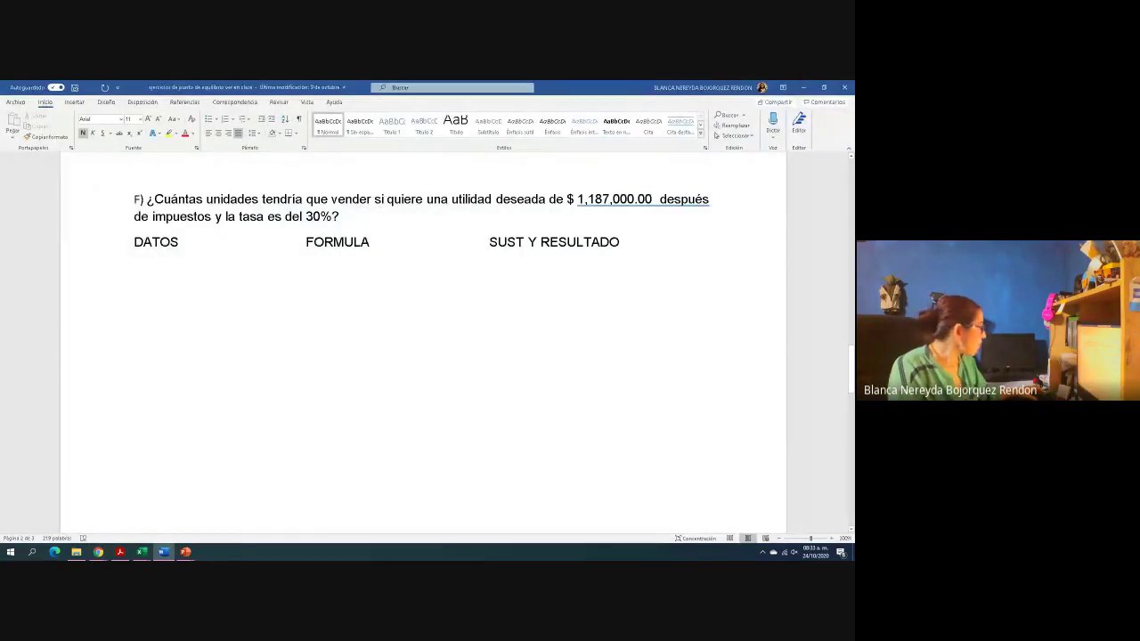
mouse_move(140, 553)
left_click(205, 513)
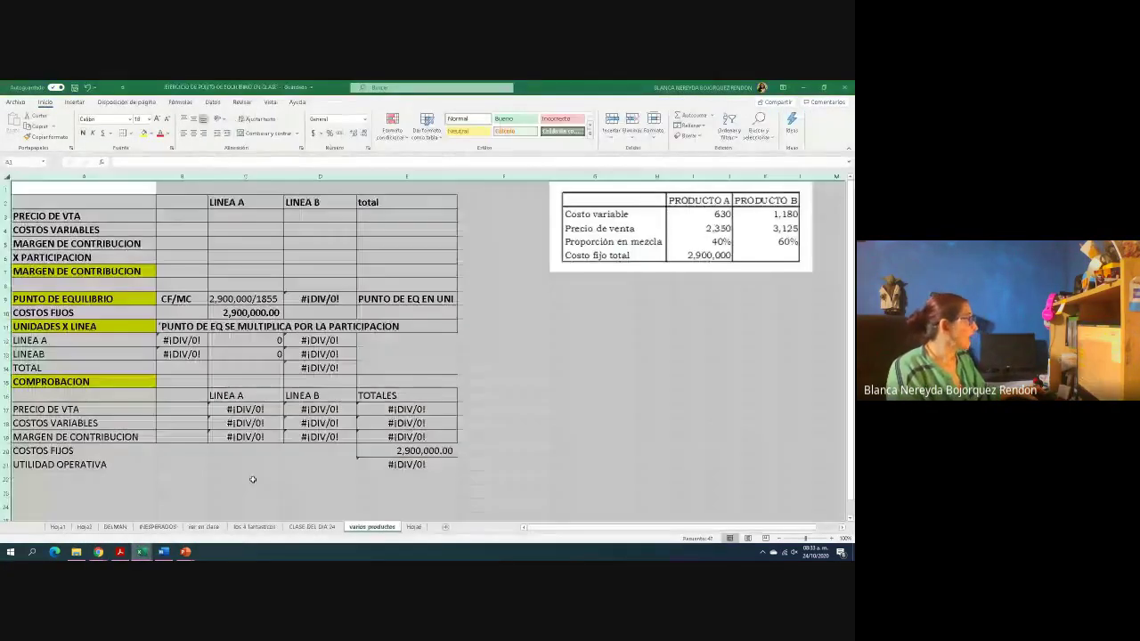
scroll(751, 474, "up", 2)
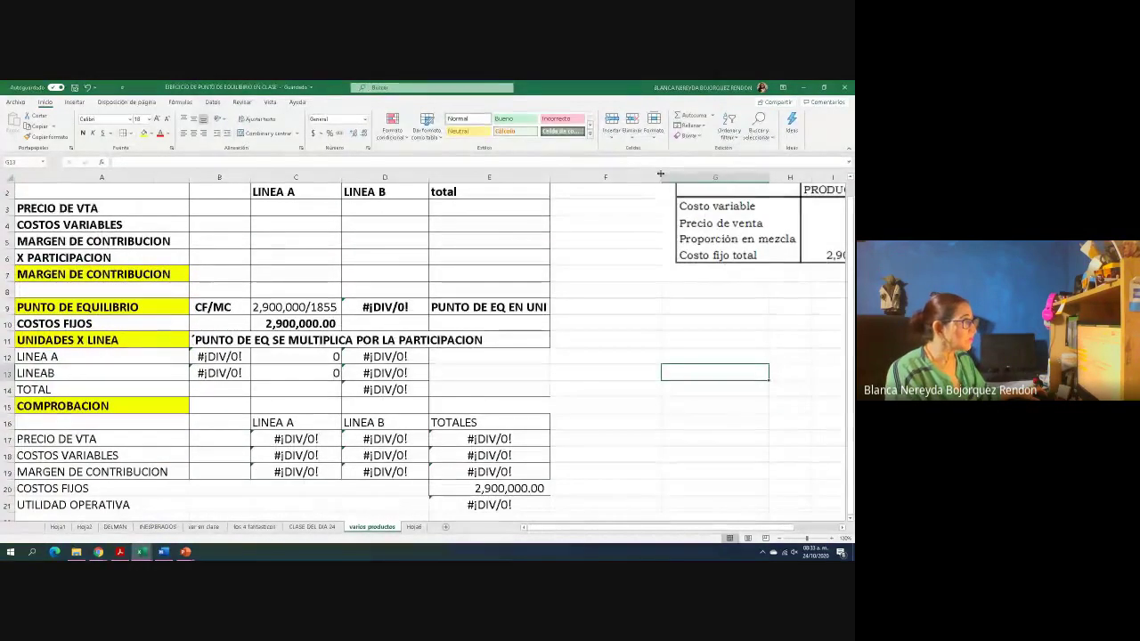
left_click_drag(660, 175, 582, 176)
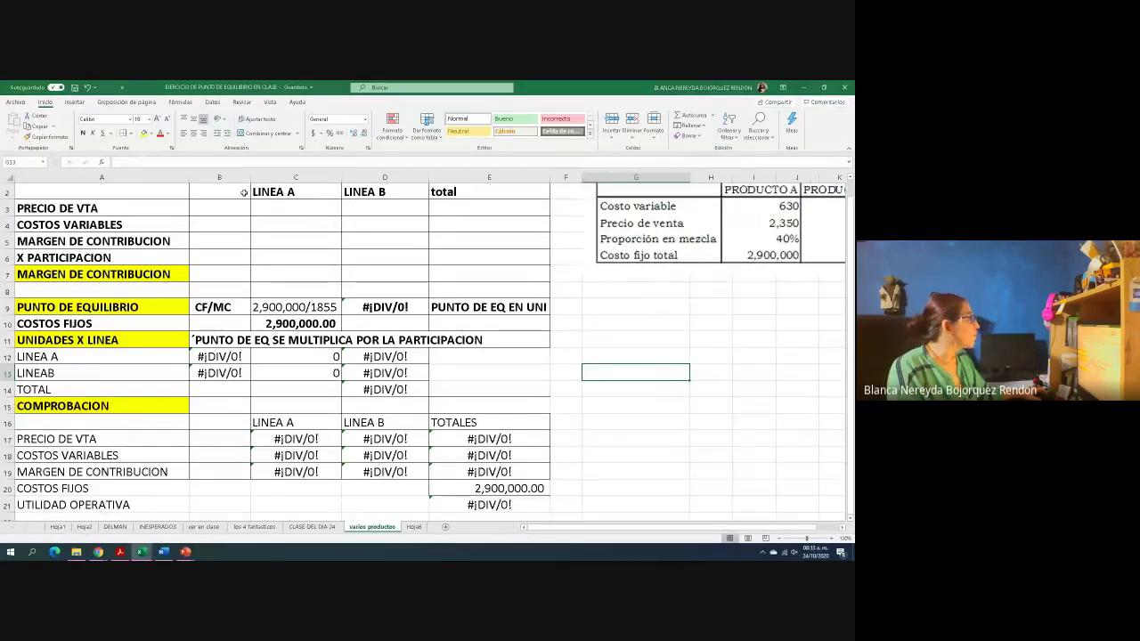
left_click_drag(641, 532, 640, 530)
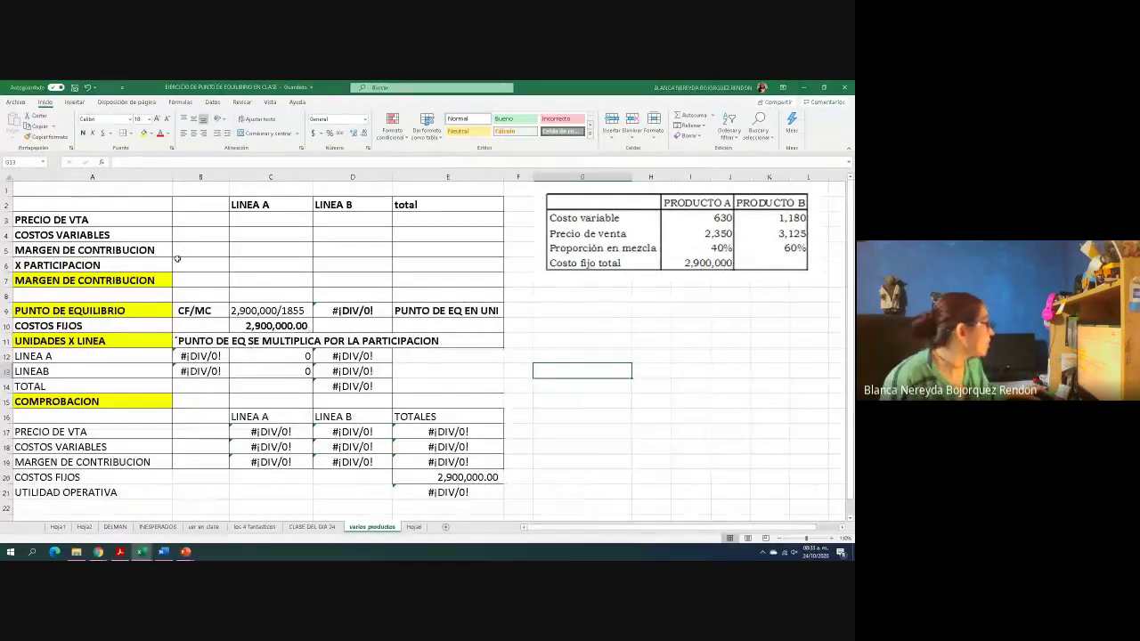
Change the table headers in C2 and D2 to PROD A and PROD B
left_click(276, 205)
type("PROP")
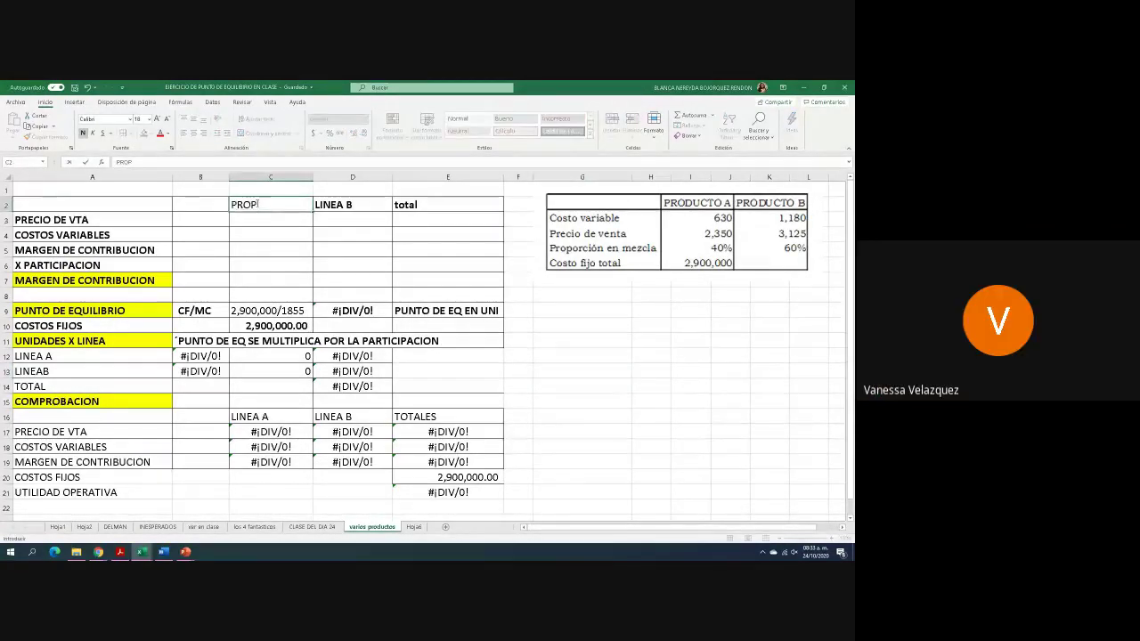
key("BackSpace")
type("D A")
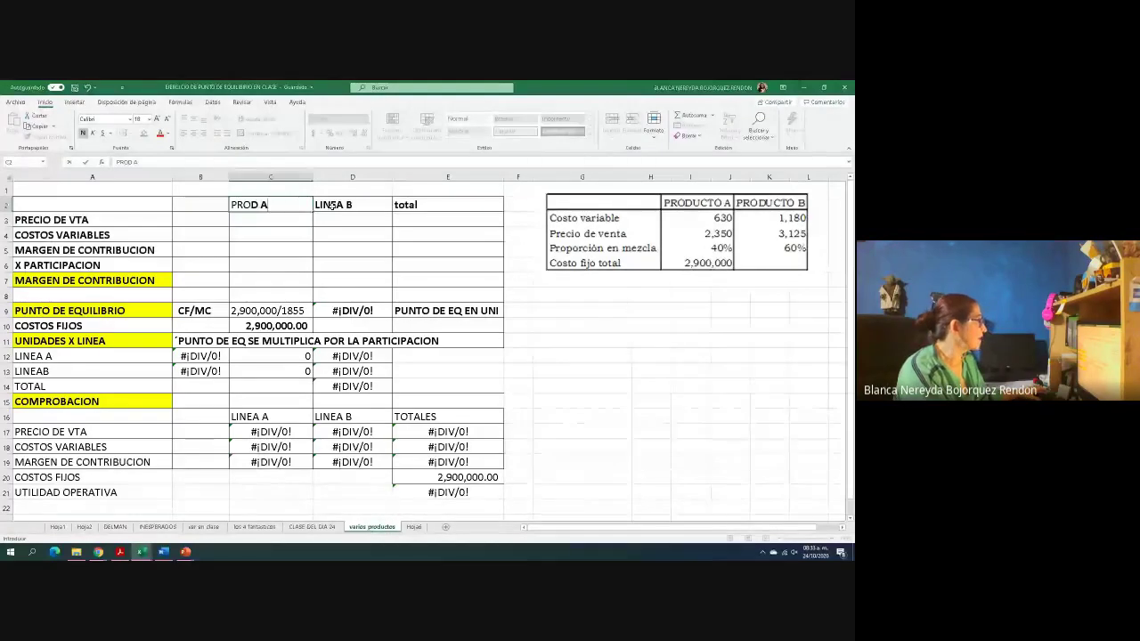
left_click(333, 205)
type("PROPD")
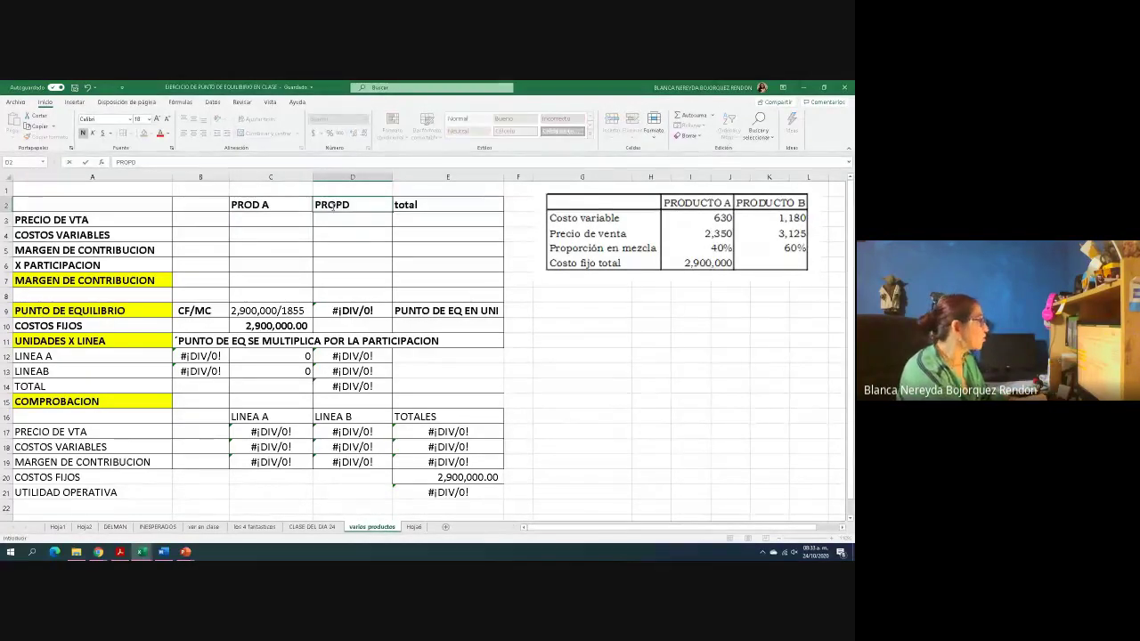
key("BackSpace")
key("BackSpace")
type("D")
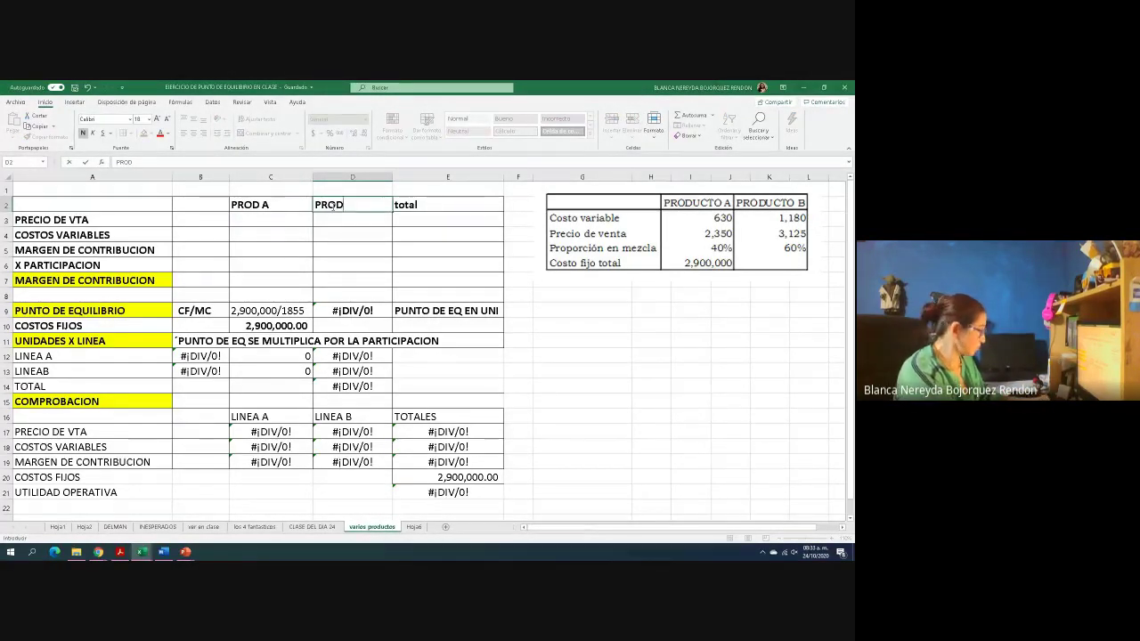
type(" B")
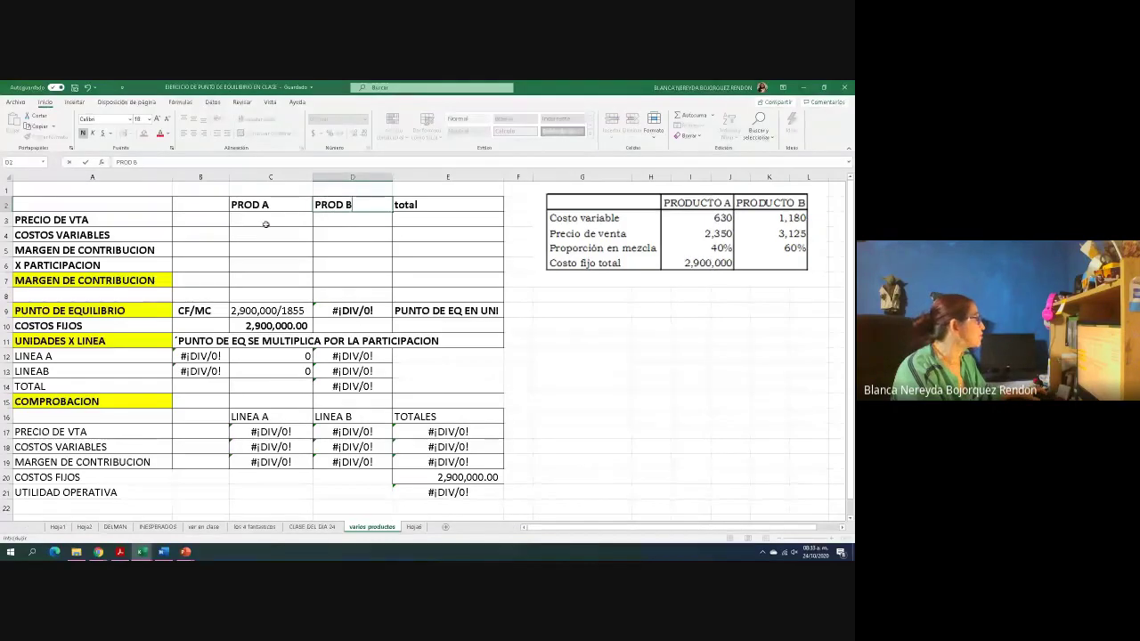
Enter the selling prices in the PRECIO DE VTA row: 2350 for PROD A and 3125 for PROD B
left_click(261, 222)
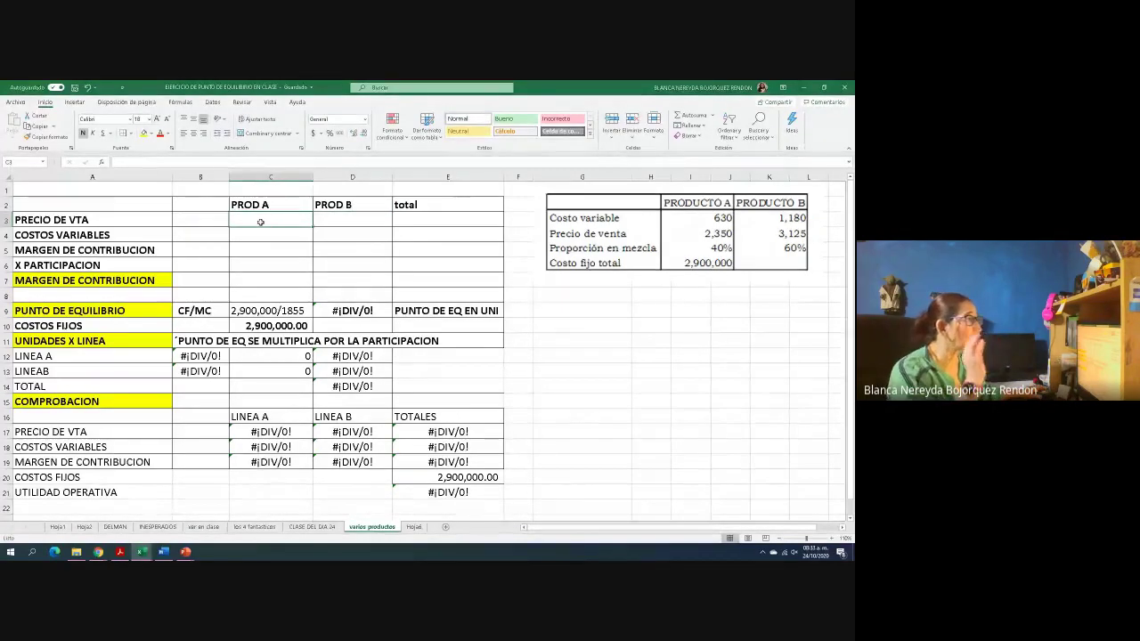
type("2350")
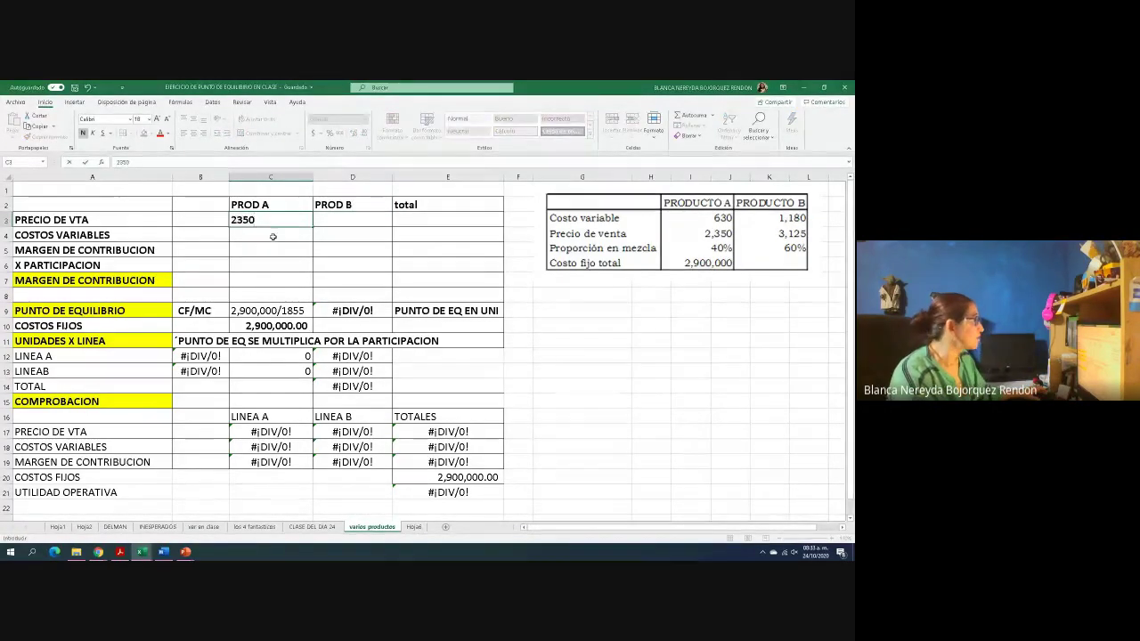
key("Return")
left_click(334, 217)
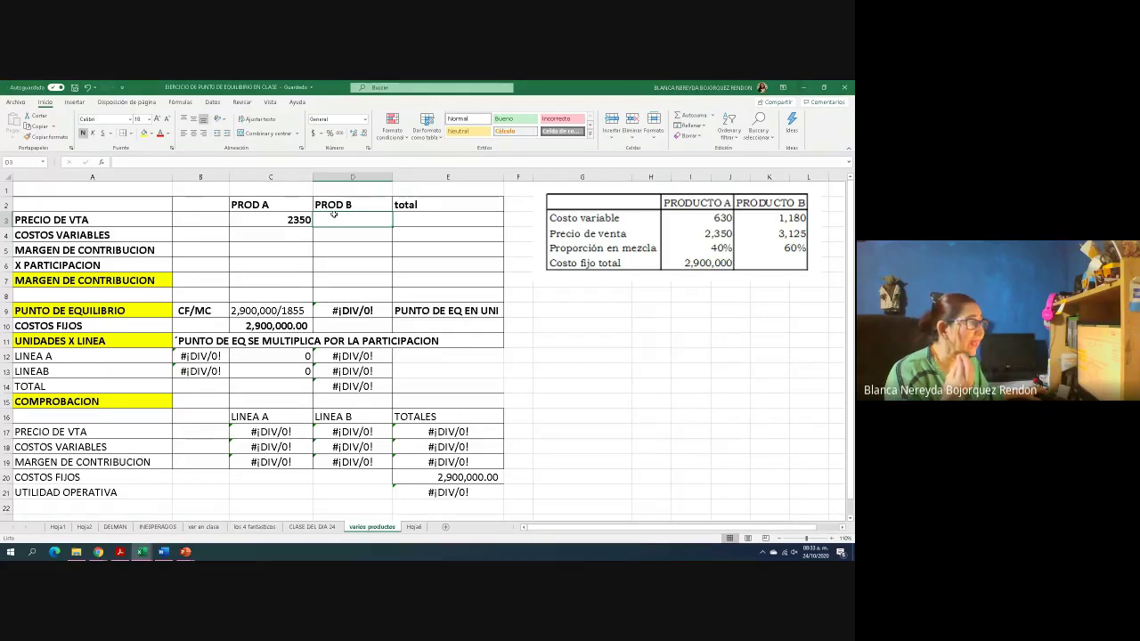
type("3125")
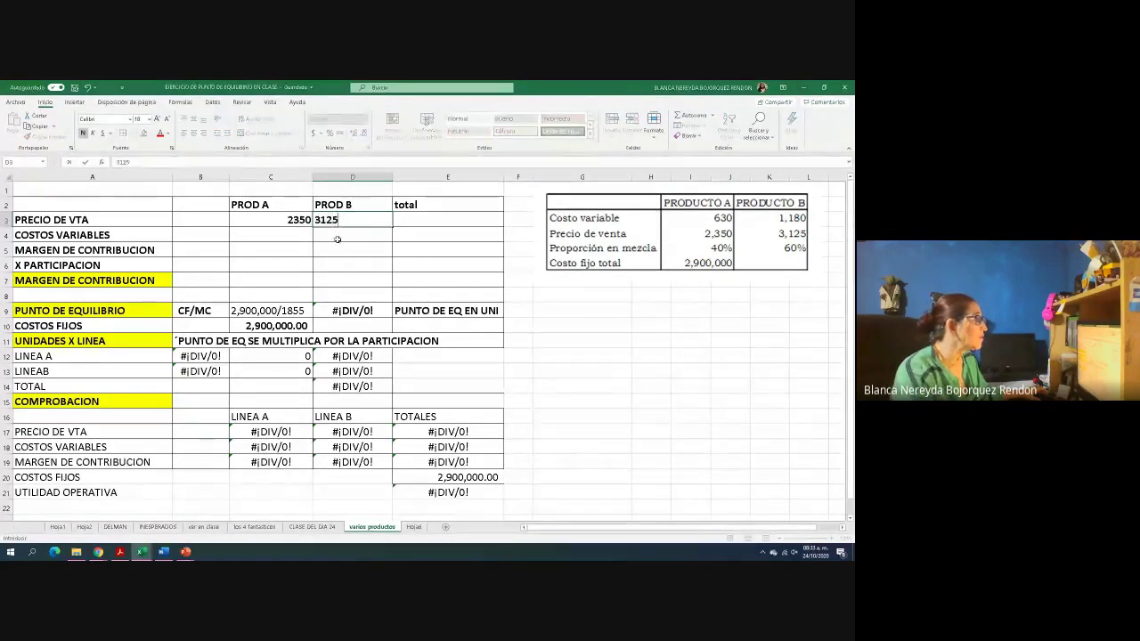
key("Return")
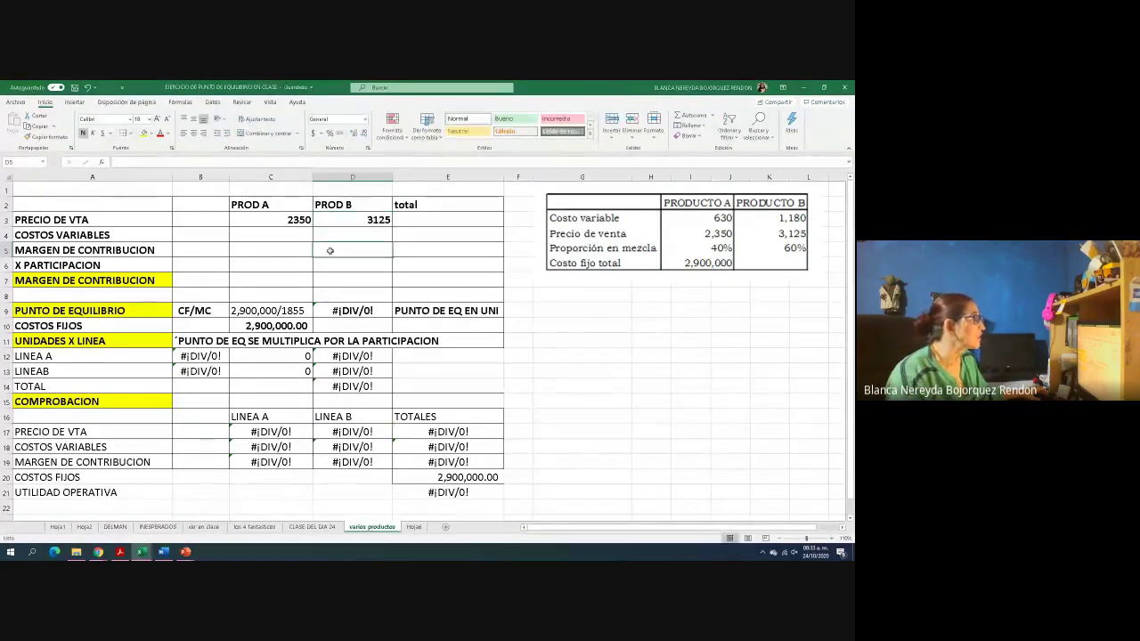
Apply the thousands-separator number format (Millares) to the range C3:E8
left_click(287, 223)
left_click_drag(287, 223, 445, 294)
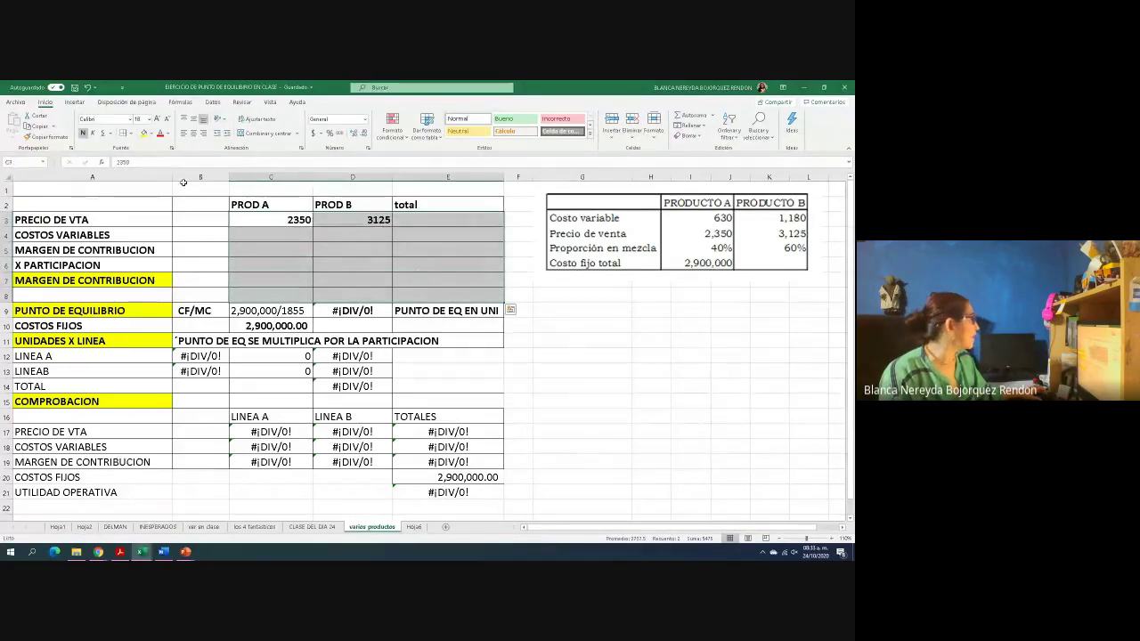
left_click(336, 132)
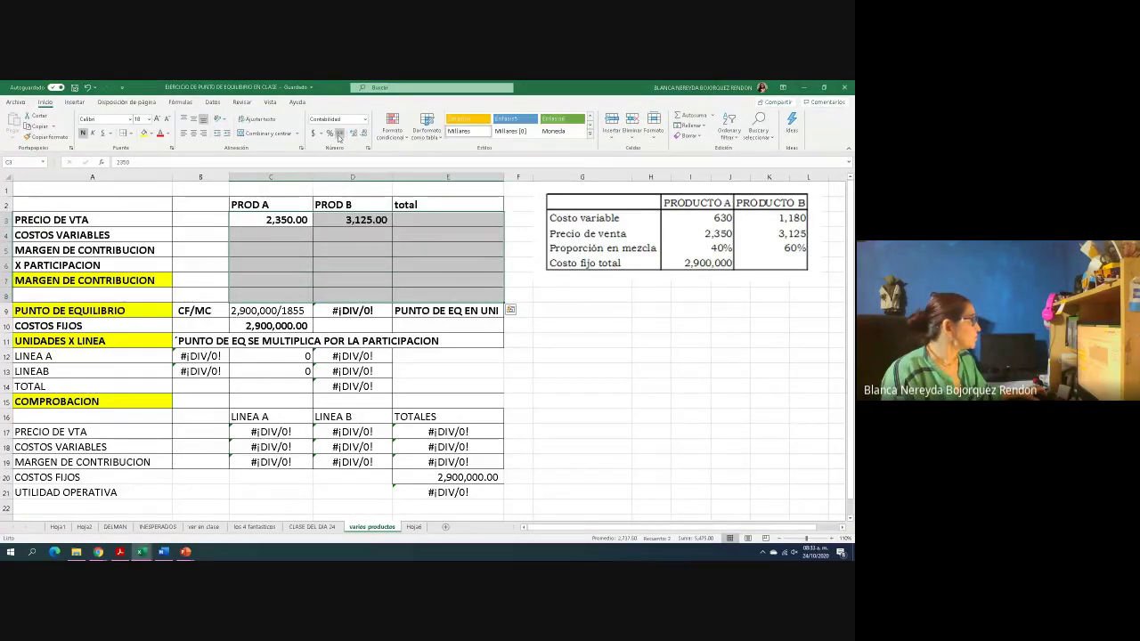
left_click(337, 242)
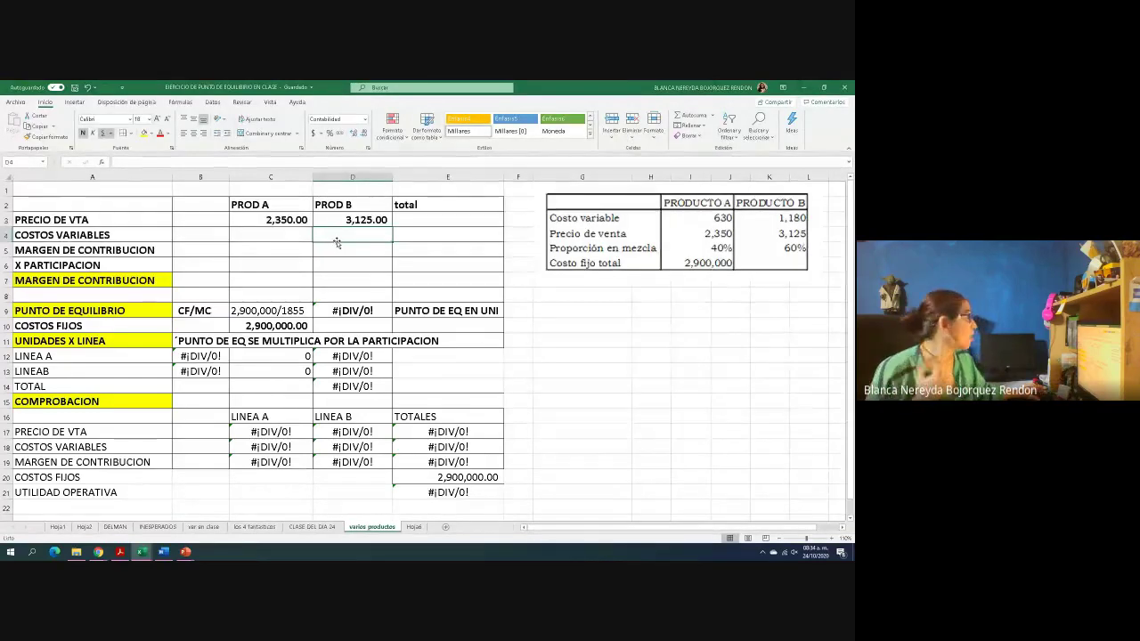
Enter the variable costs in row 4: 630 for PROD A and 1180 for PROD B
left_click(257, 232)
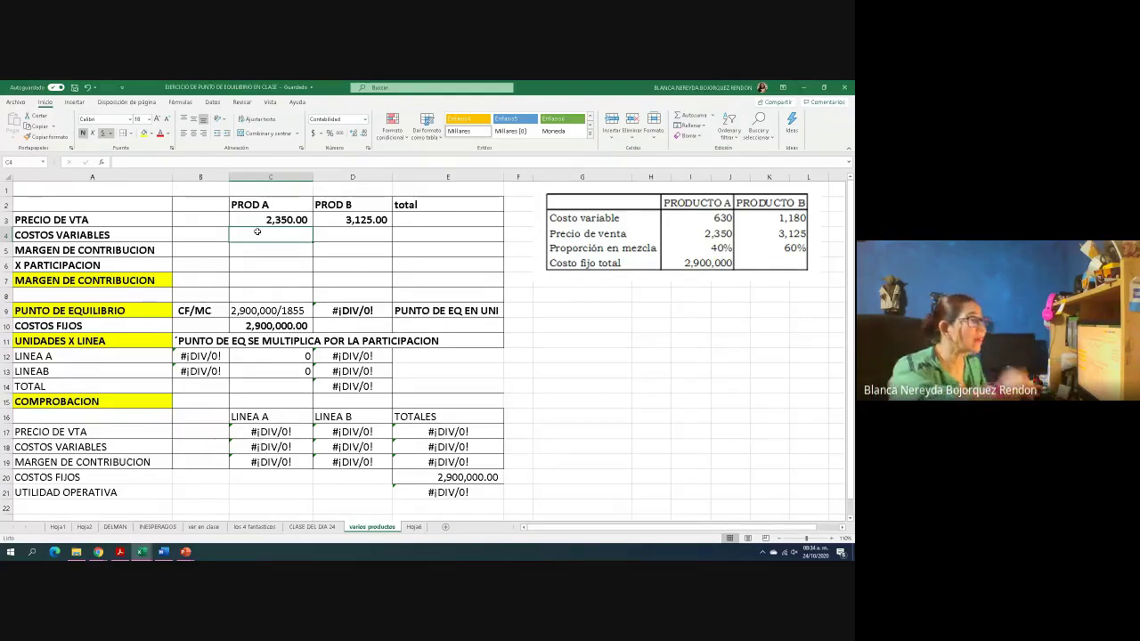
type("630")
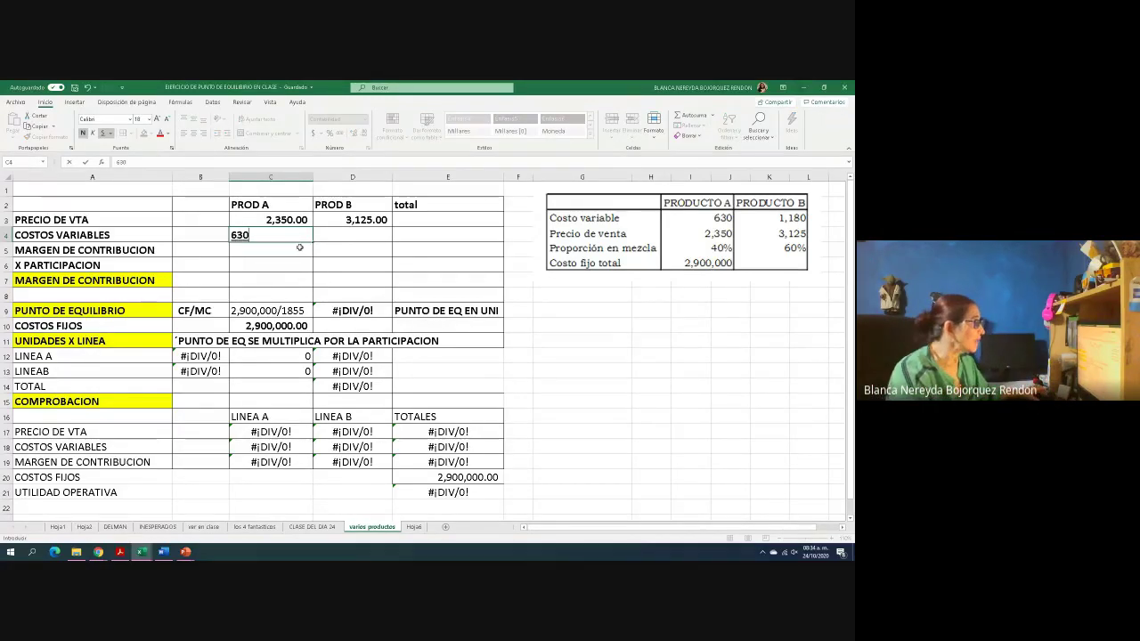
left_click(338, 235)
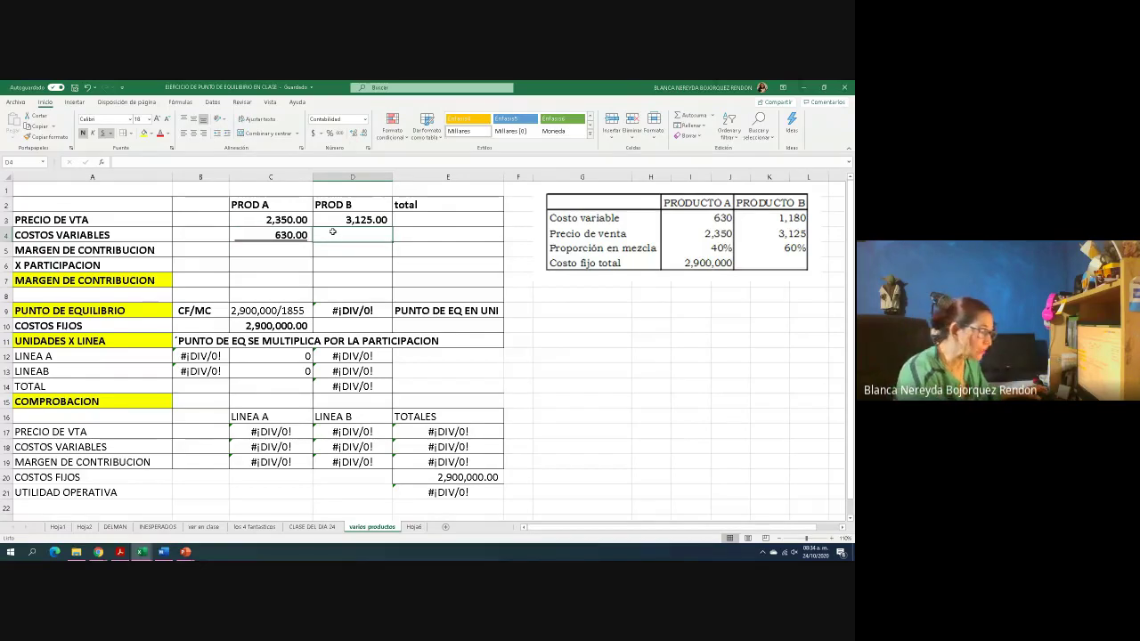
type("1180")
Calculate PROD A's contribution margin in C5 with =C3-C4 and copy the formula to D5 for PROD B
left_click(255, 243)
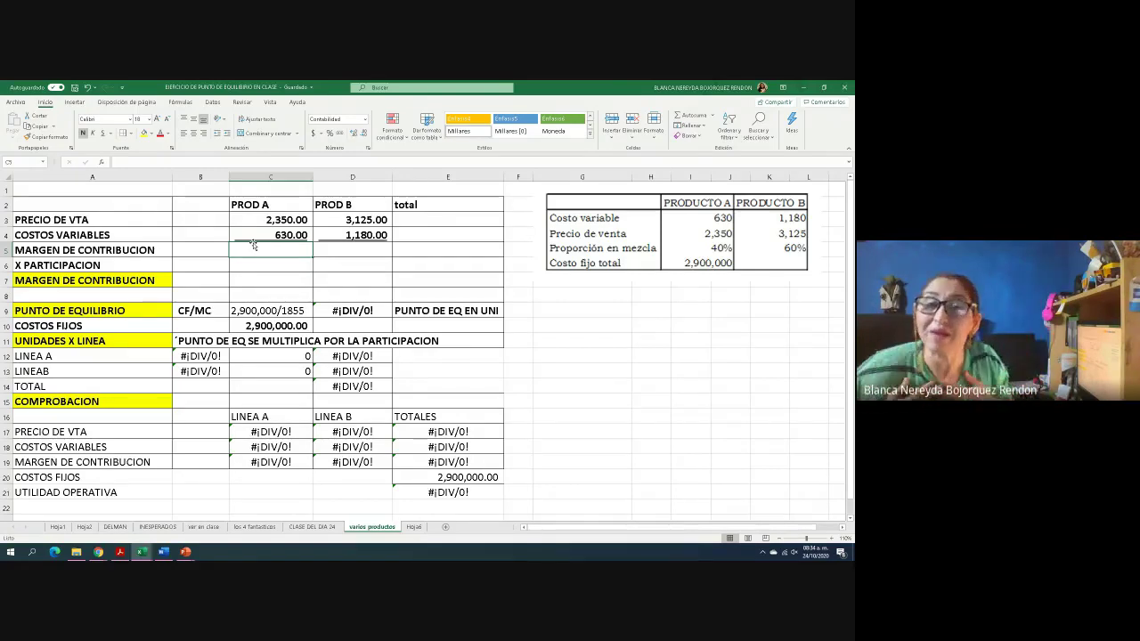
type("=")
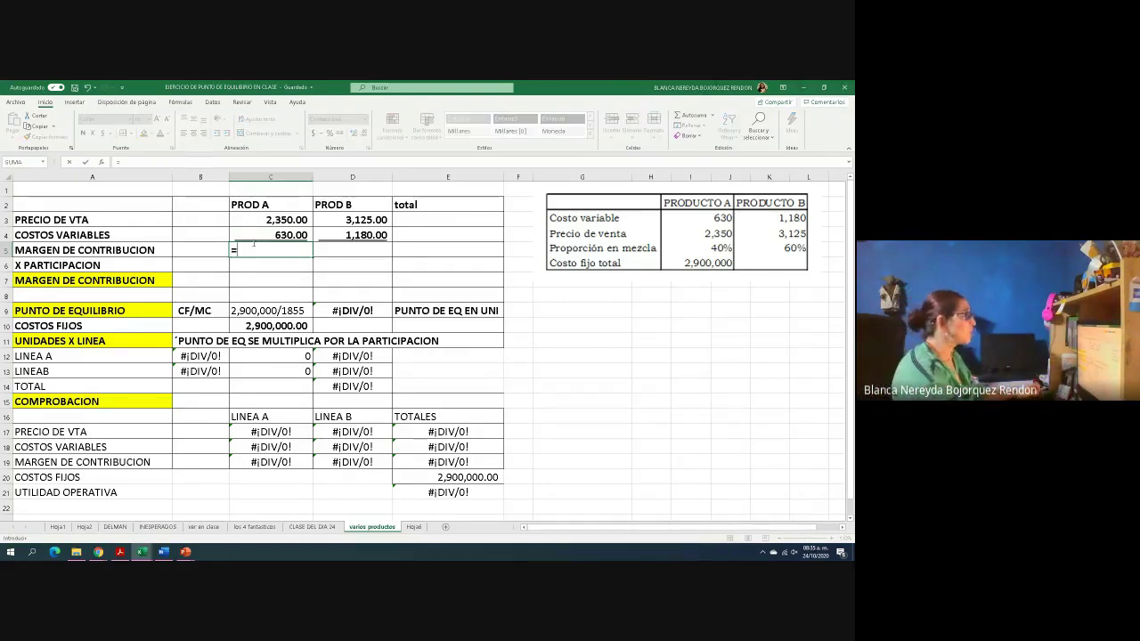
left_click(265, 218)
type("-")
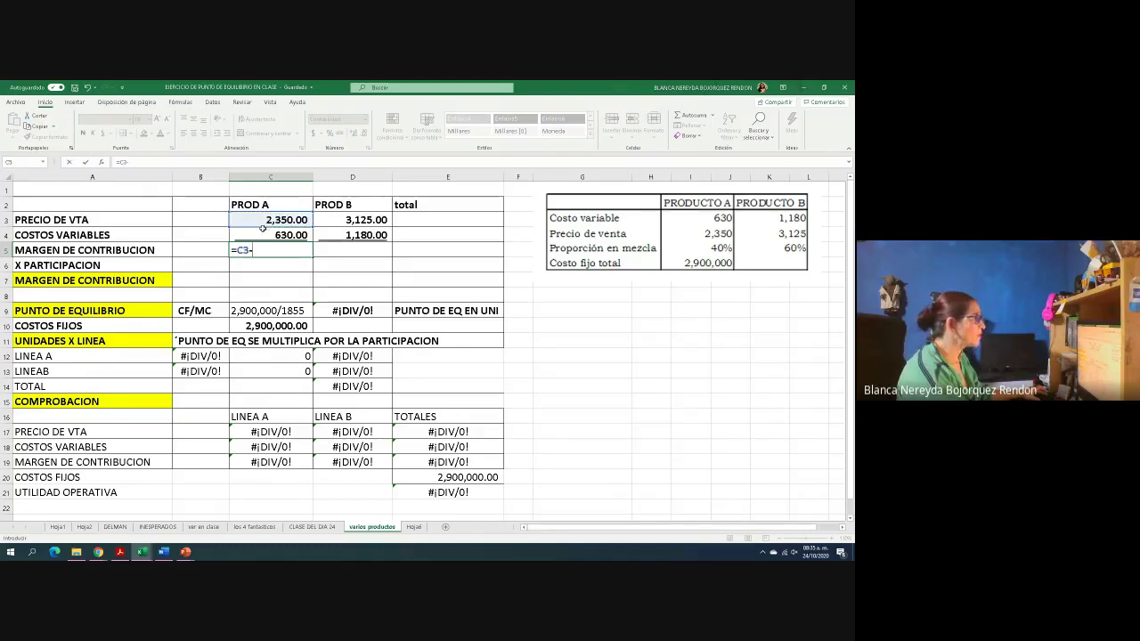
left_click(260, 236)
key("ctrl+Return")
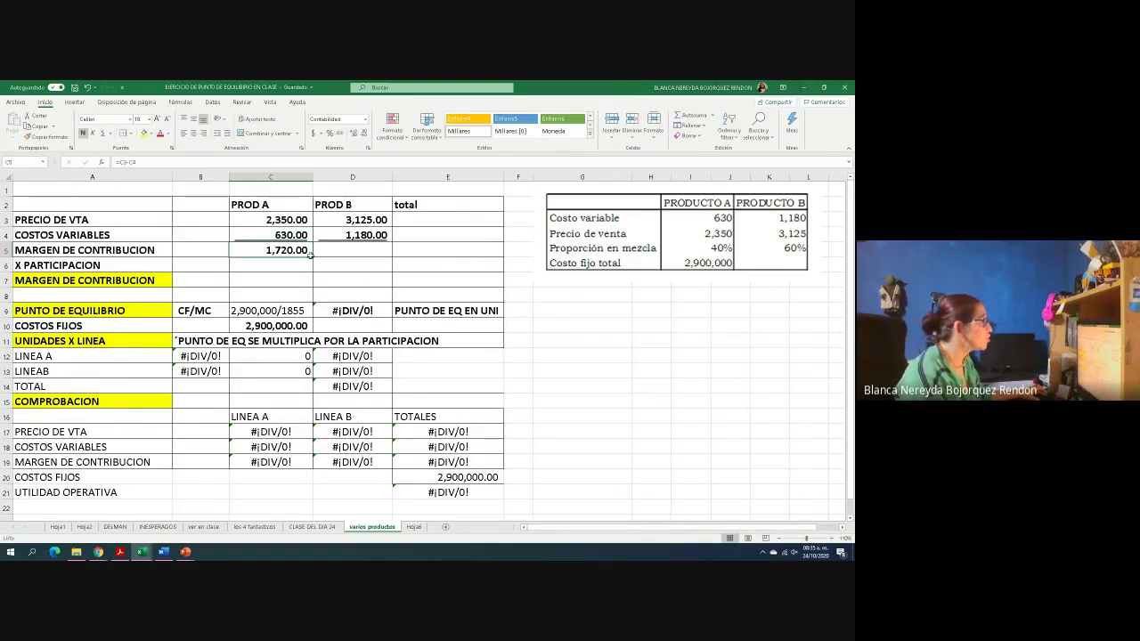
left_click_drag(313, 258, 390, 257)
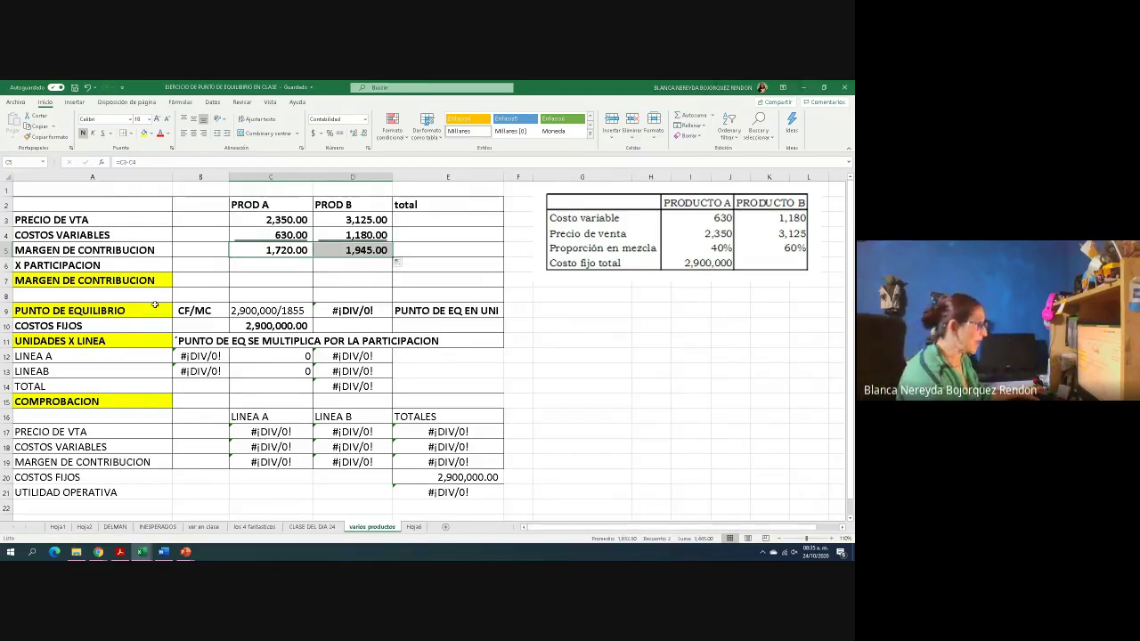
Check the margin formula in C5, clear D5 and copy the formula across to D5 again
key("F2")
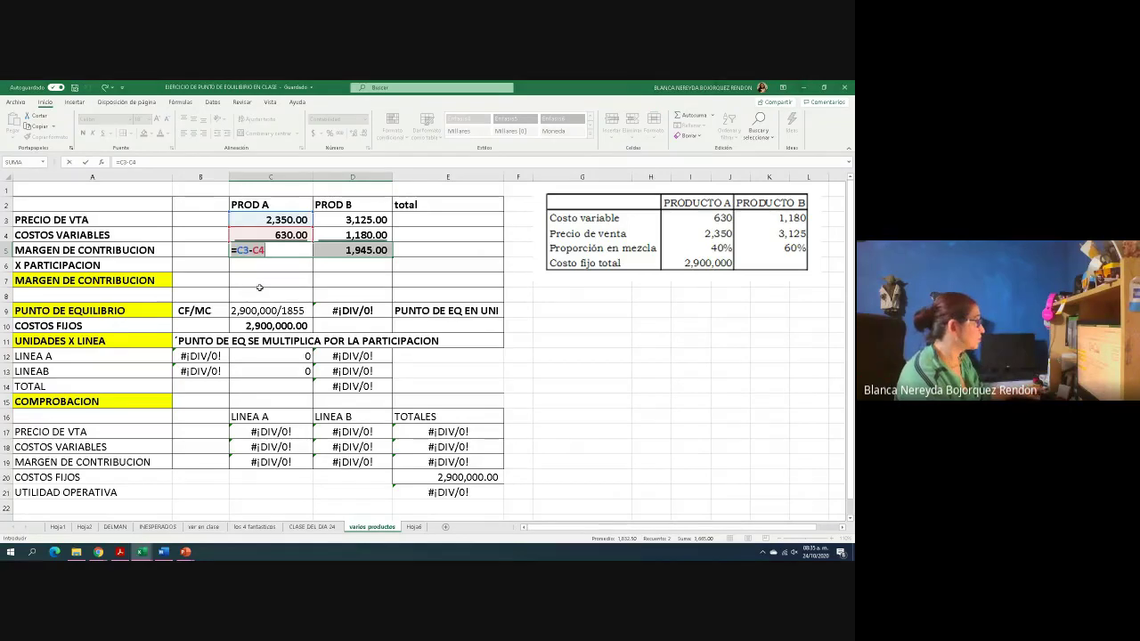
key("Return")
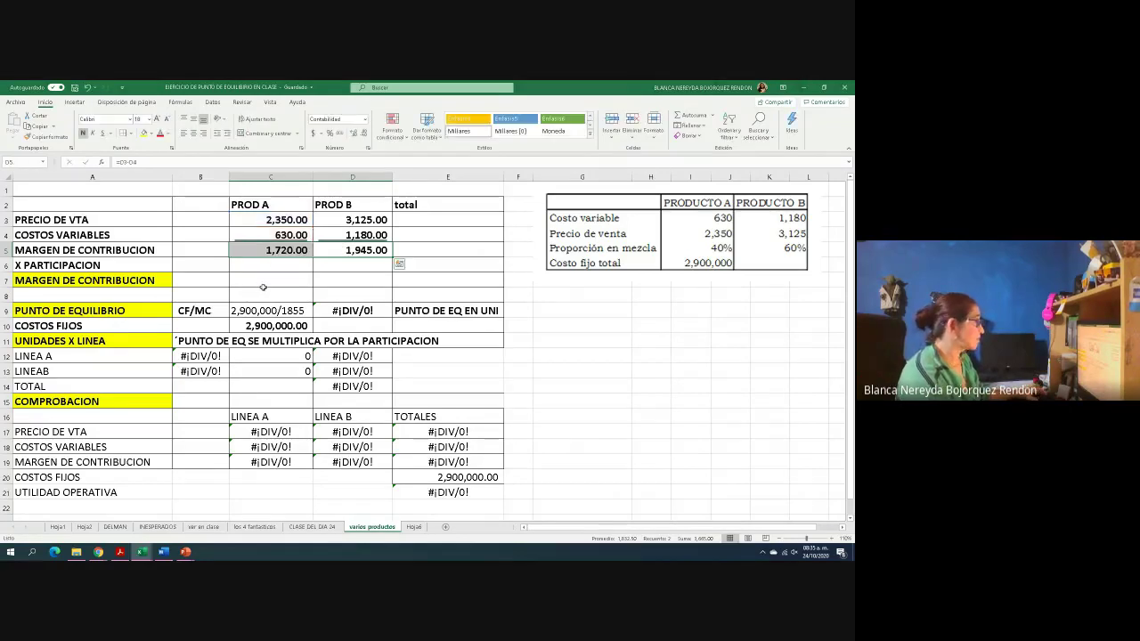
double_click(339, 252)
left_click(297, 255)
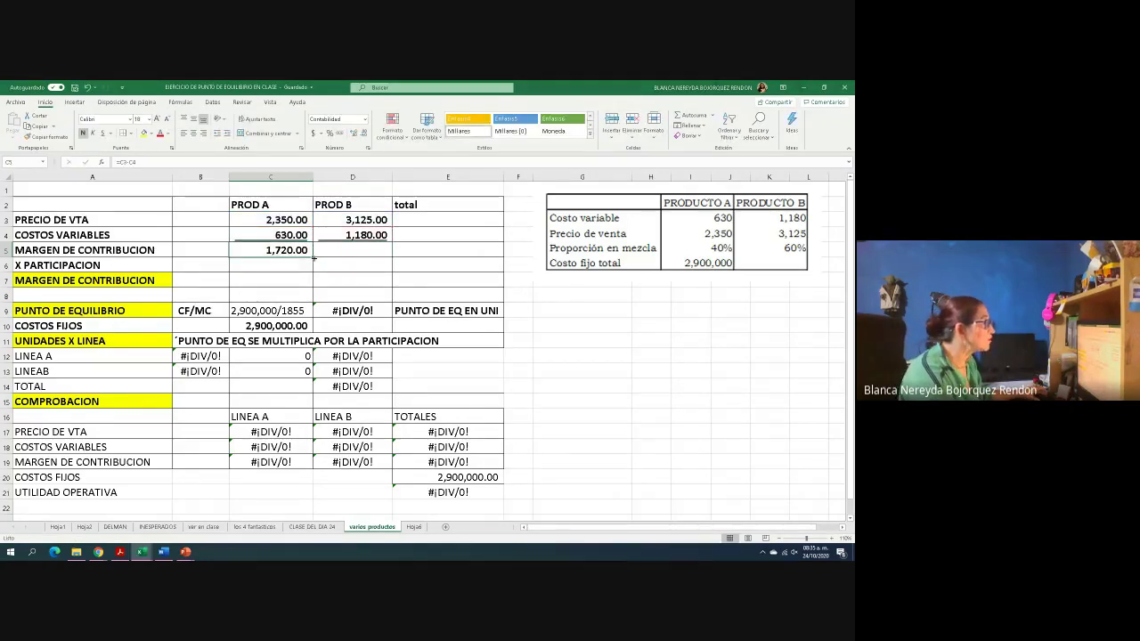
left_click_drag(314, 259, 371, 252)
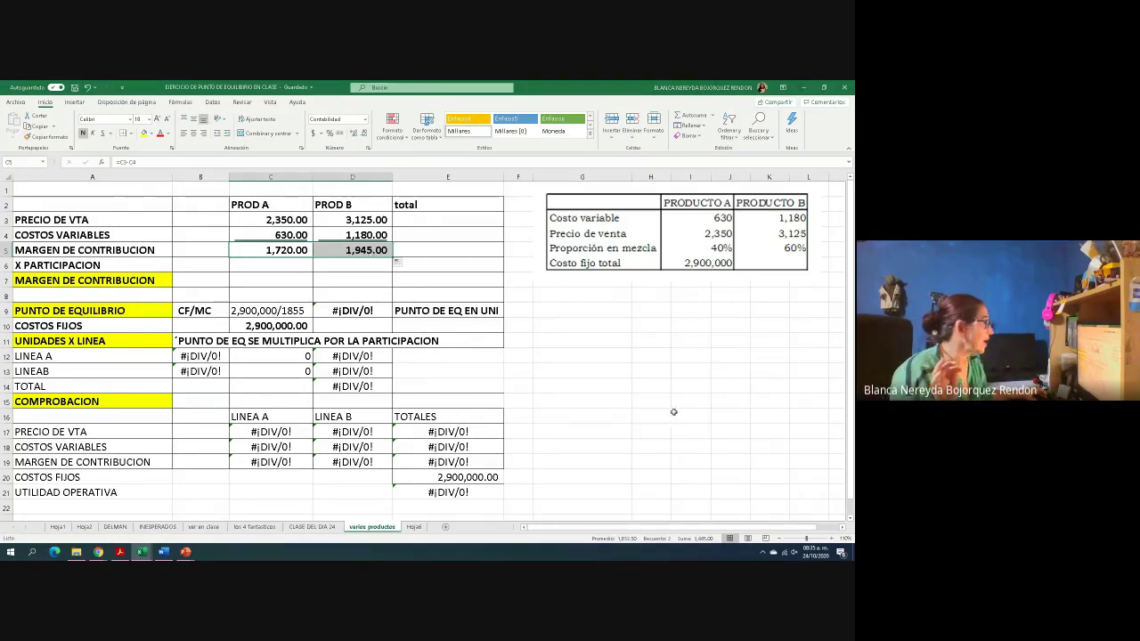
left_click(692, 401)
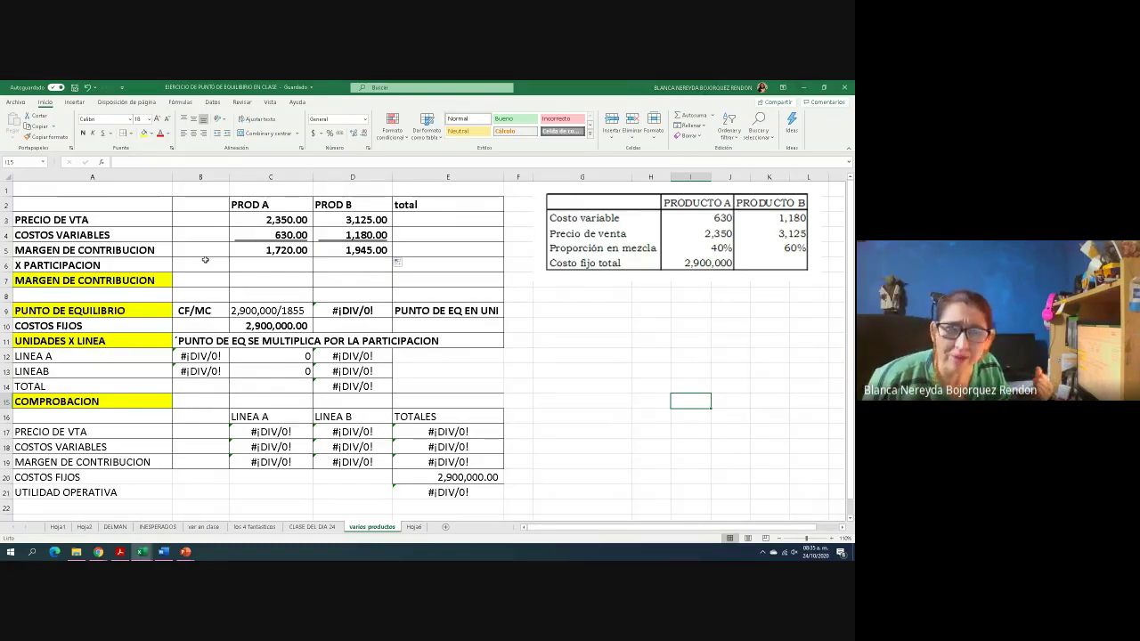
Enter the X PARTICIPACION values .40 for PROD A and .6 for PROD B, and sum them in E6
left_click(282, 268)
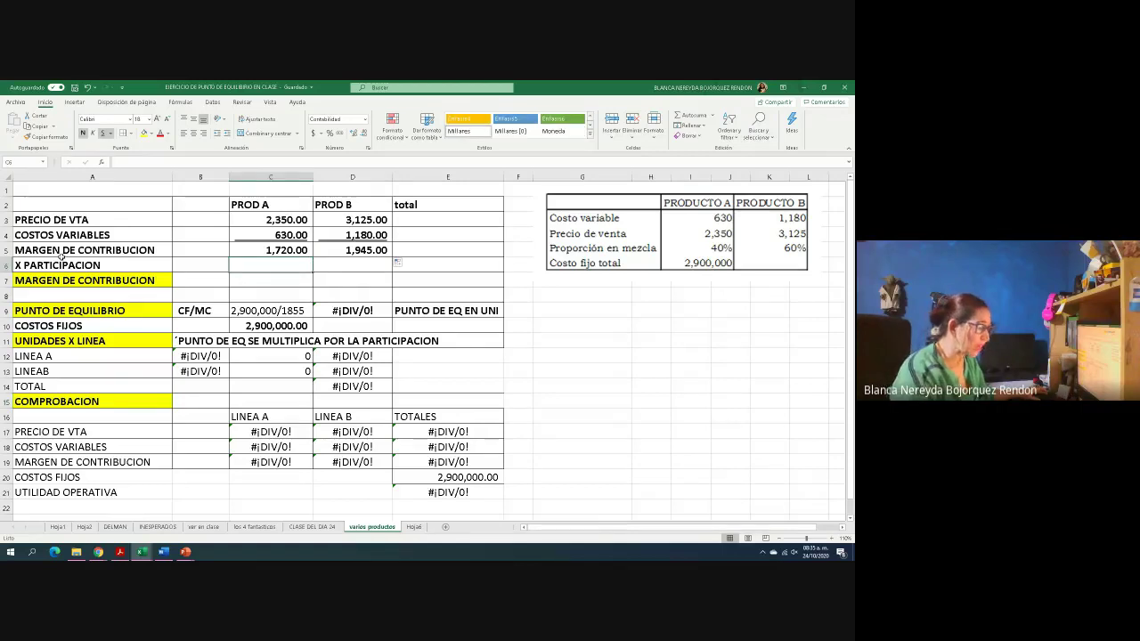
type(".40")
left_click(337, 265)
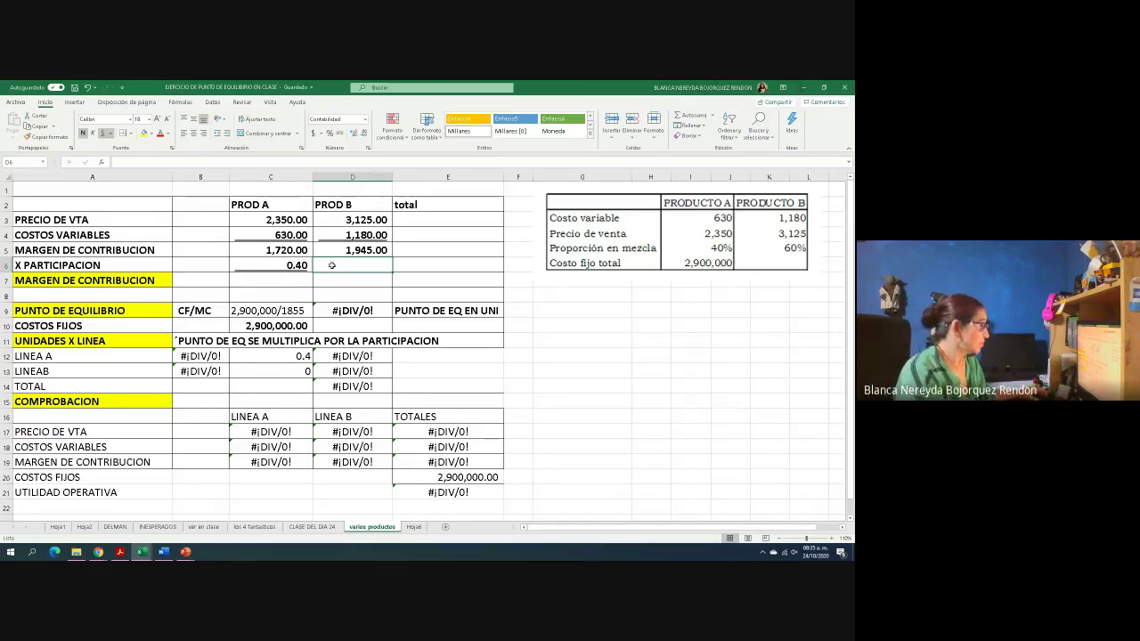
type(".6")
key("Tab")
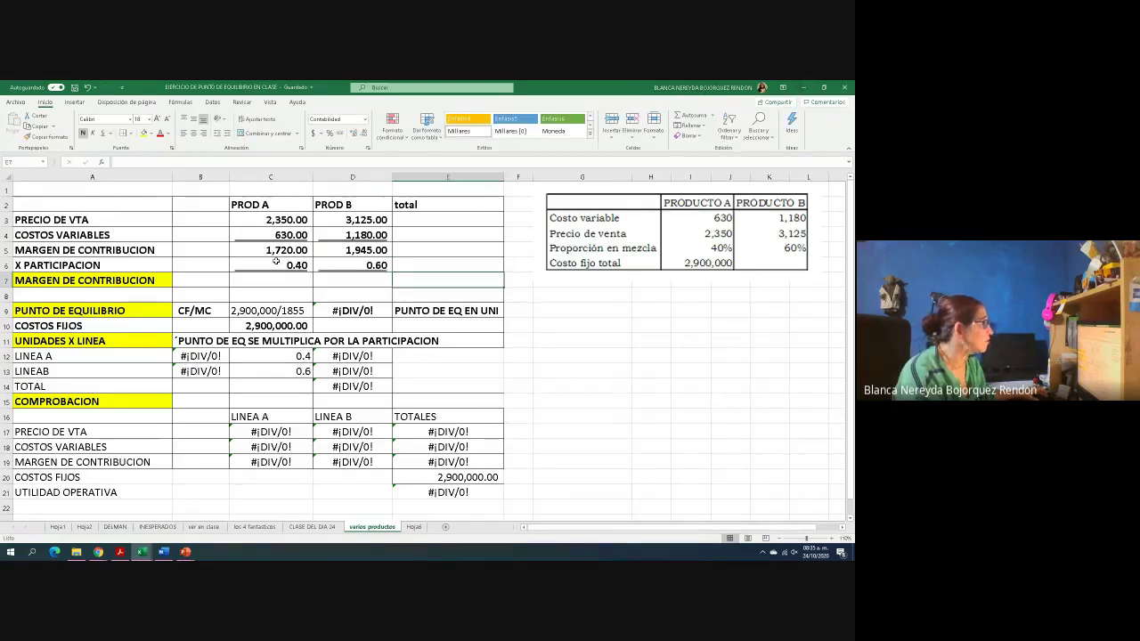
left_click_drag(277, 264, 419, 270)
left_click(689, 115)
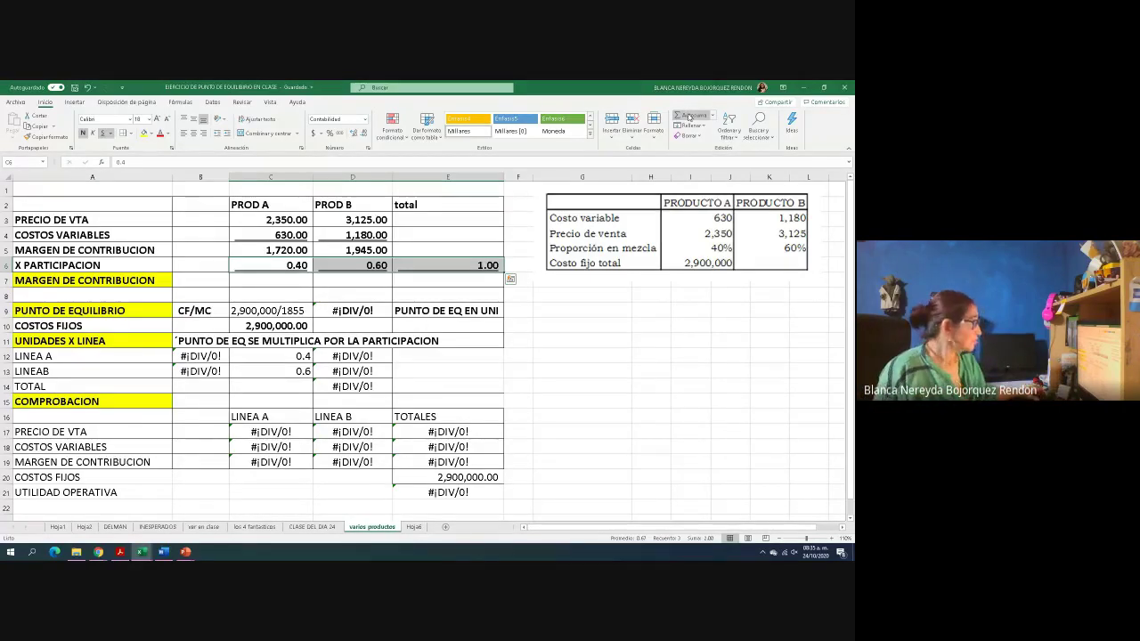
Calculate PROD A's weighted contribution margin in C7 by multiplying margin by participation, =C5*C6
left_click(287, 283)
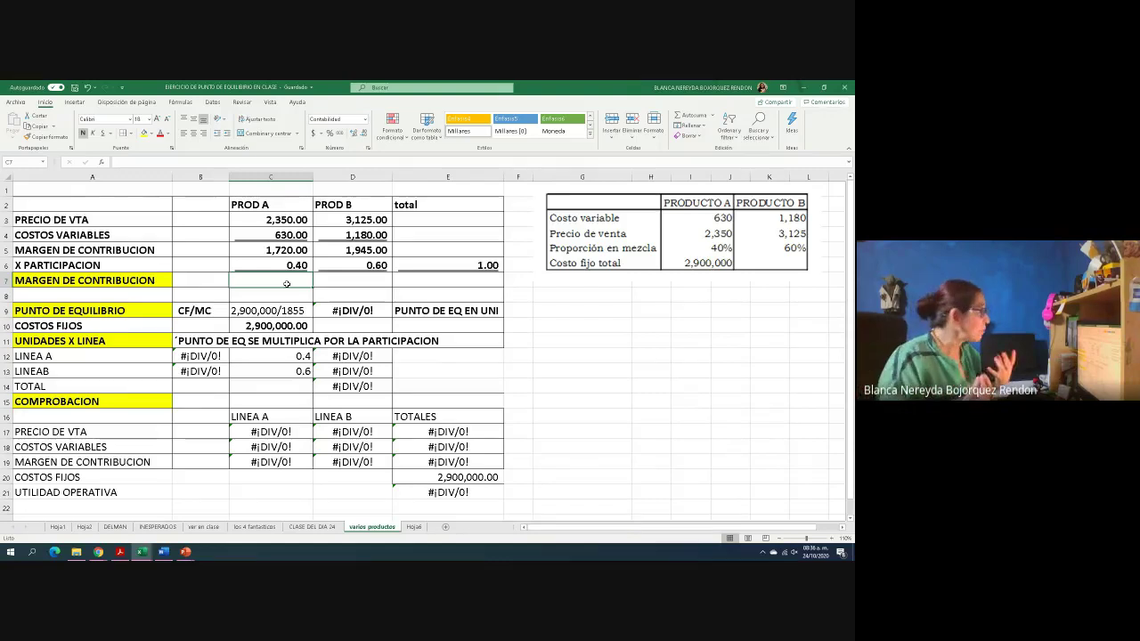
left_click(250, 249)
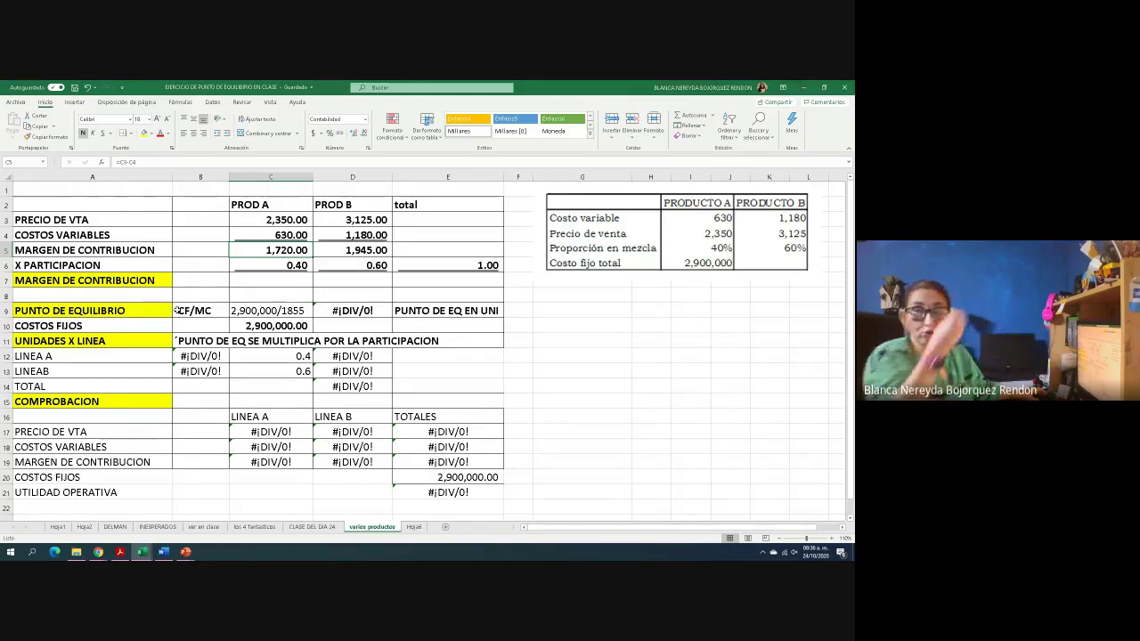
left_click(271, 283)
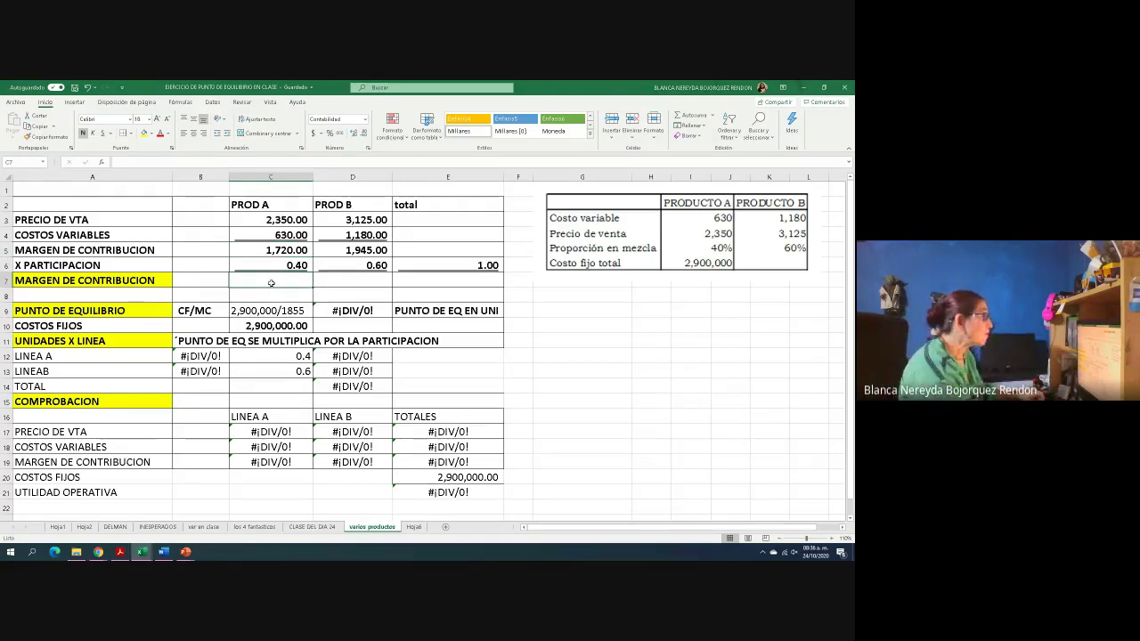
type("=")
left_click(271, 251)
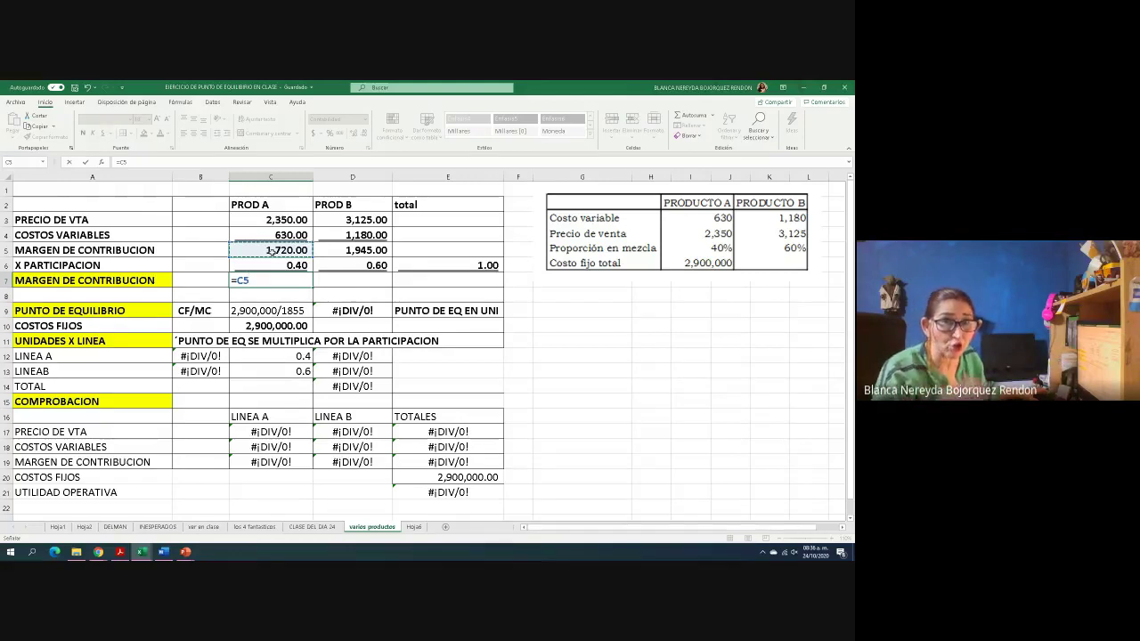
type("*")
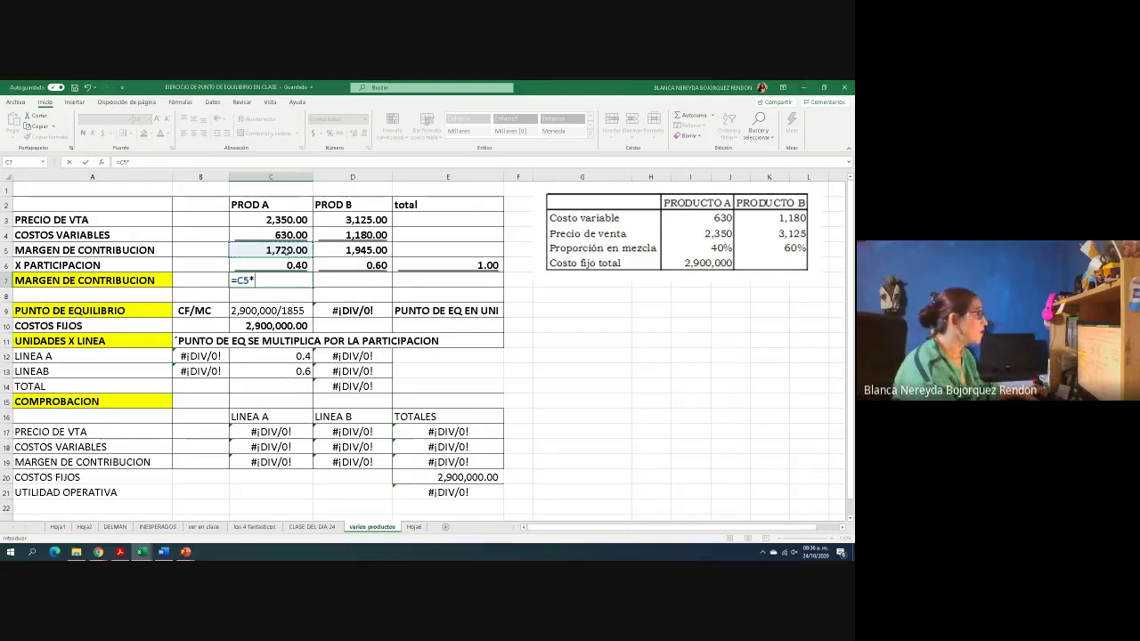
left_click(287, 264)
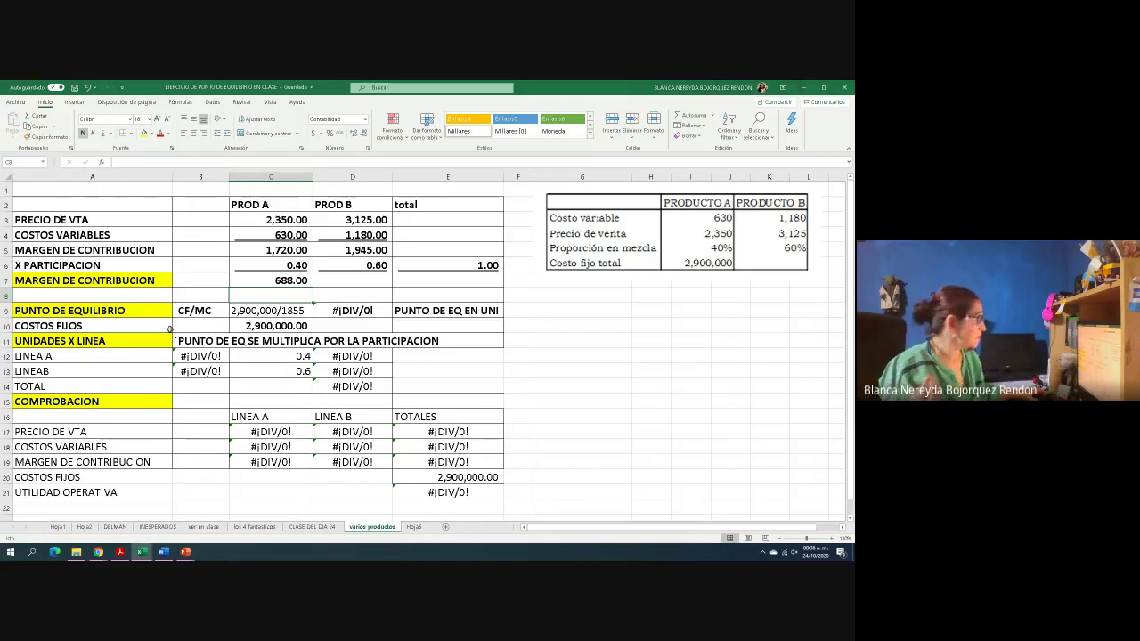
Copy the weighted margin formula from C7 to D7 and sum both products' margins in E7
left_click(253, 282)
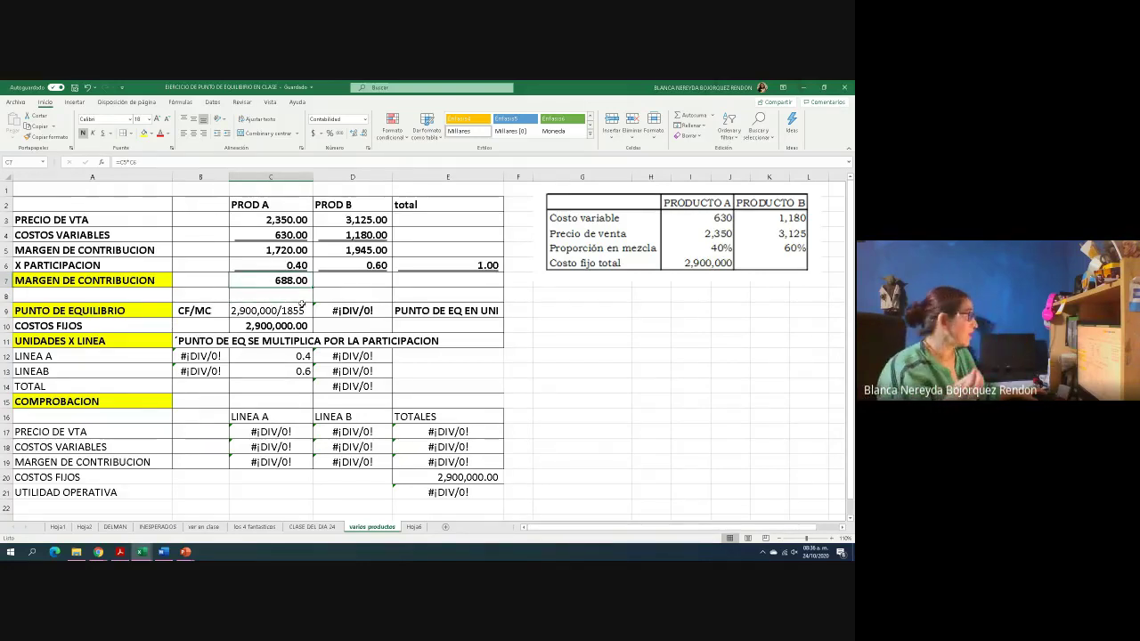
left_click_drag(312, 286, 357, 285)
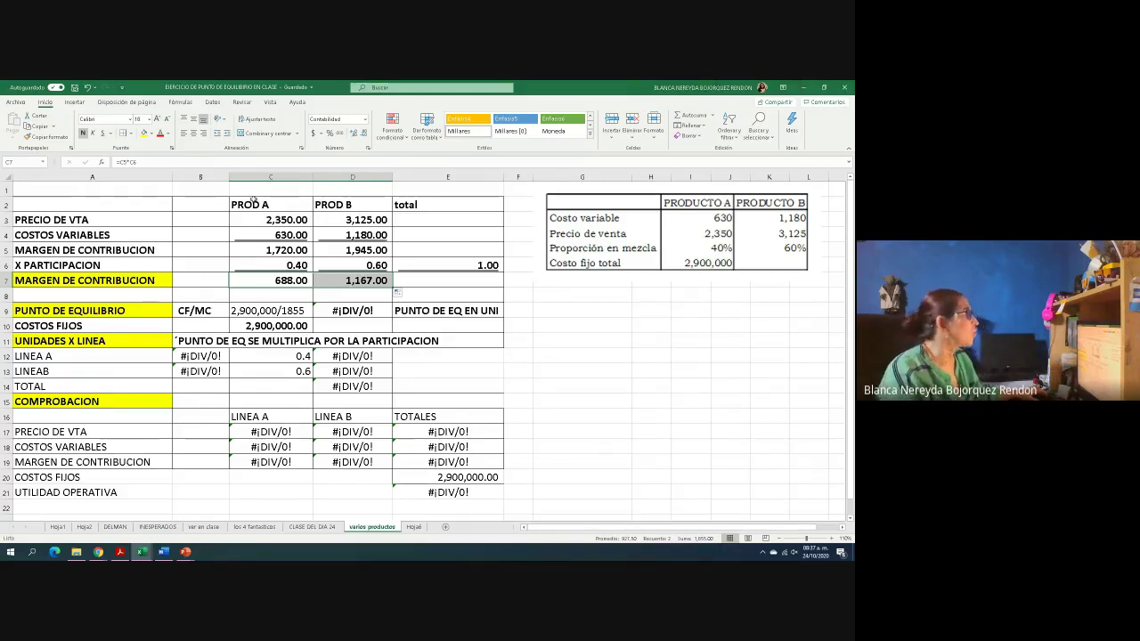
left_click_drag(273, 285, 427, 281)
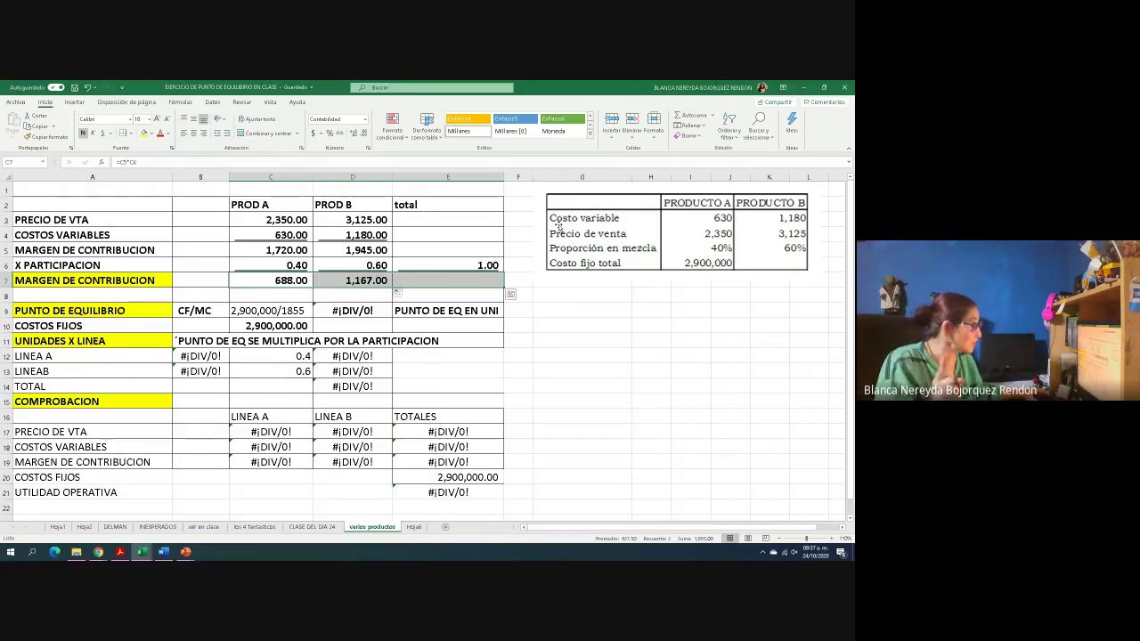
left_click(691, 115)
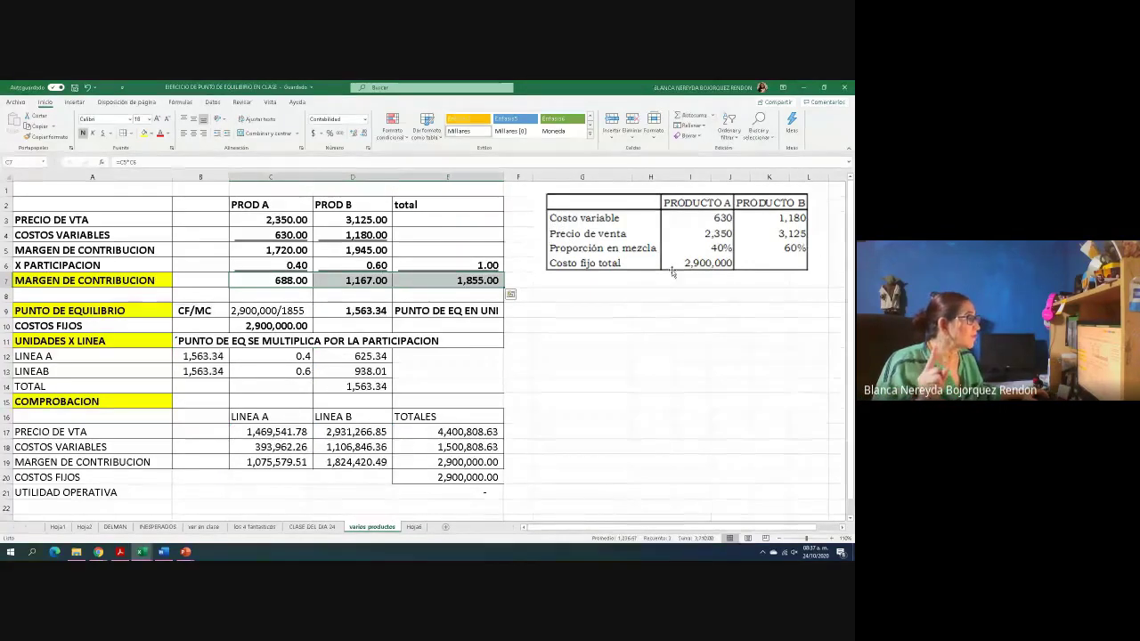
Clear the existing break-even division in C9 and its result in D9
left_click(620, 322)
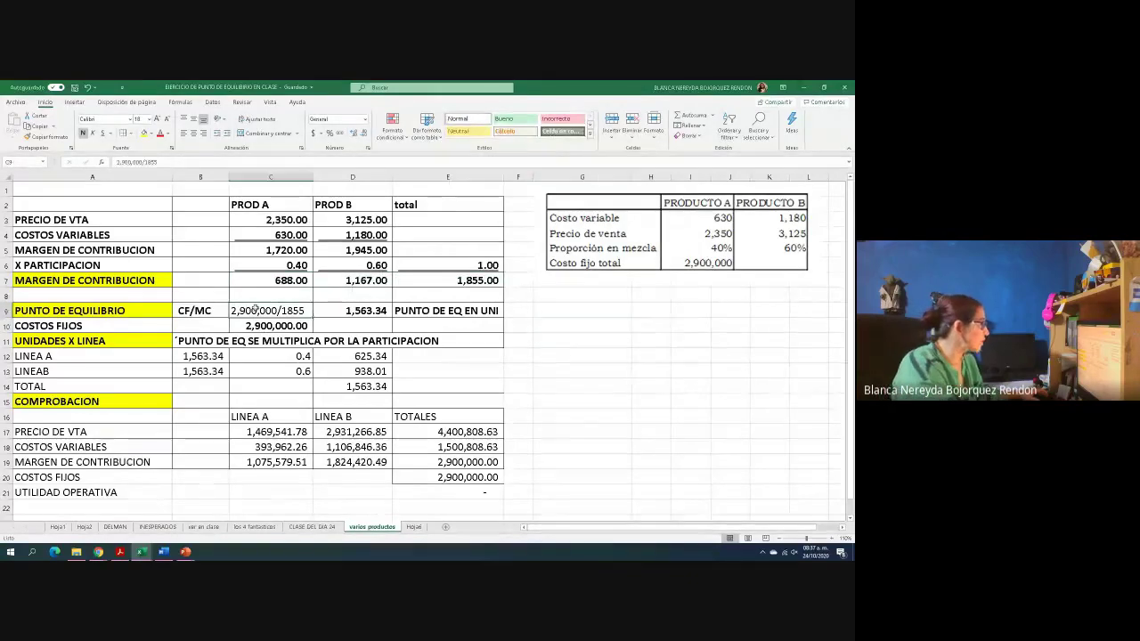
left_click(267, 310)
type("¿")
key("BackSpace")
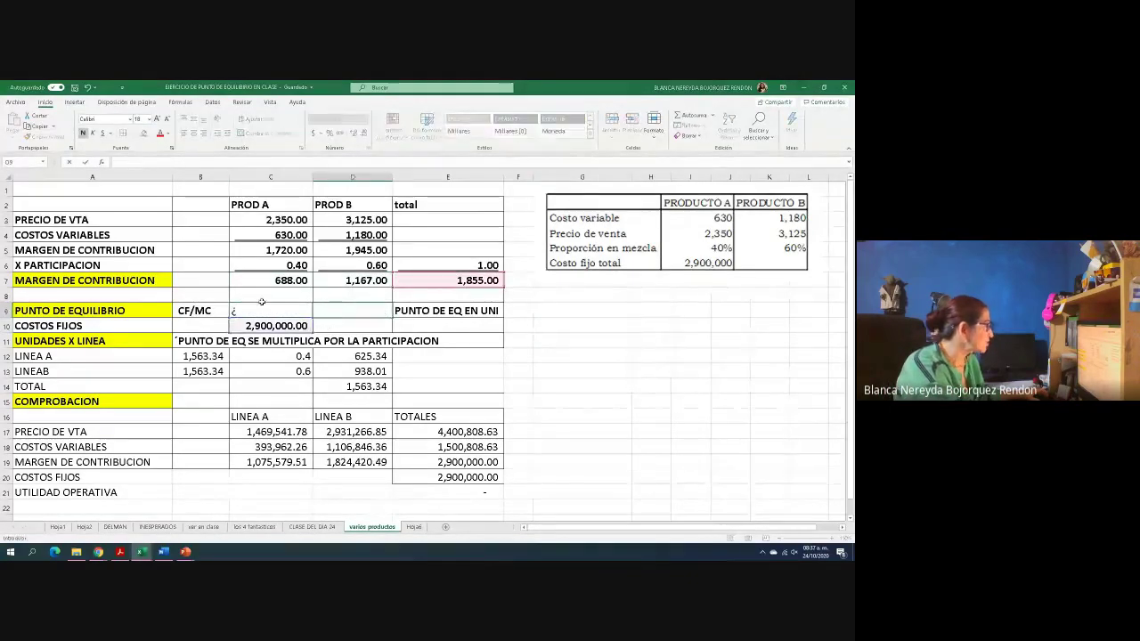
key("Return")
left_click(267, 311)
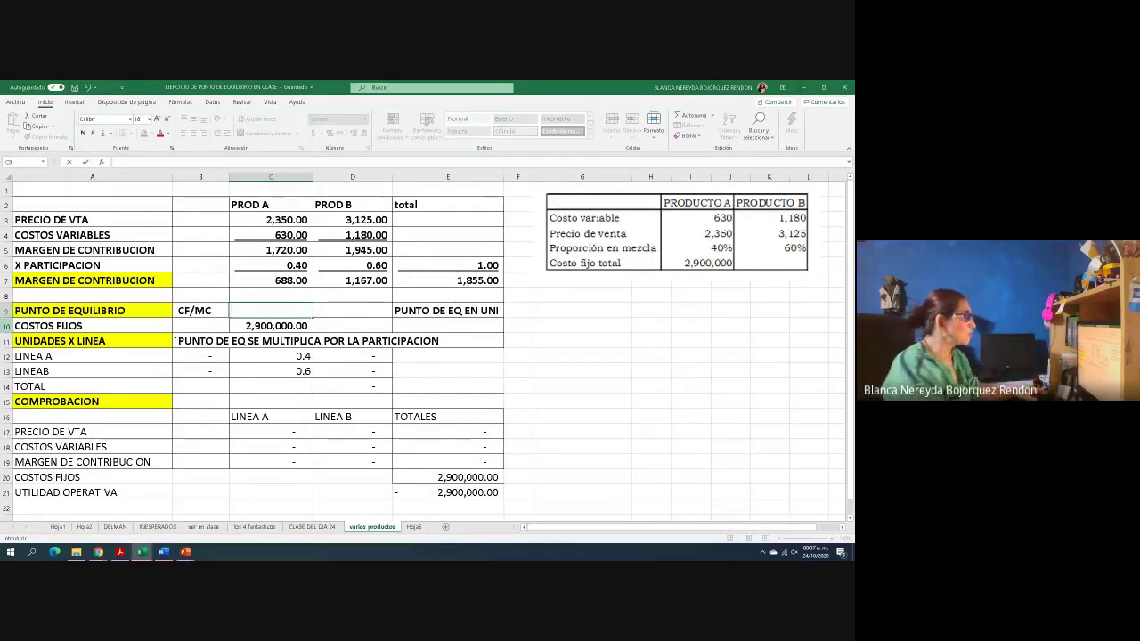
Insert a blank row above row 8, below the weighted contribution margin, and remove its yellow fill
right_click(7, 295)
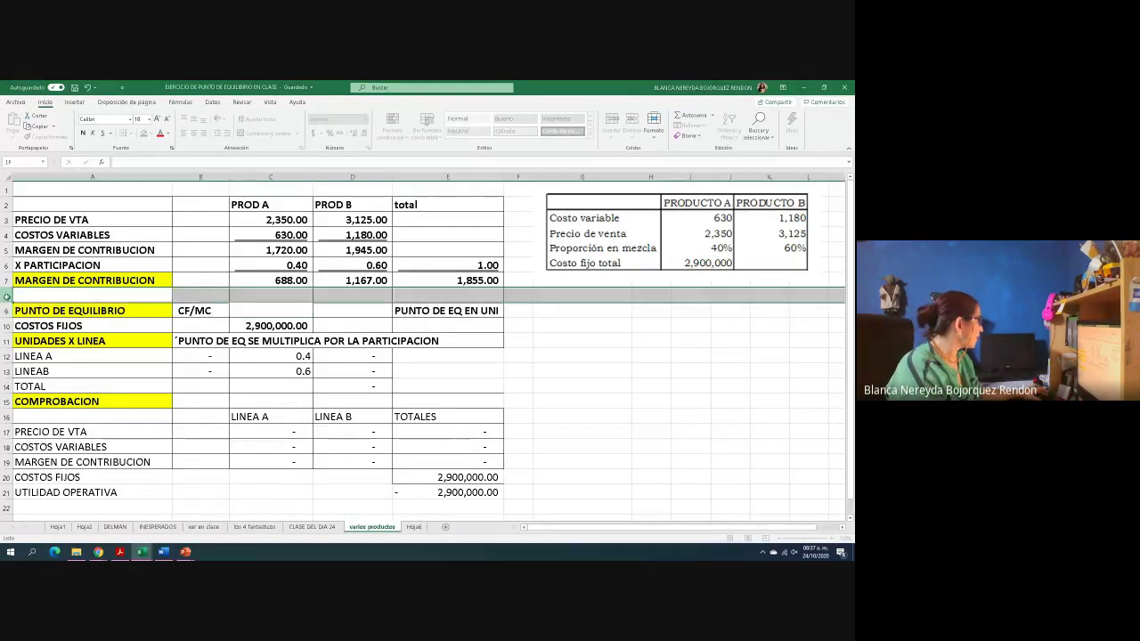
left_click(32, 371)
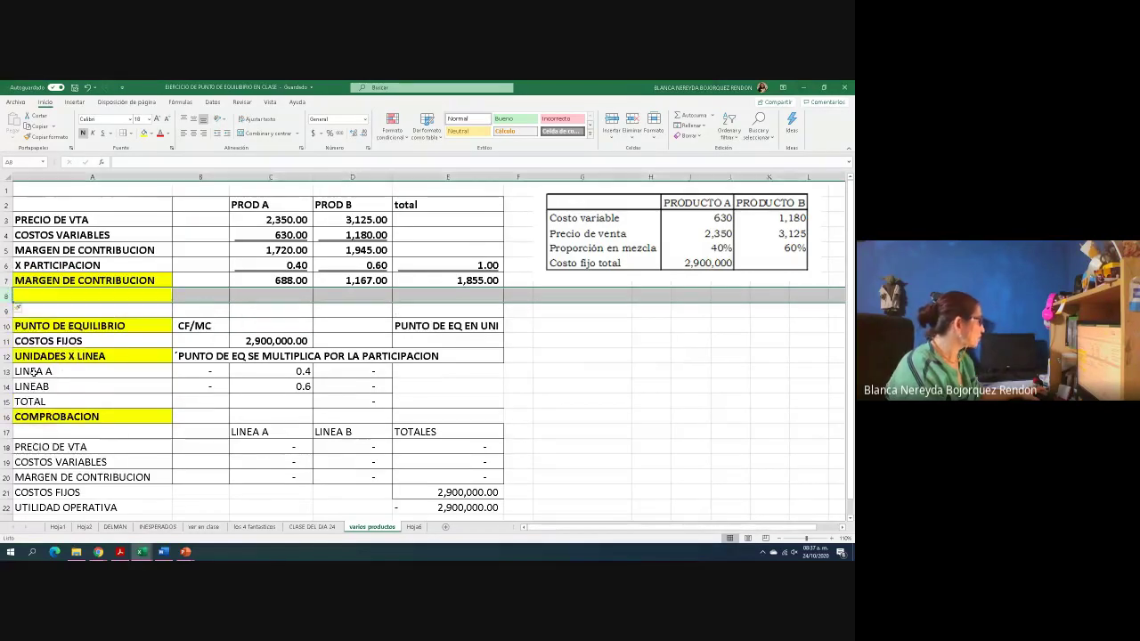
left_click(151, 132)
left_click(146, 163)
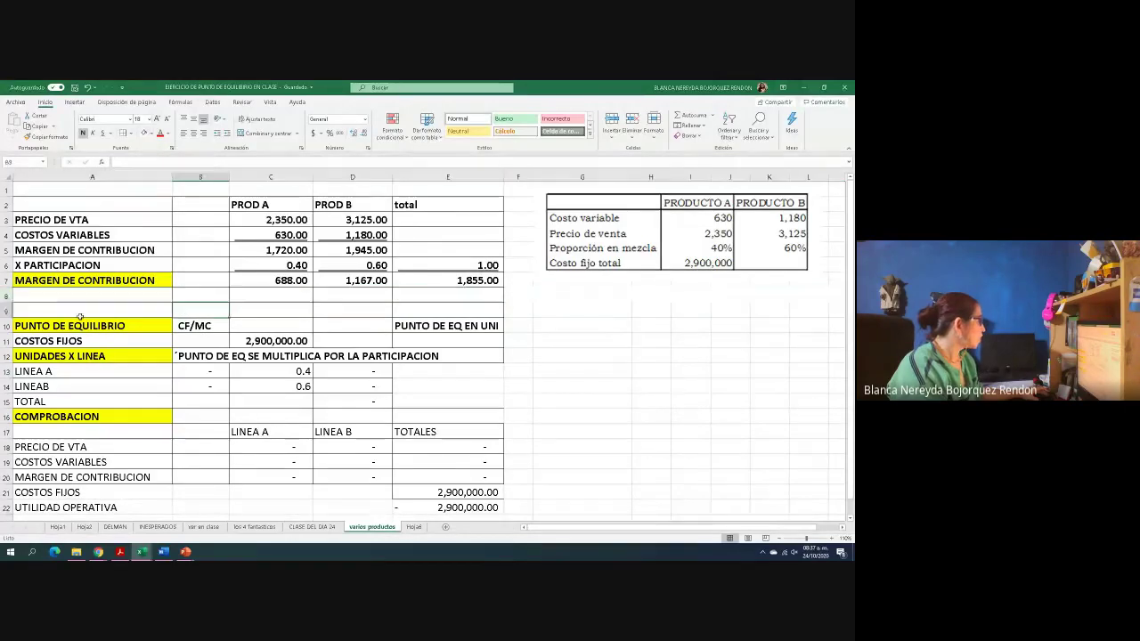
Write the single-product break-even formula as text in A8: PE = CF /PVU-CVU
left_click(35, 299)
type("PE")
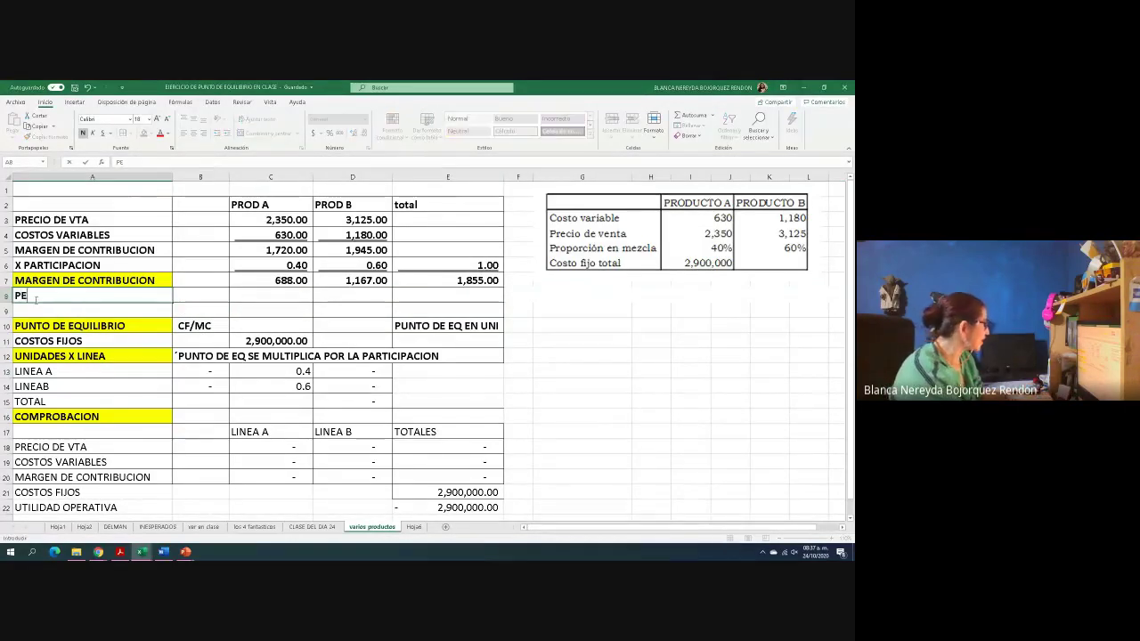
type(" =")
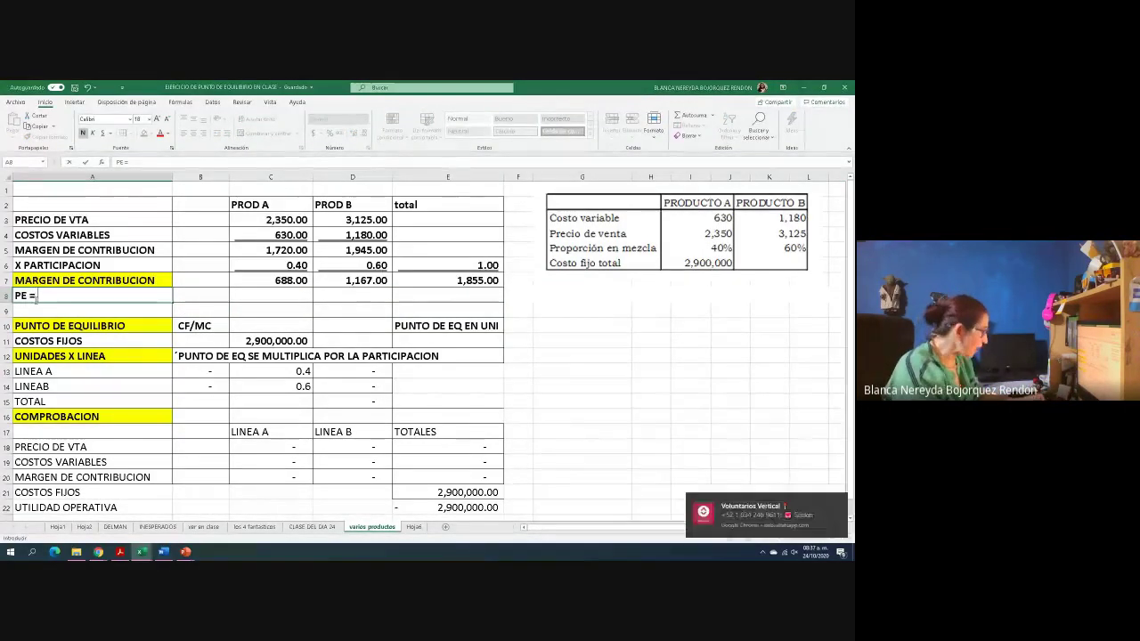
type("CF /PV")
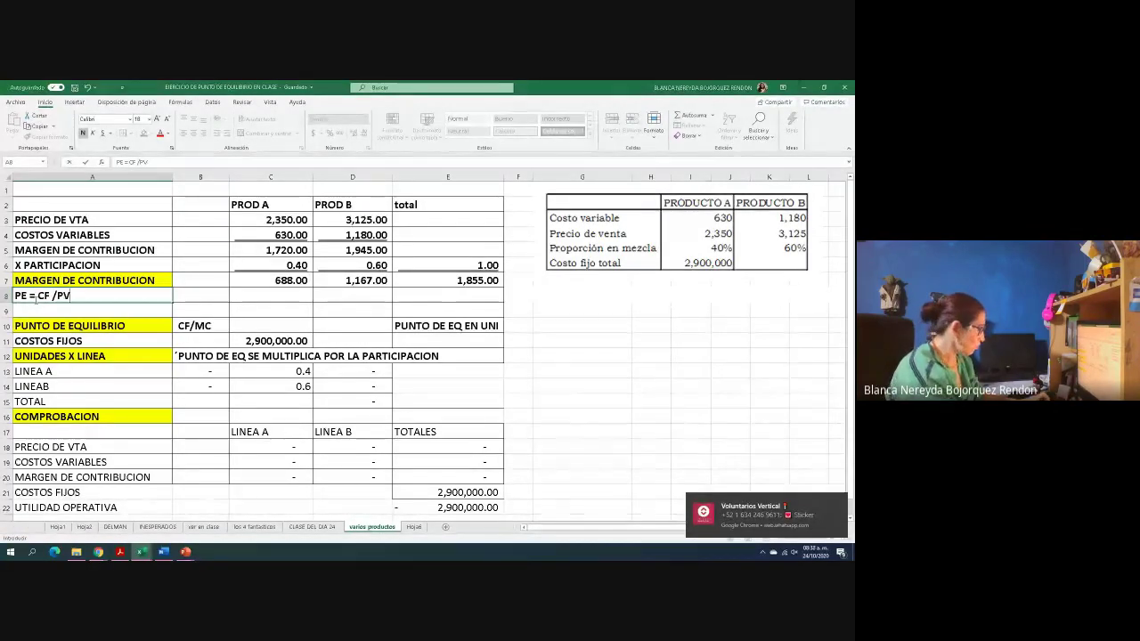
type("U-CVU")
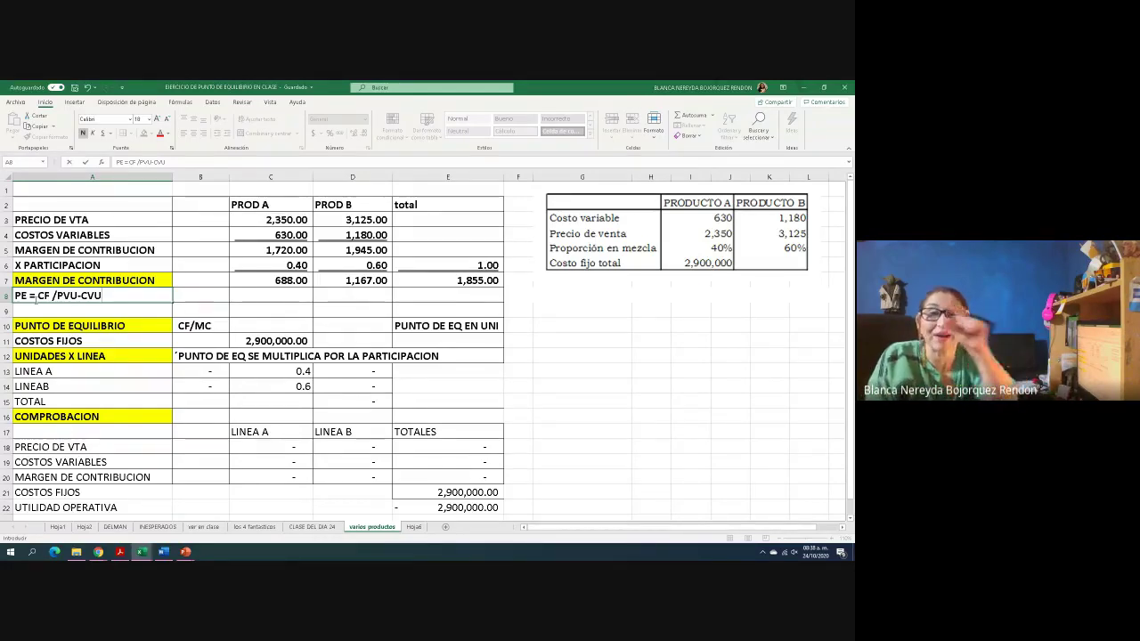
left_click(36, 296)
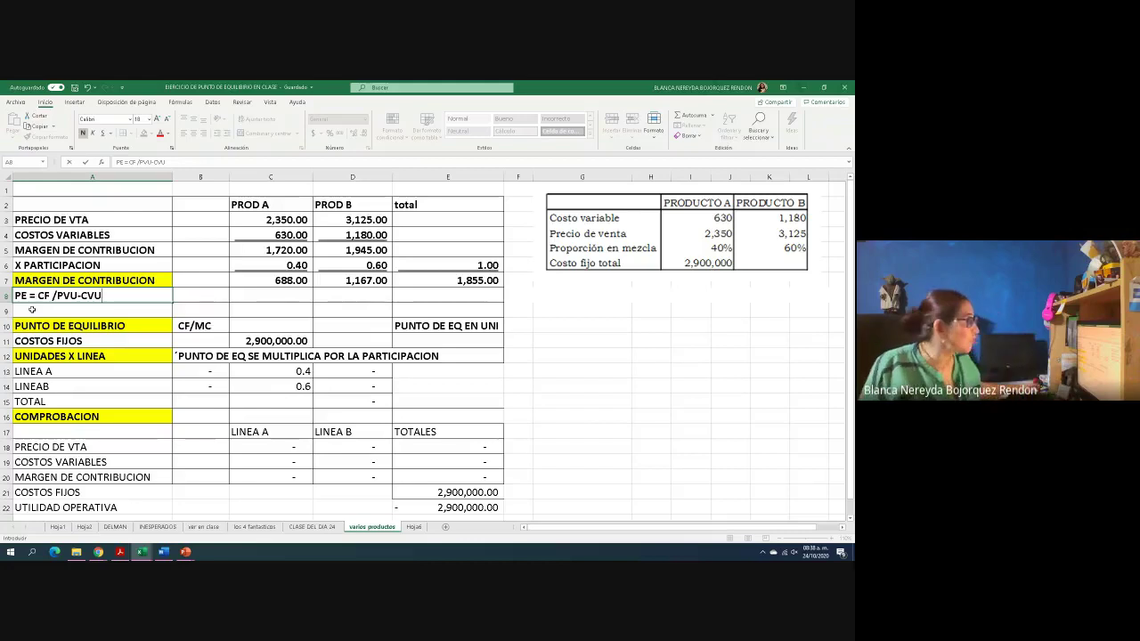
Highlight the total weighted contribution margin in E7 with an orange fill
left_click(481, 278)
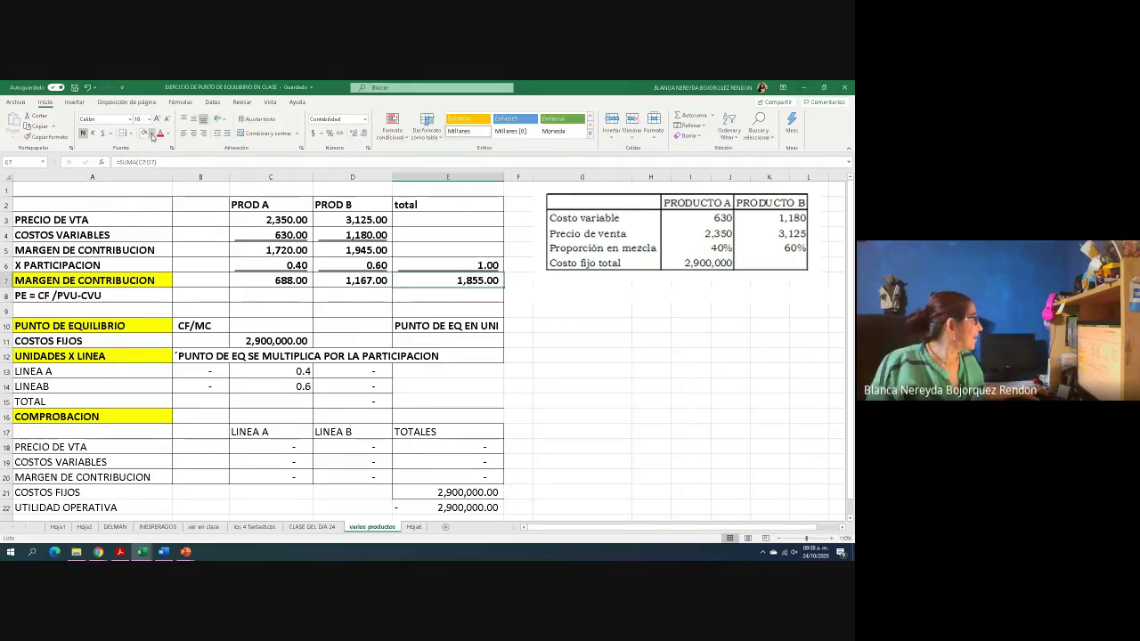
left_click(152, 135)
left_click(166, 219)
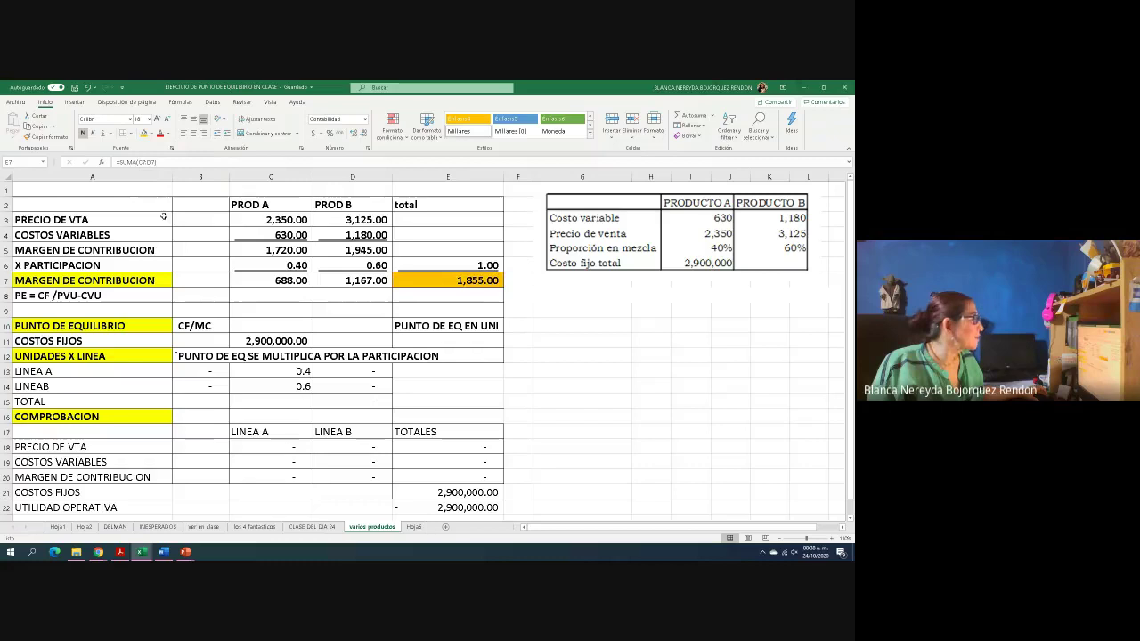
left_click(499, 325)
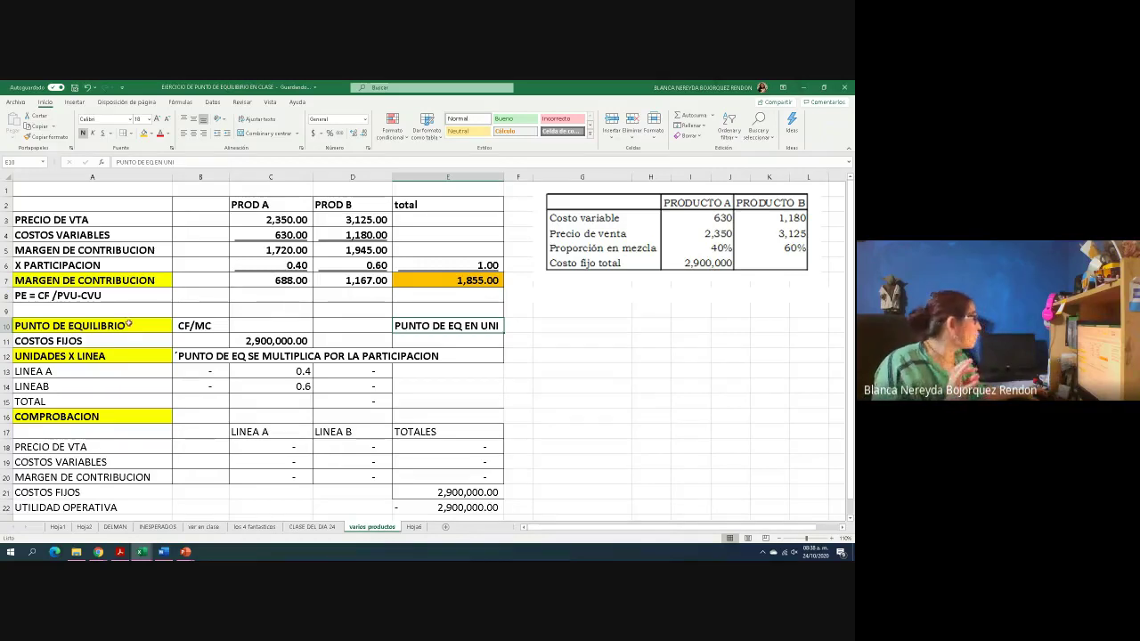
Write the multi-product break-even formula as text in A9: PE= CF /MARGEN DE CONTRI
left_click(33, 312)
type("PE=")
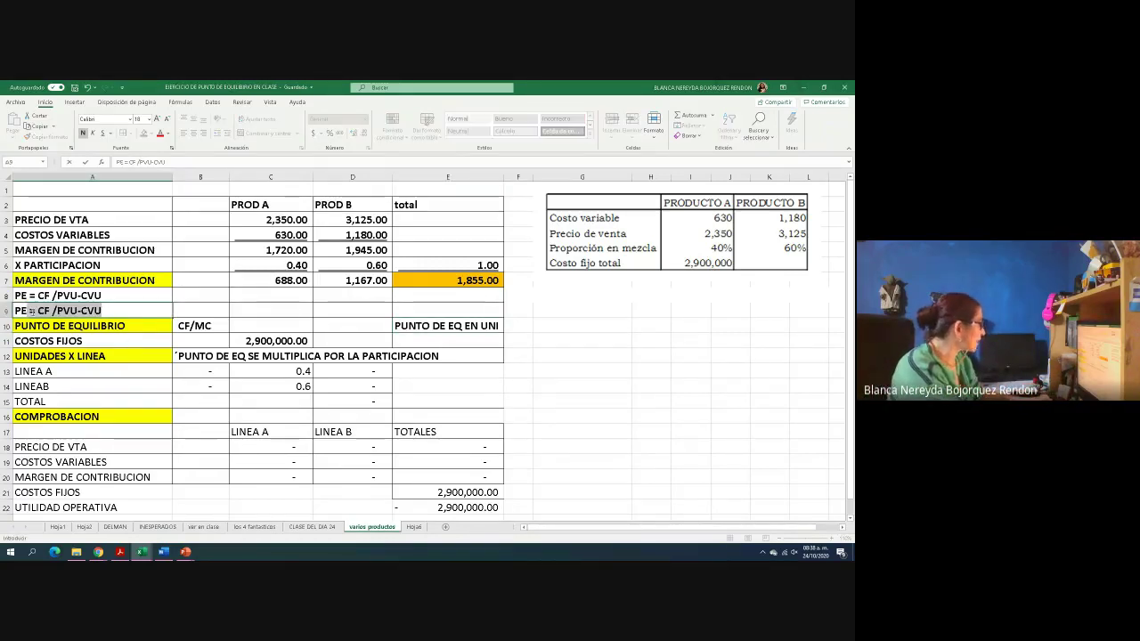
type("CF")
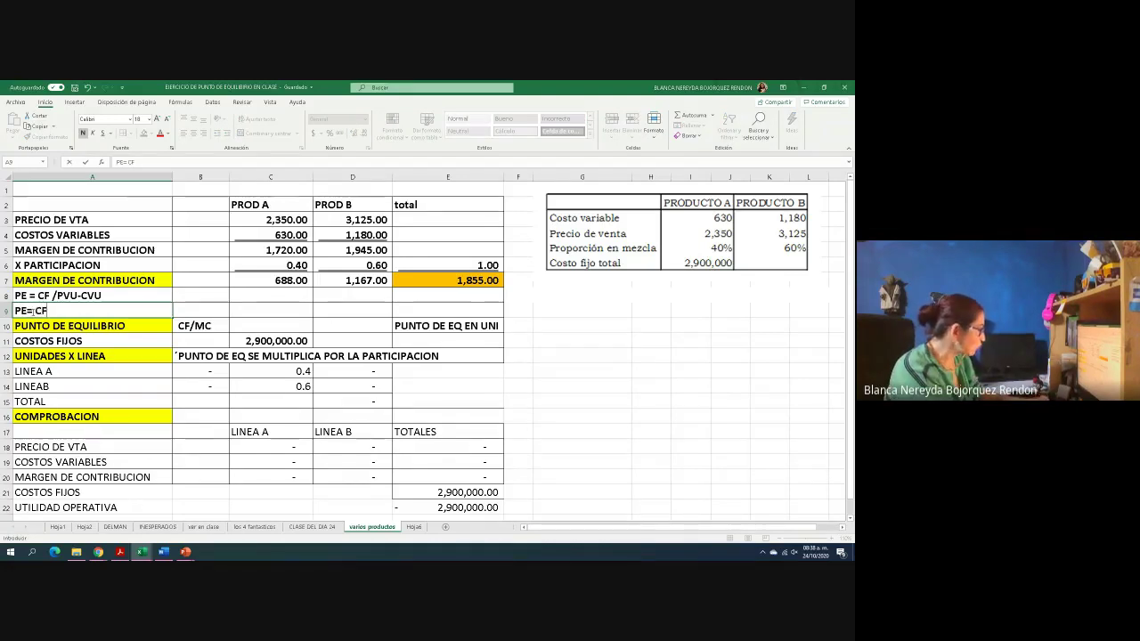
type(" /M")
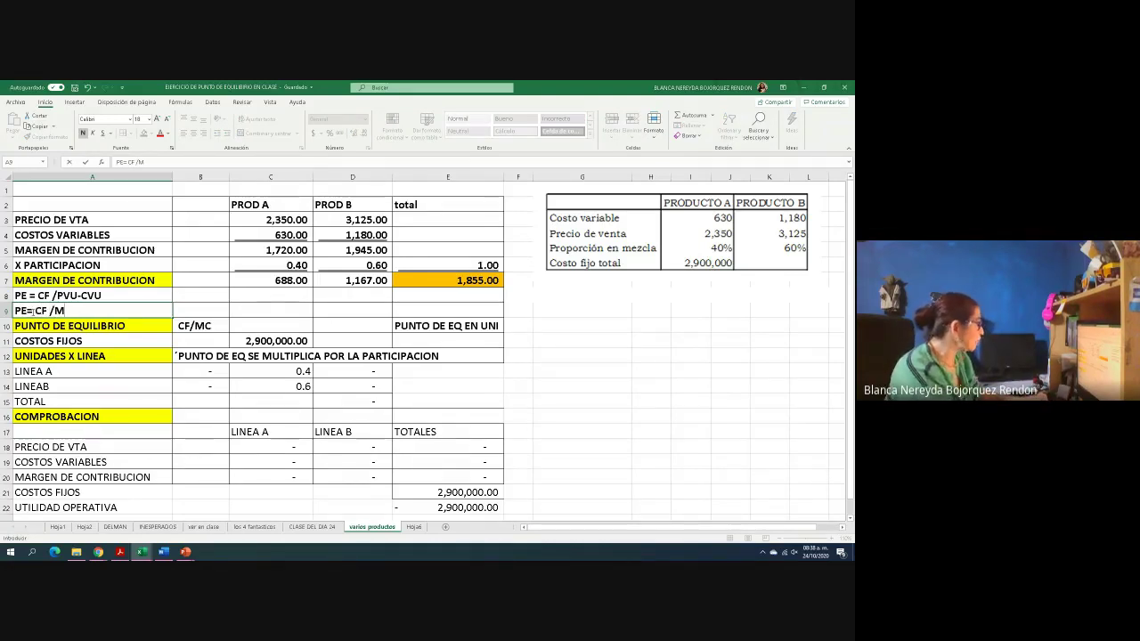
type("C")
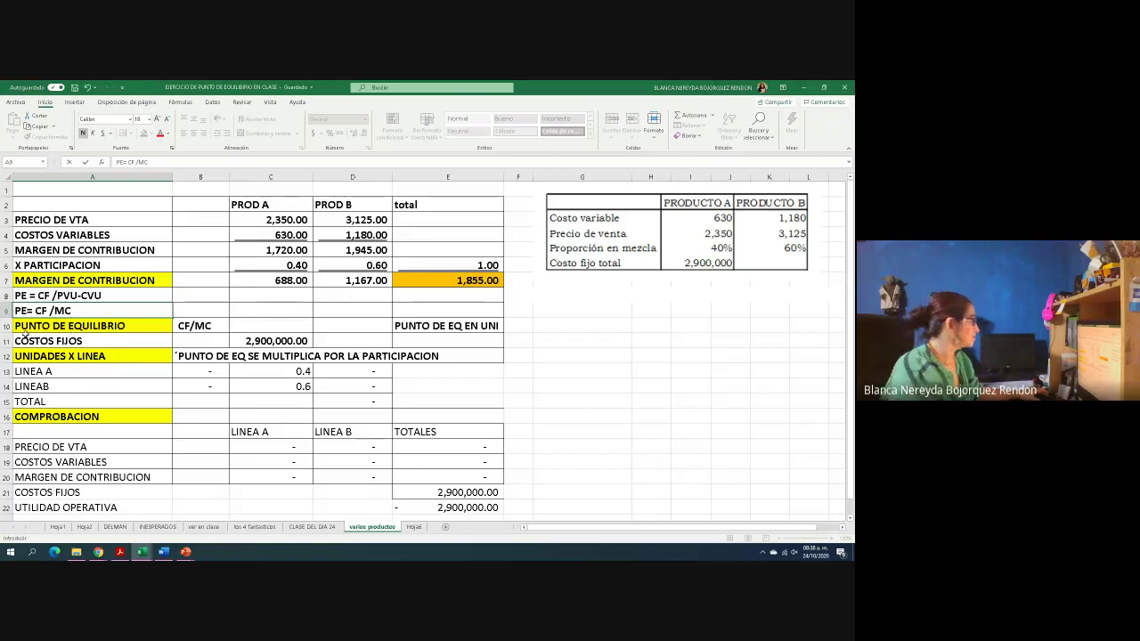
key("BackSpace")
type("ARGEN")
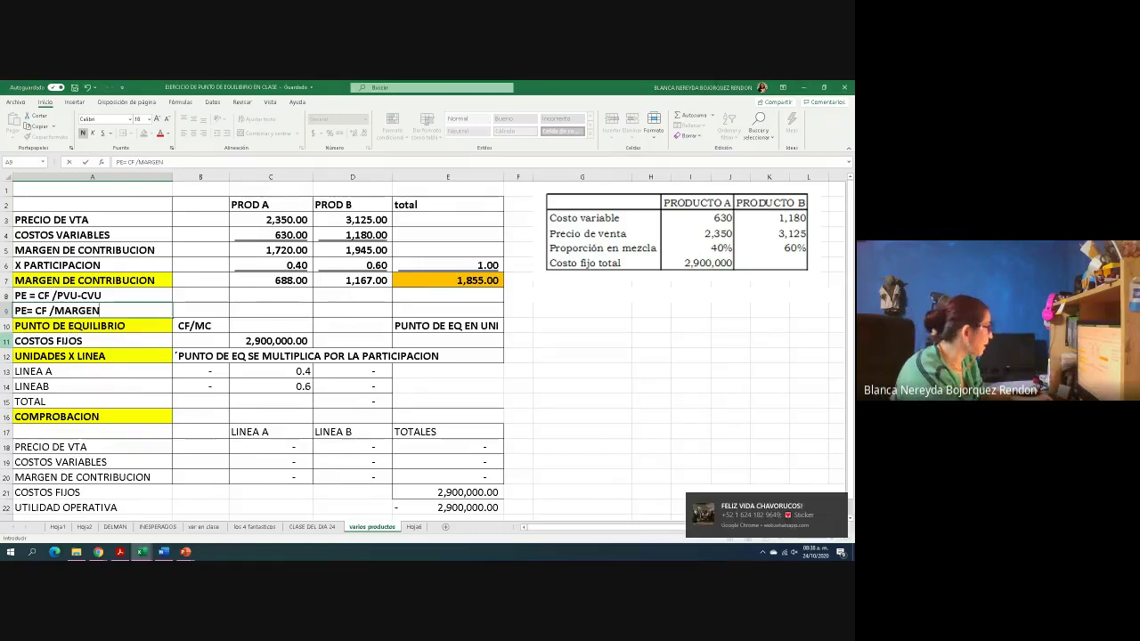
type(" DE CONTRI")
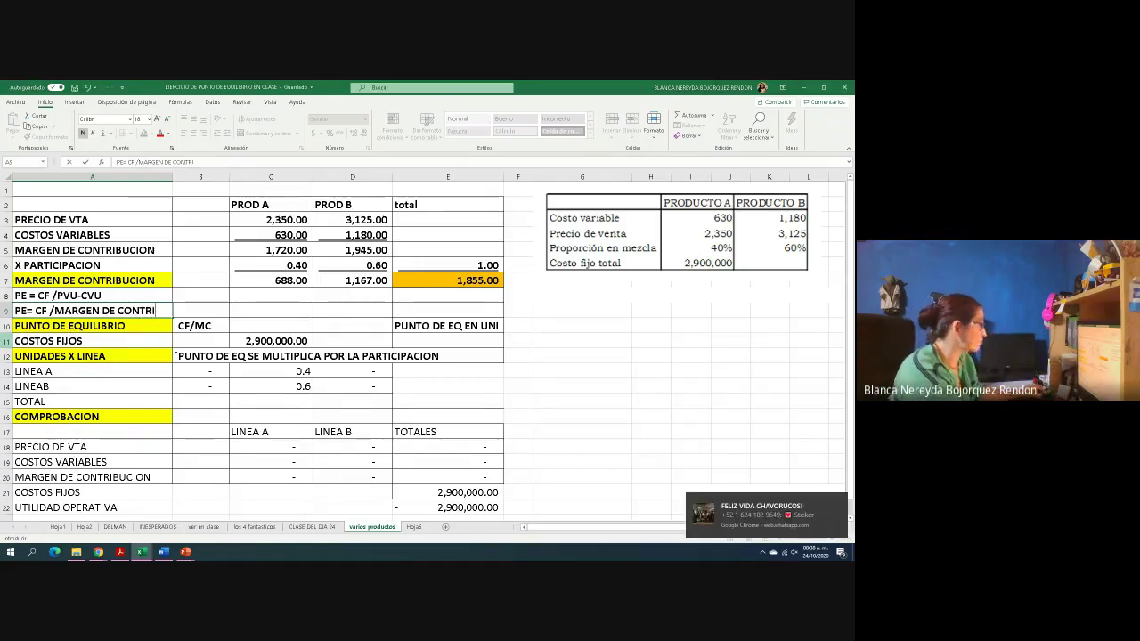
left_click(192, 313)
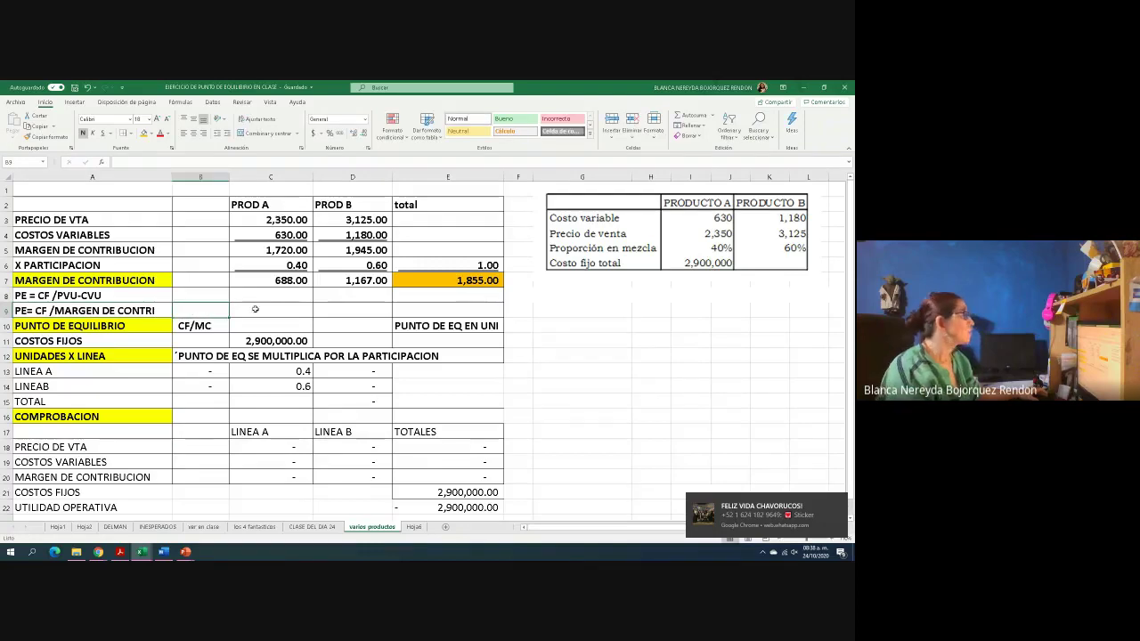
Write the break-even division 2900000/1855 as text in C9, beside the PE formula
left_click(256, 312)
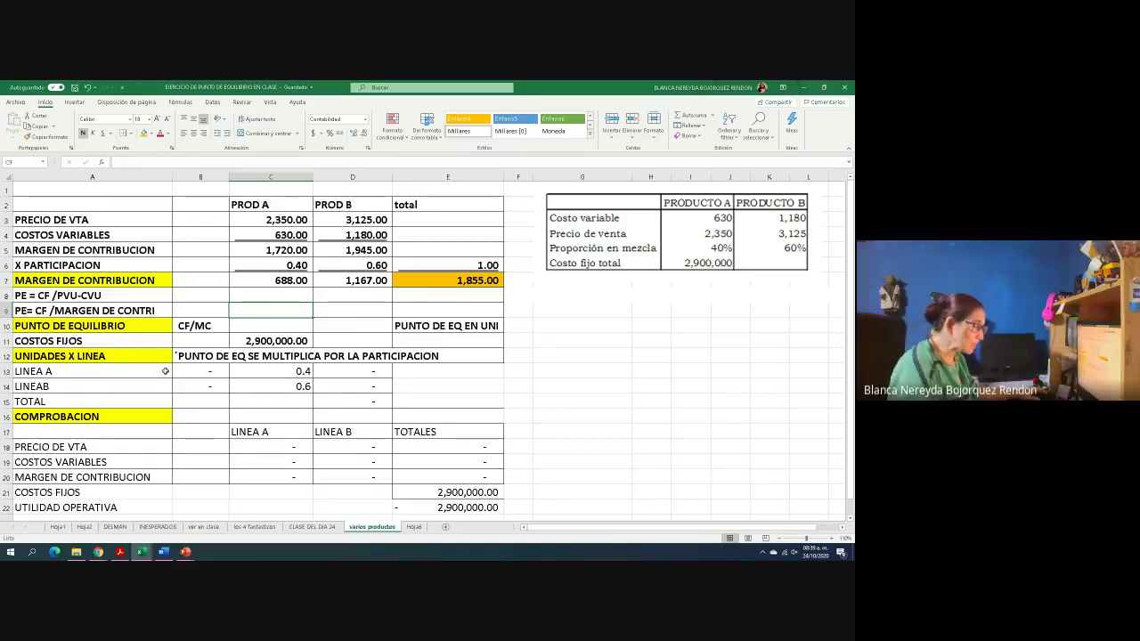
type("2900000")
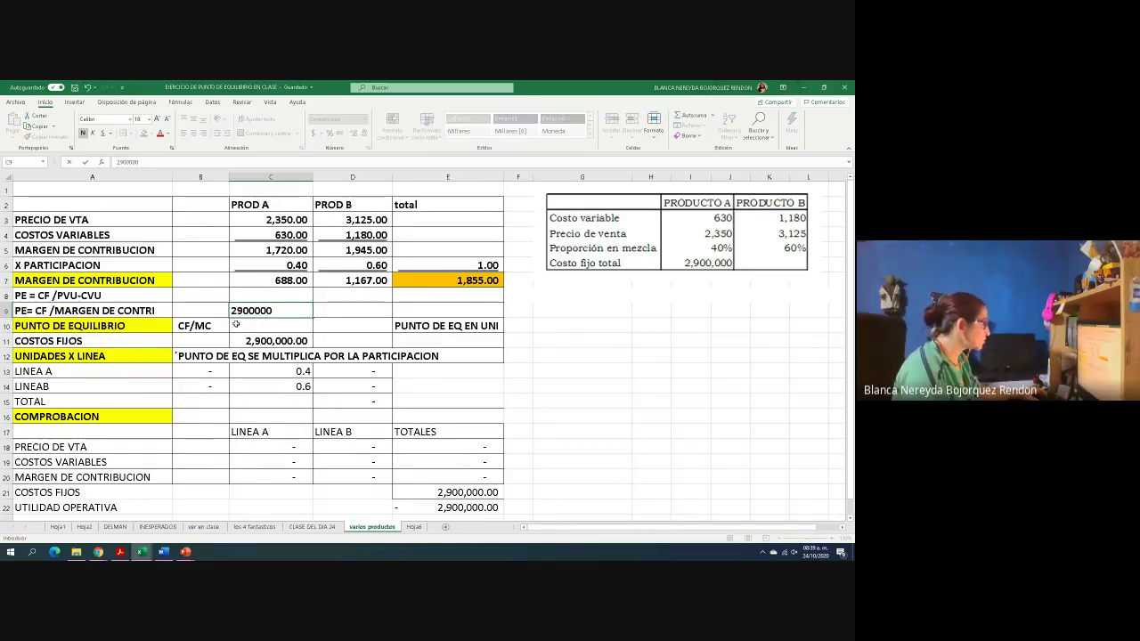
type("/")
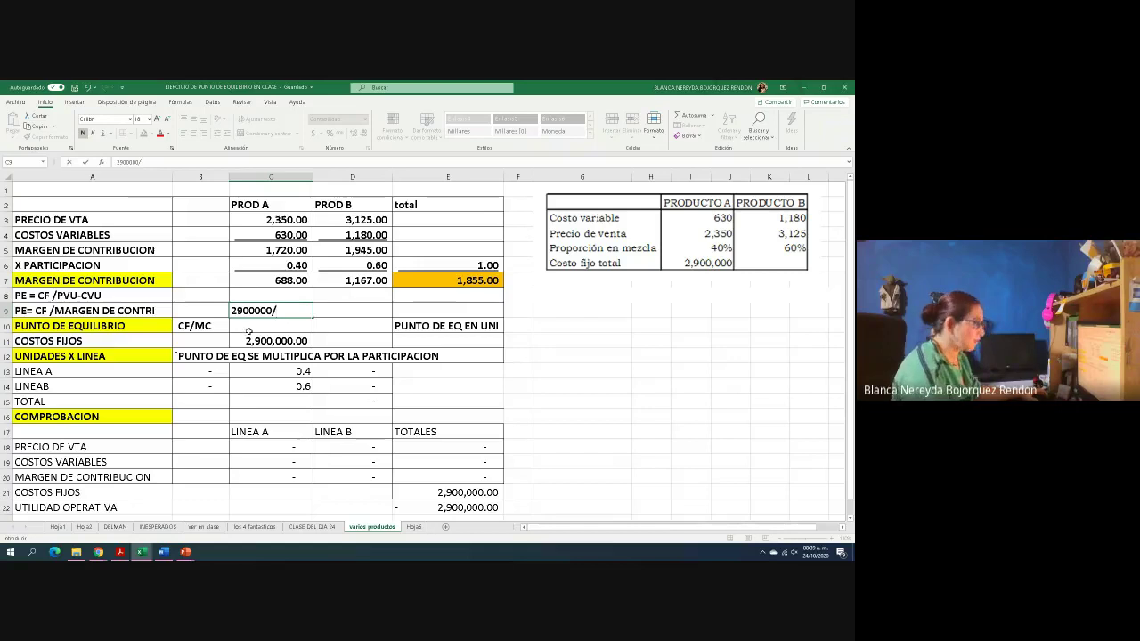
type("1855")
key("Return")
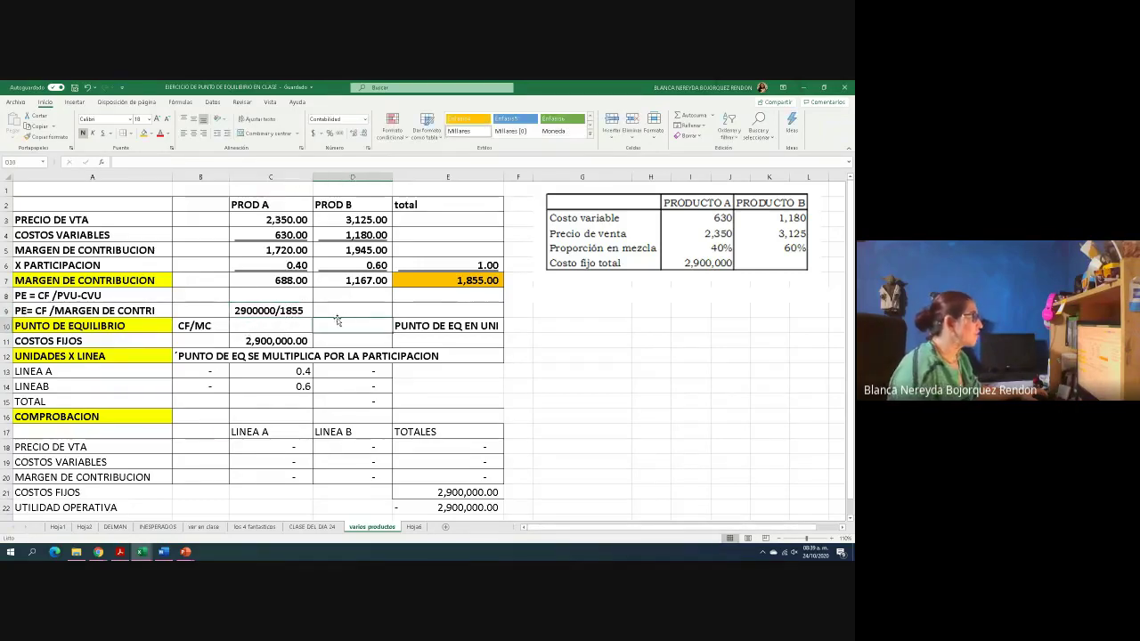
Add thousands separators to the fixed cost in C9 so the text reads 2,900,000/1855
left_click(245, 312)
left_click(122, 162)
type("M,")
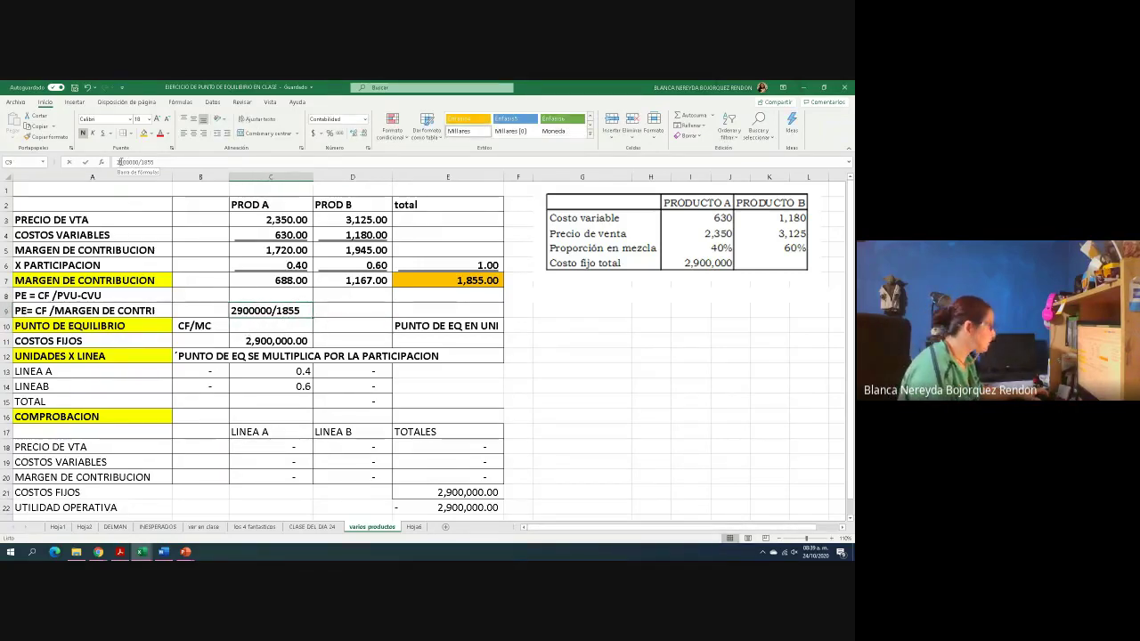
key("BackSpace")
key("BackSpace")
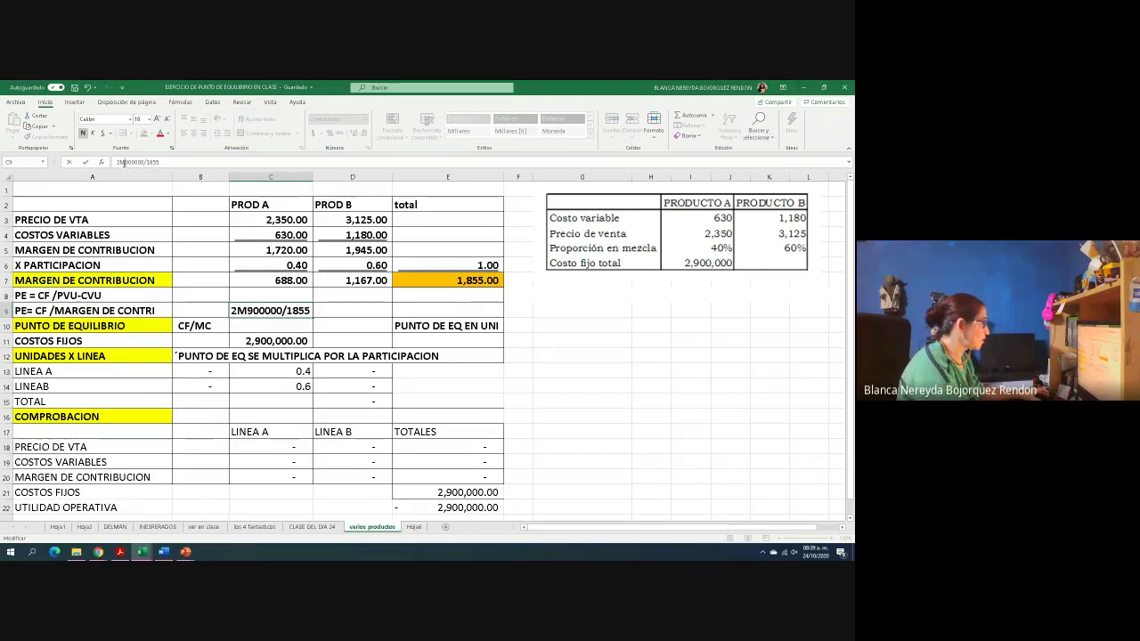
type(",")
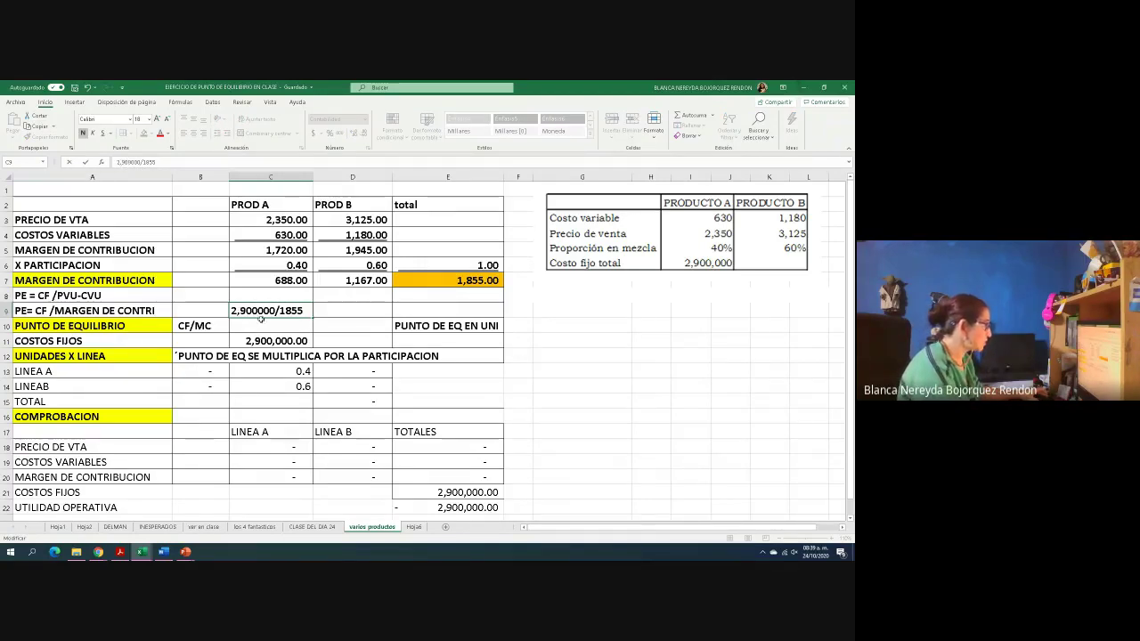
left_click(260, 311)
type(",")
key("Tab")
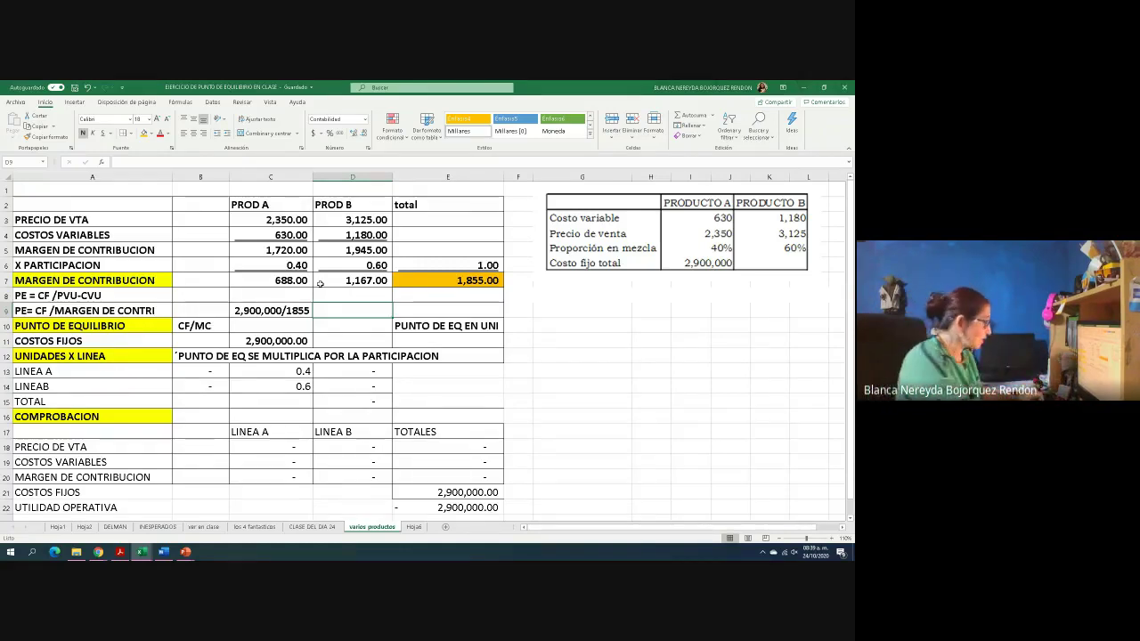
Calculate the break-even point in D9 by dividing the fixed costs by the total margin, =C11/E7
type("=")
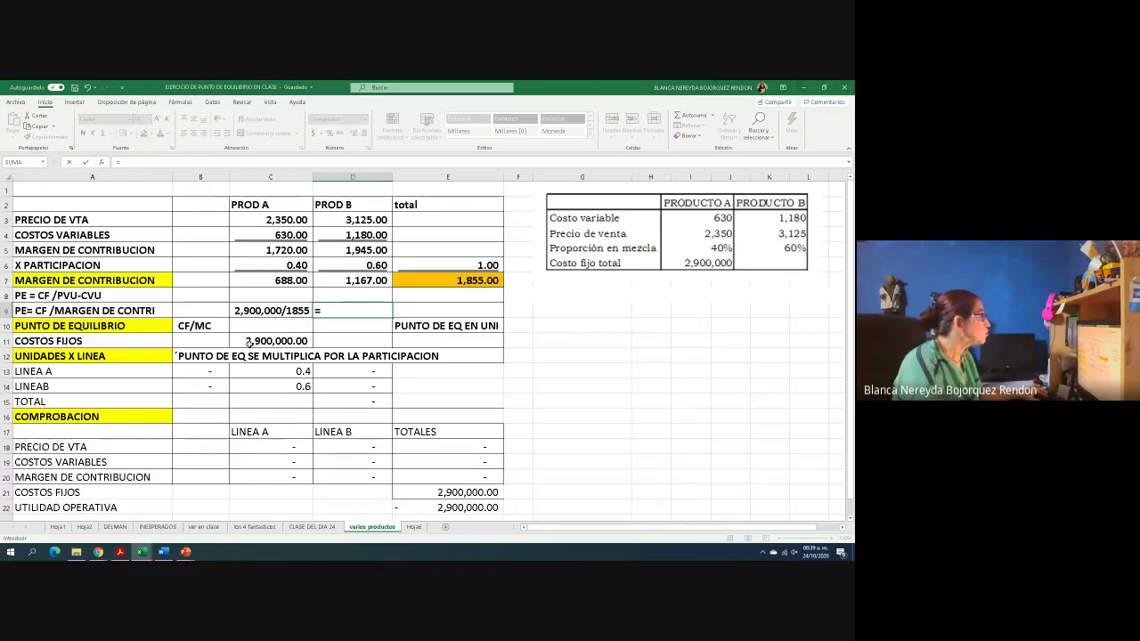
left_click(252, 344)
type("/")
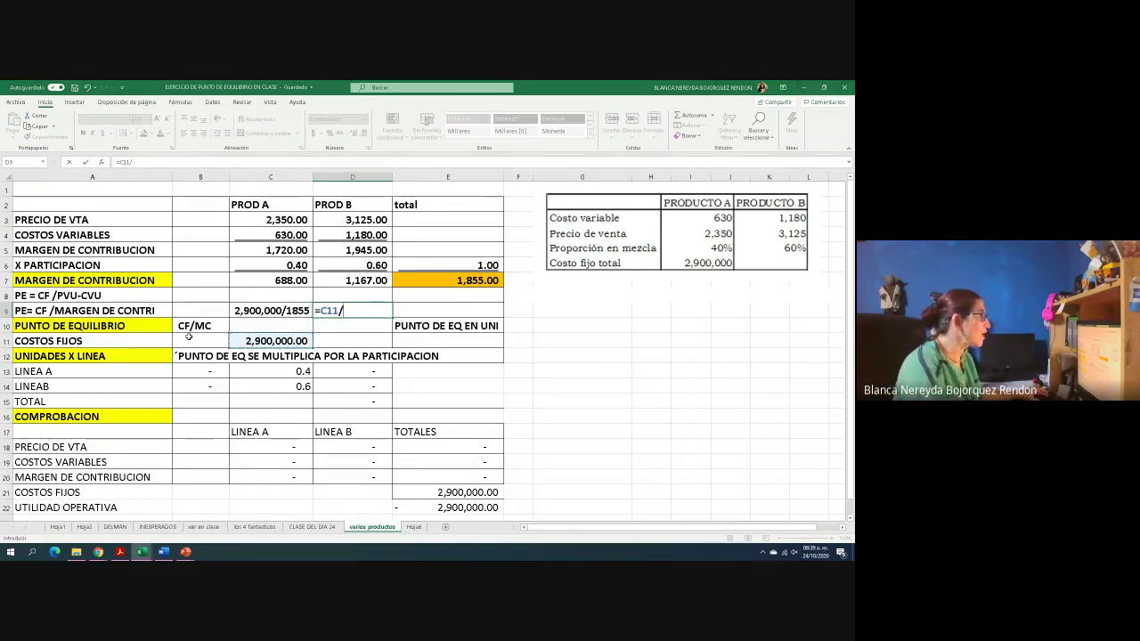
left_click(458, 281)
key("Return")
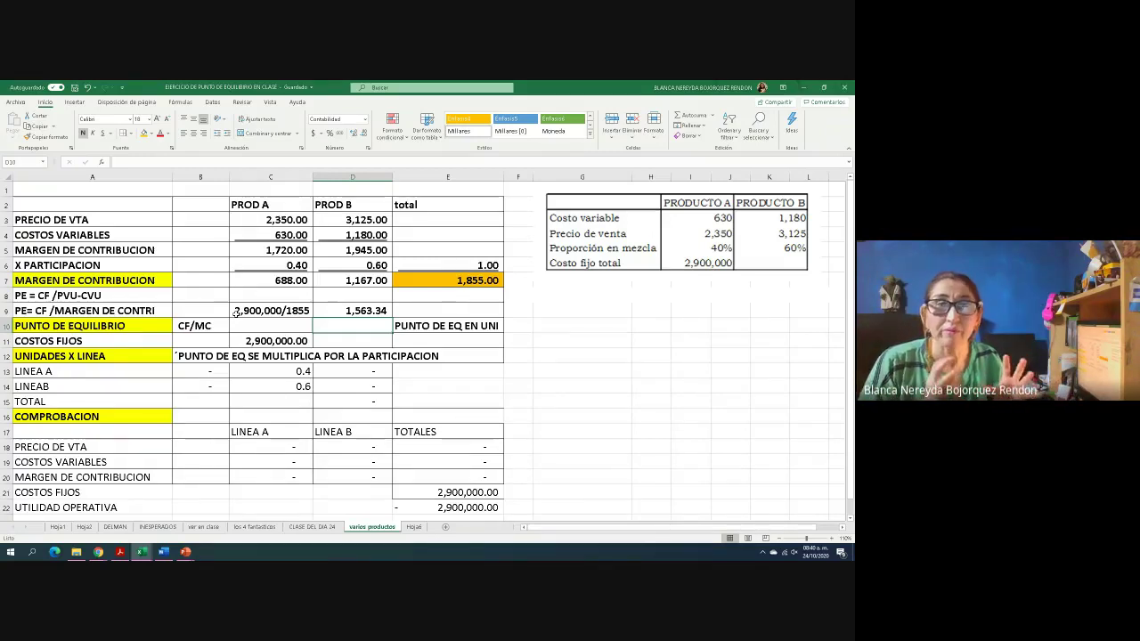
Move the label PUNTO DE EQ EN UNI from E10 to E9, beside the break-even result
left_click(434, 326)
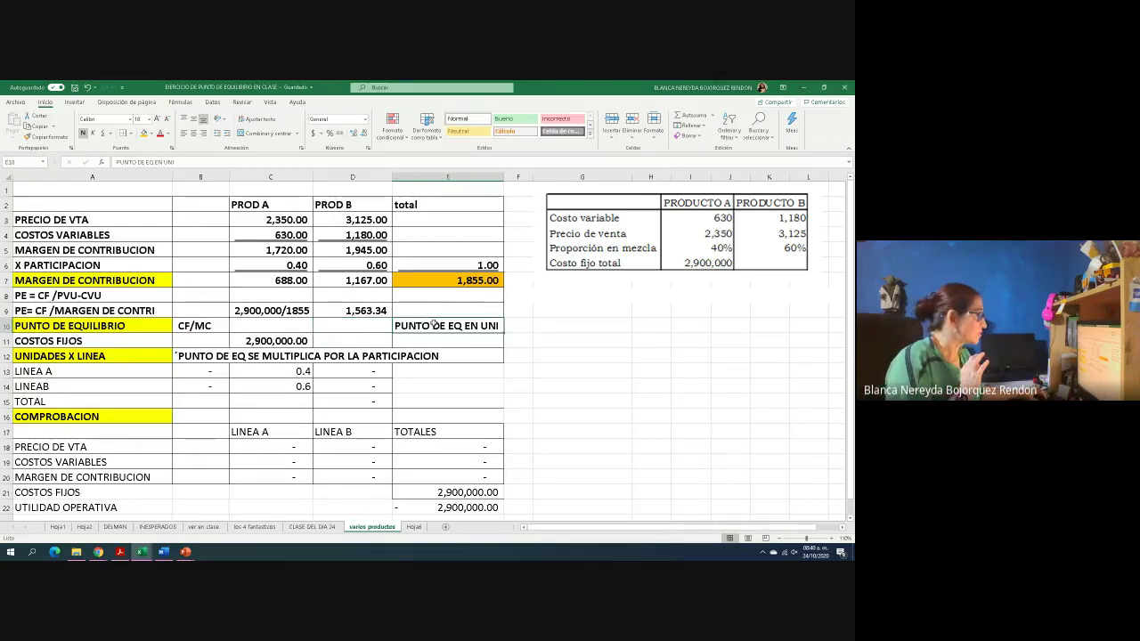
right_click(434, 326)
left_click(457, 300)
left_click(407, 306)
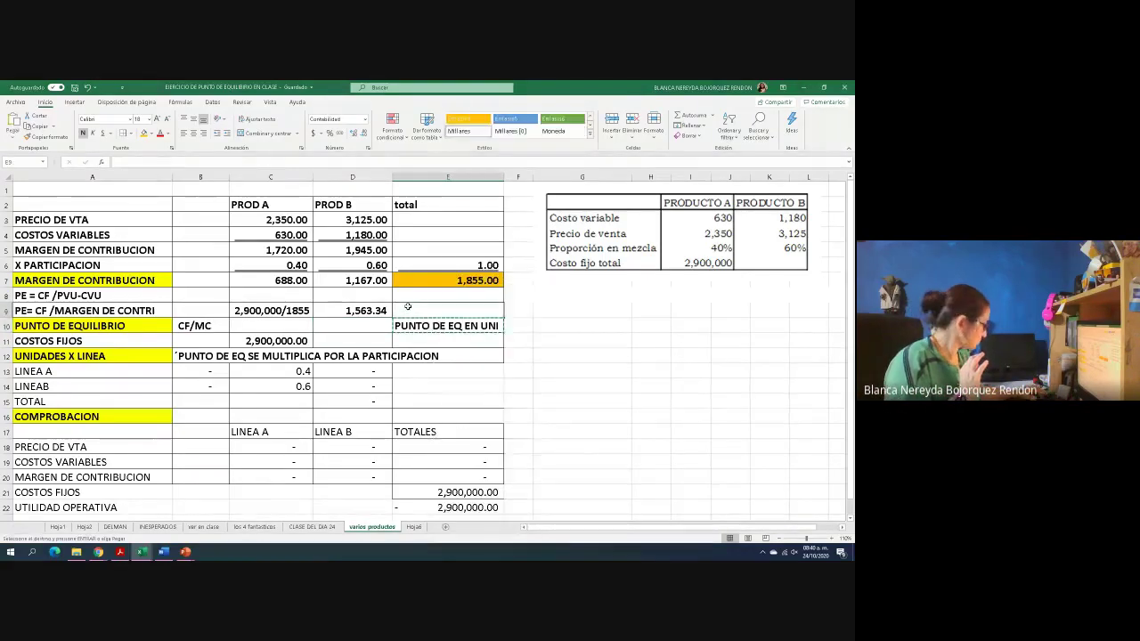
key("ctrl+v")
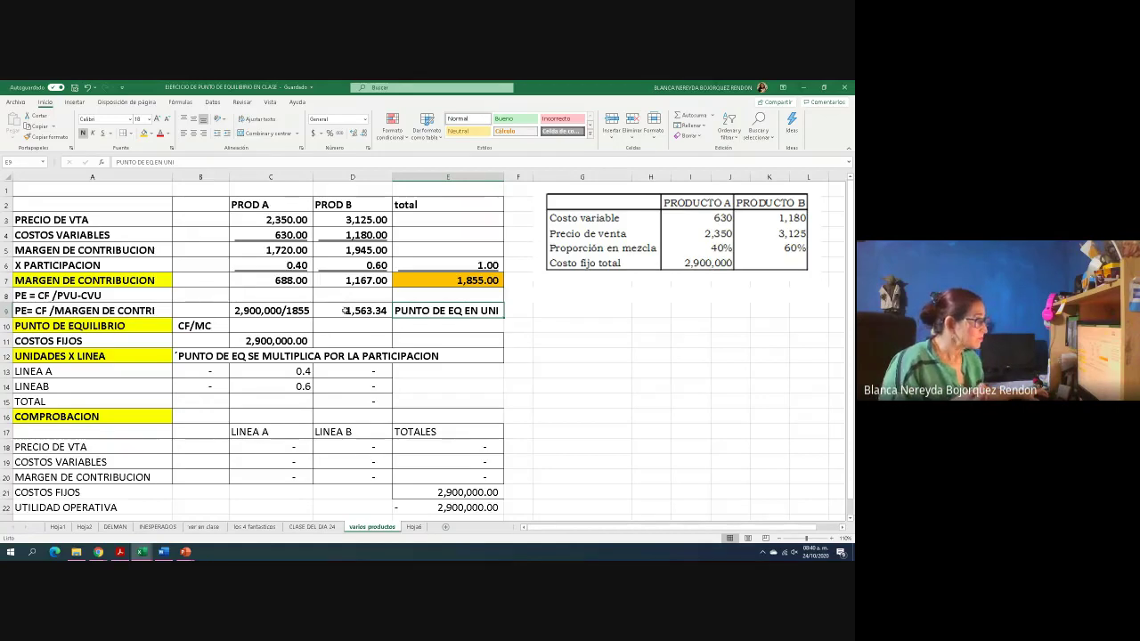
Link the LINEA A base units in B13 to the break-even result with =D9
left_click(346, 311)
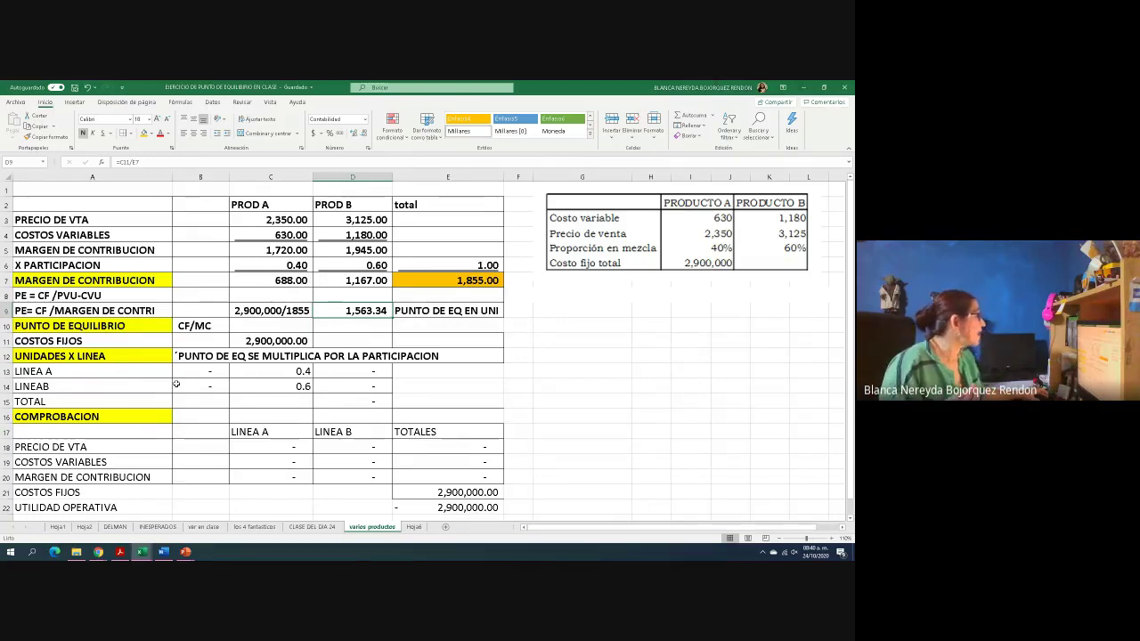
left_click(194, 372)
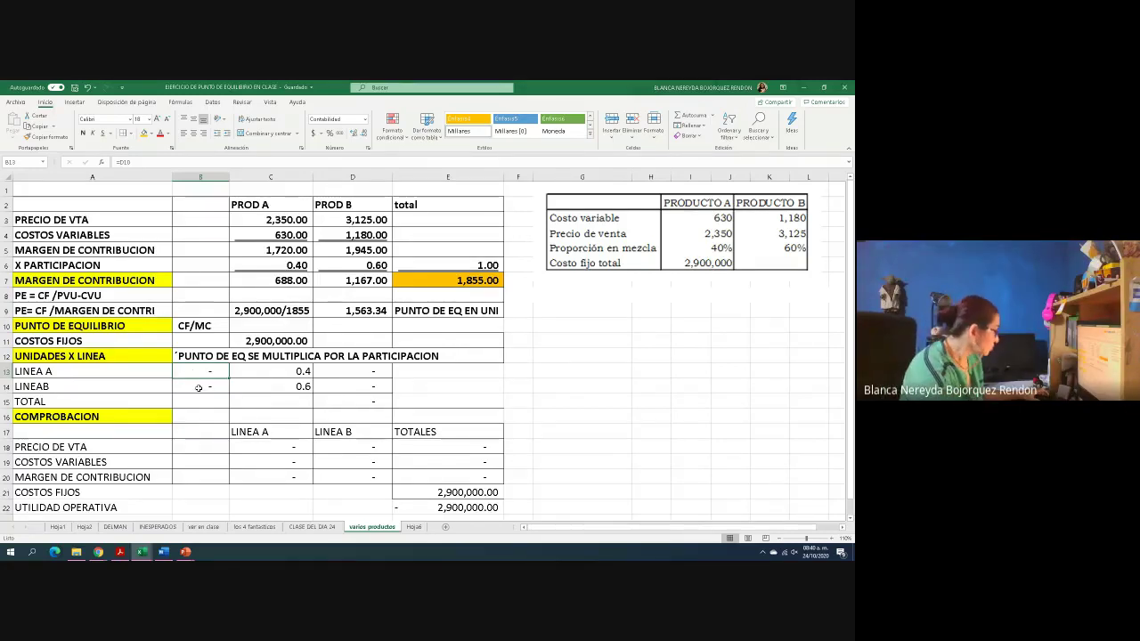
type("=")
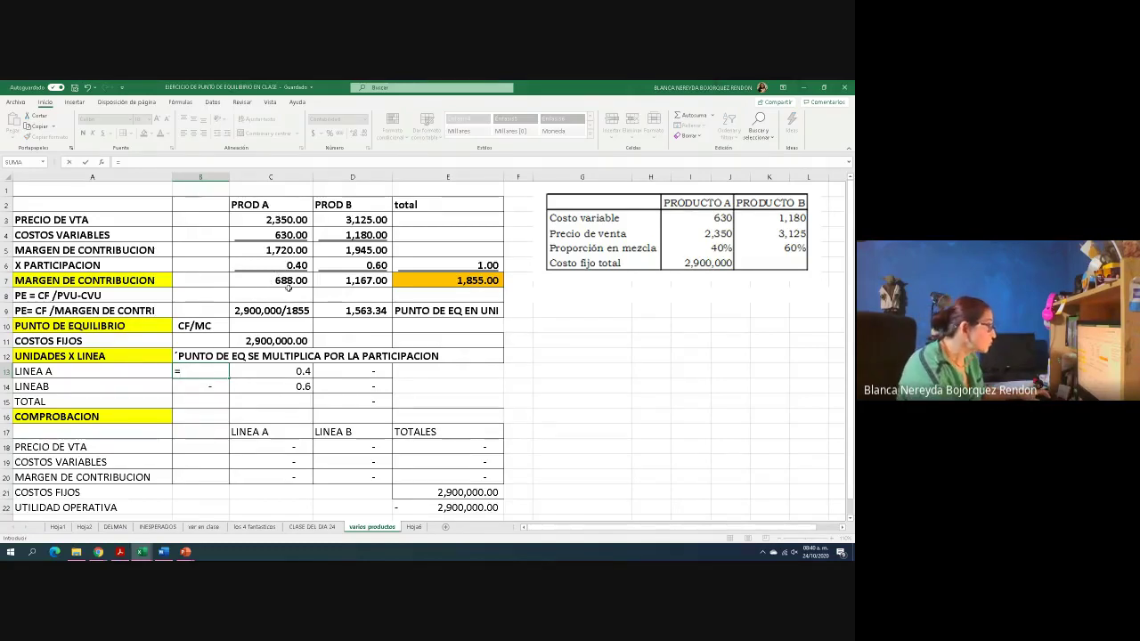
left_click(347, 311)
key("Return")
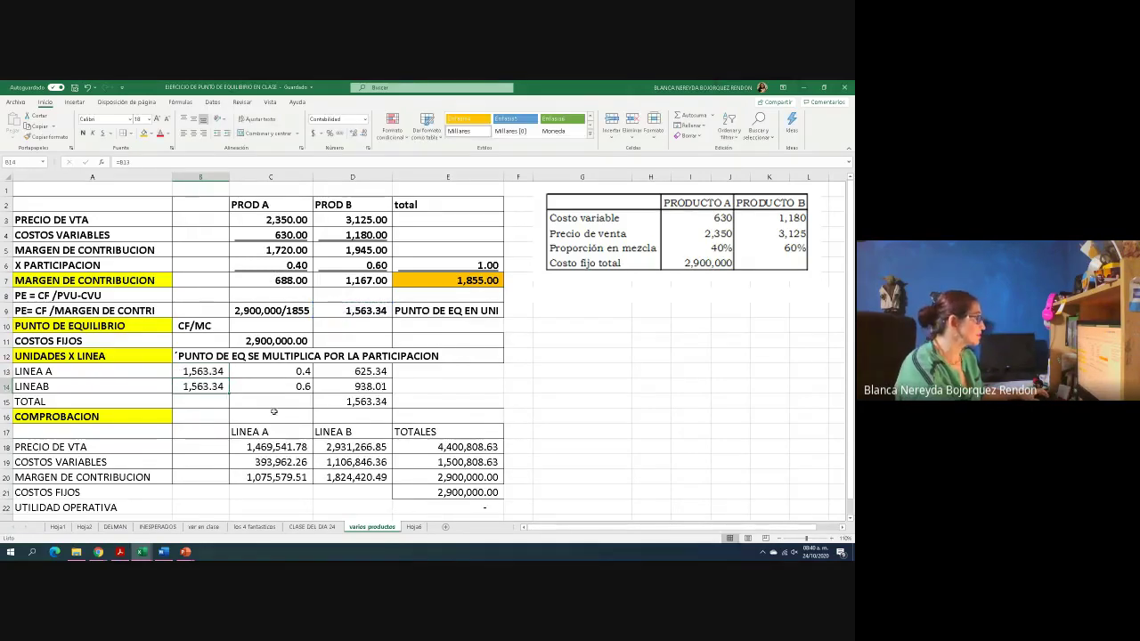
Clear the old formulas from the units-per-line results D13:D15 and the COMPROBACION block C18:E22
left_click_drag(333, 379, 352, 402)
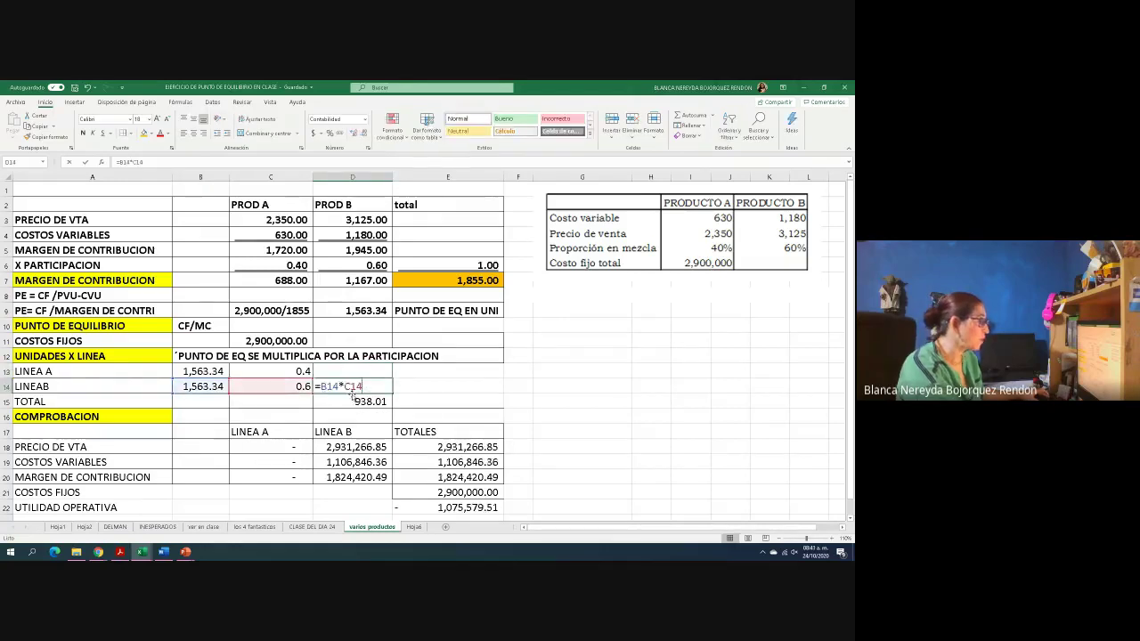
key("Delete")
left_click(327, 493)
left_click_drag(272, 448, 455, 511)
key("Delete")
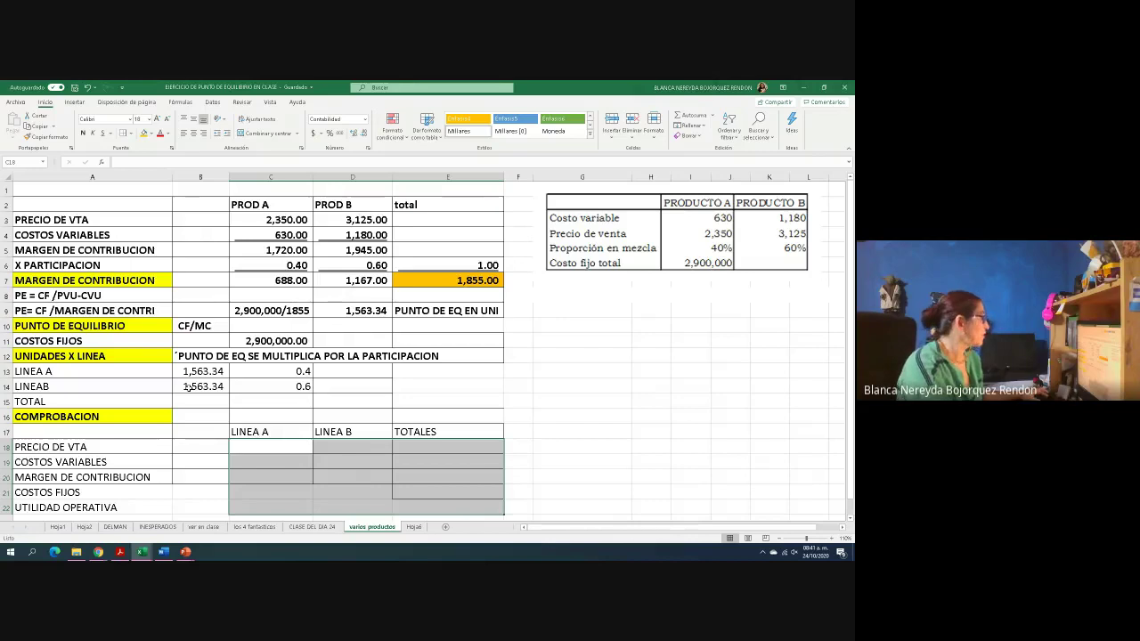
Calculate the line A units in D13 by multiplying the break-even point by its participation, =B13*C13
left_click(188, 377)
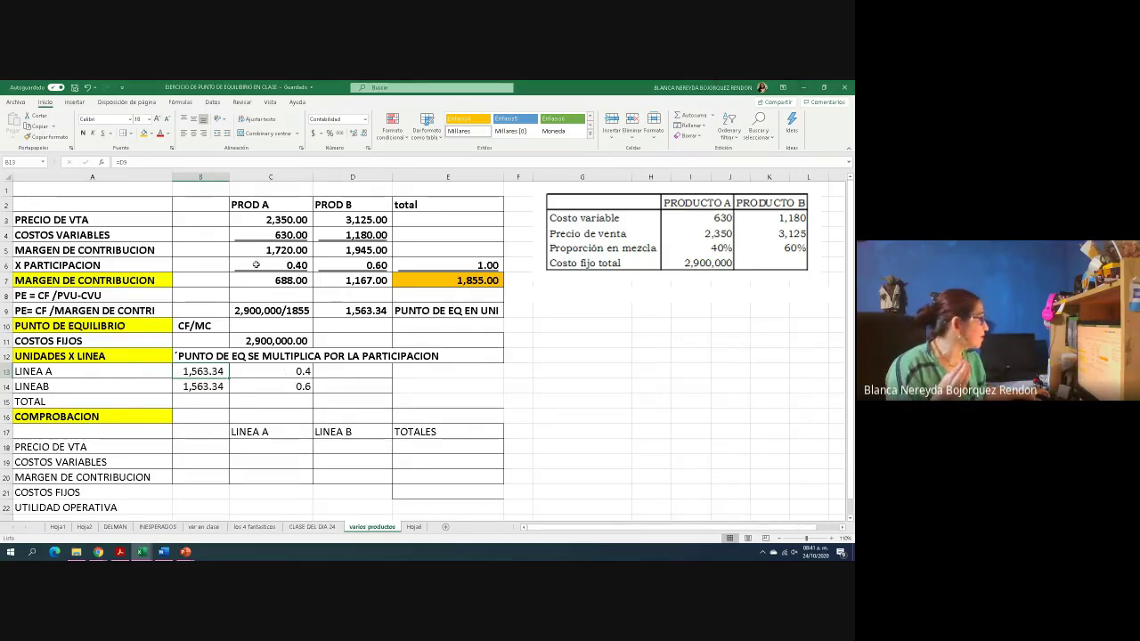
left_click(330, 379)
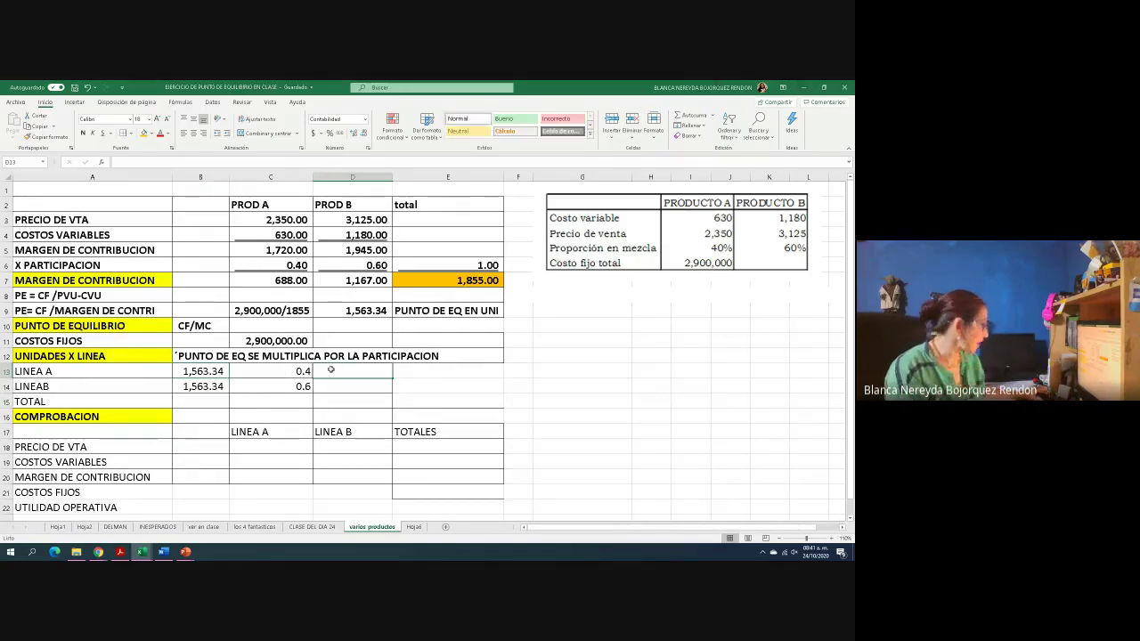
type("=")
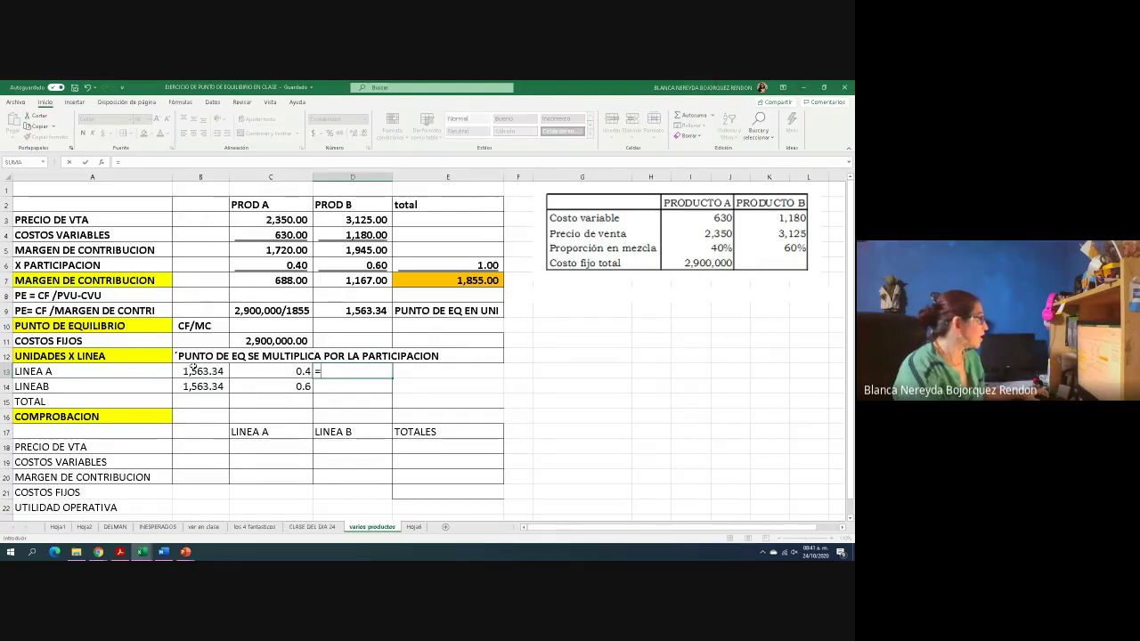
left_click(195, 369)
type("*")
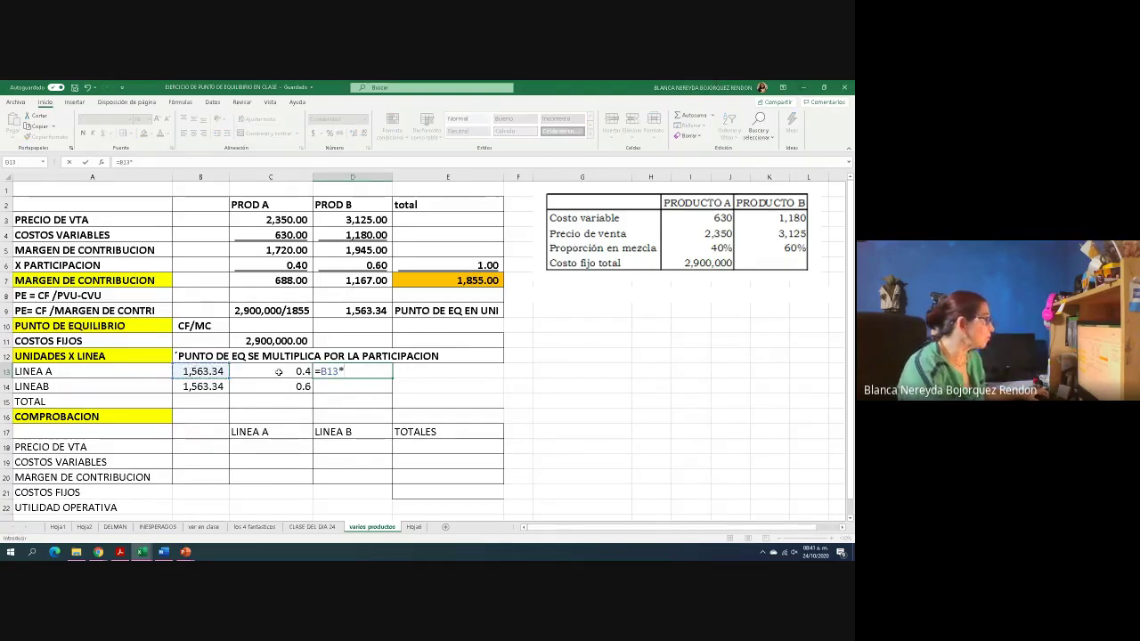
left_click(279, 372)
key("Return")
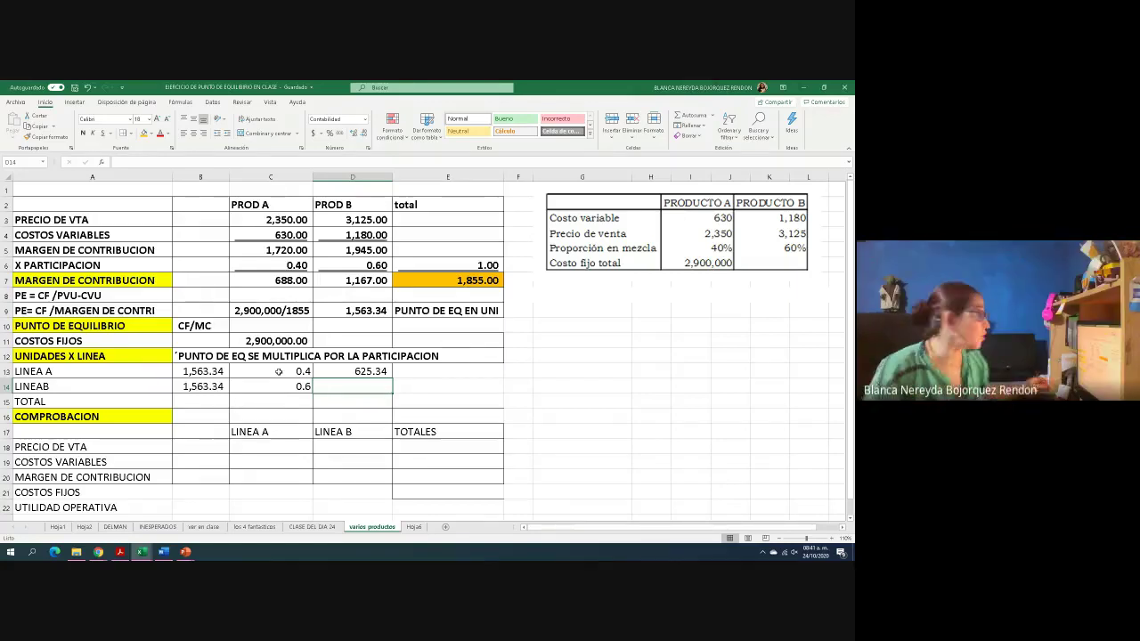
Label the line A result in E13 as UNIDADES DEL PROD A
left_click(430, 369)
type("UN")
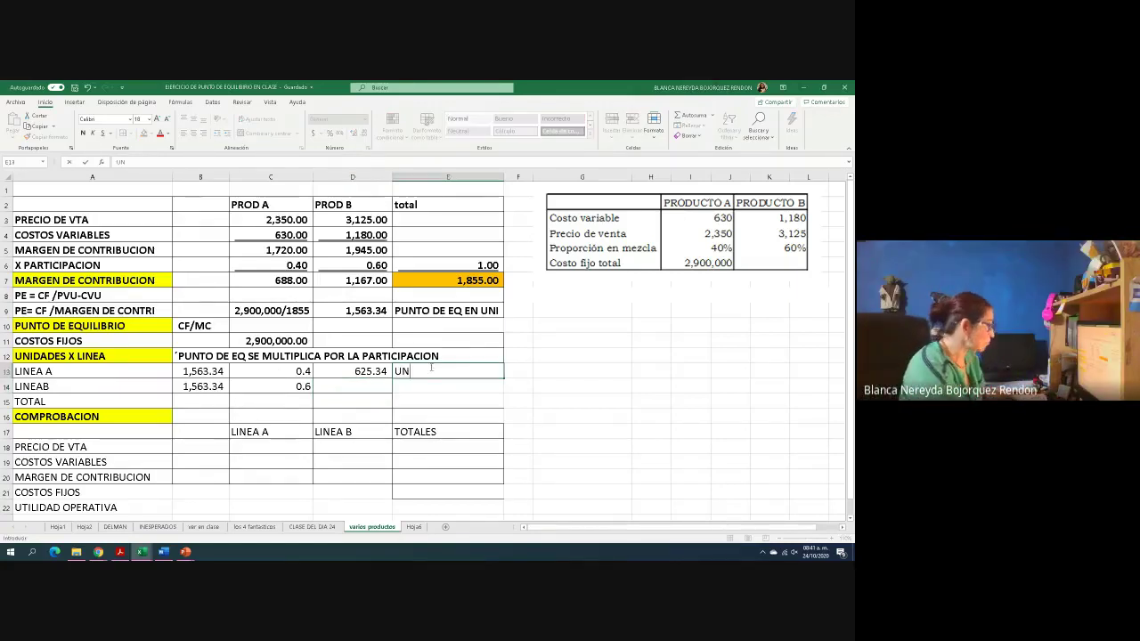
type("IDADES DEL PROD")
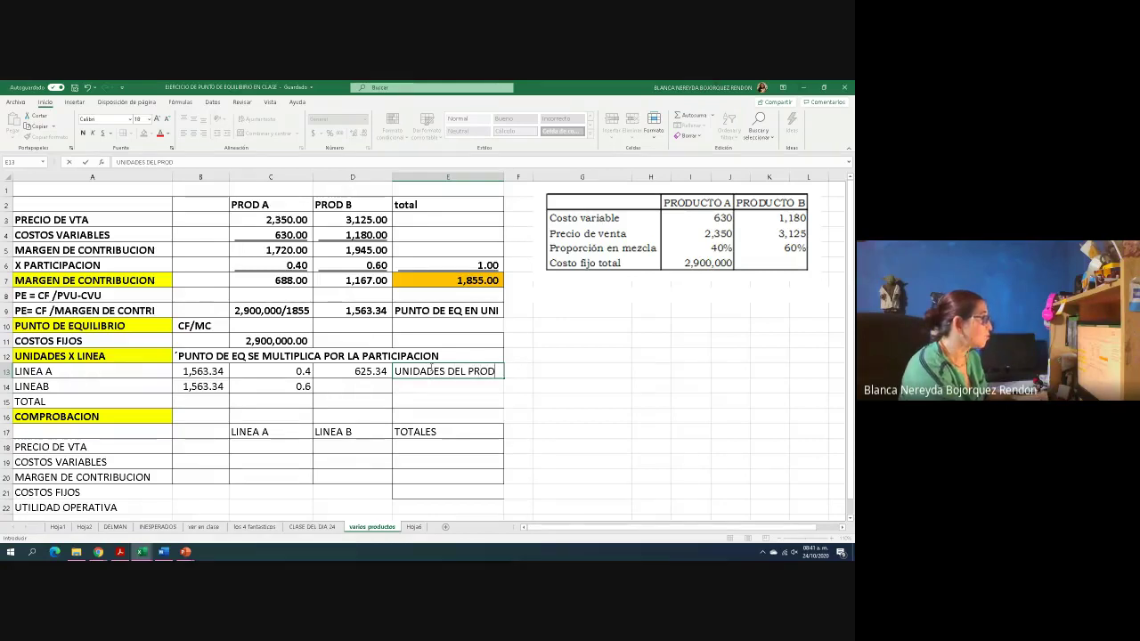
type(" A")
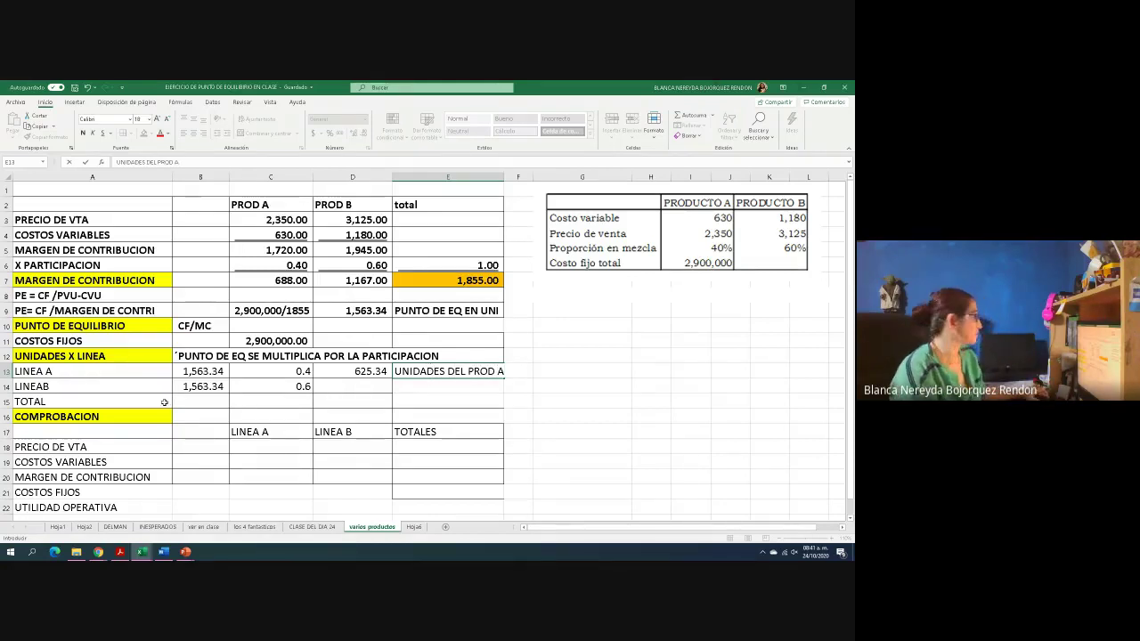
Fill the units formula from D13 down to D14 for line B
left_click(341, 385)
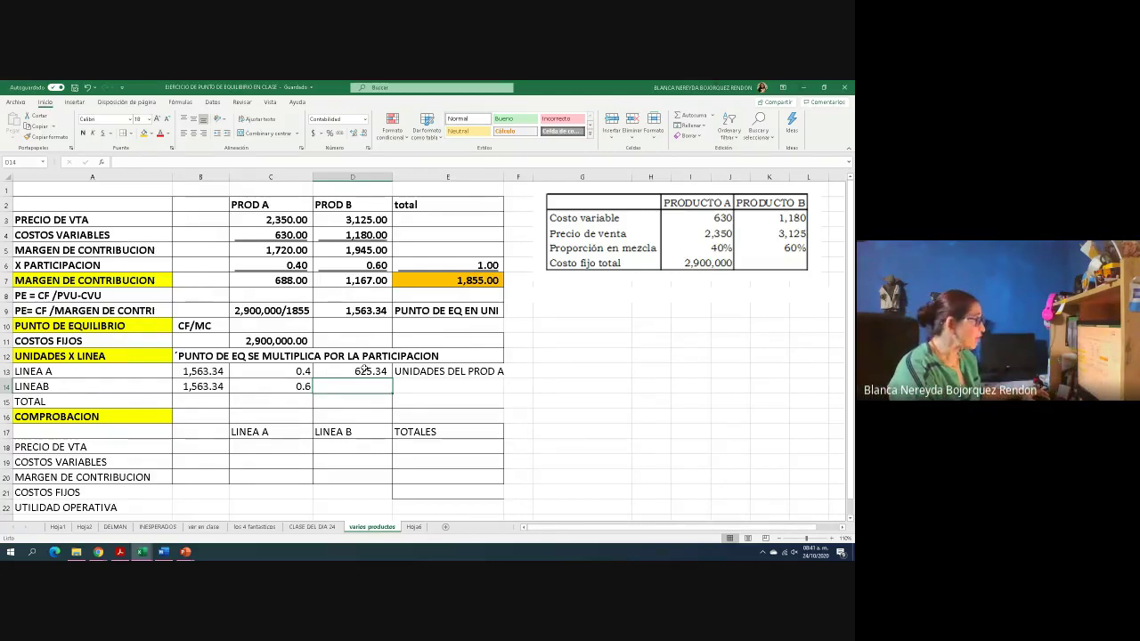
left_click(344, 375)
left_click_drag(392, 379, 394, 390)
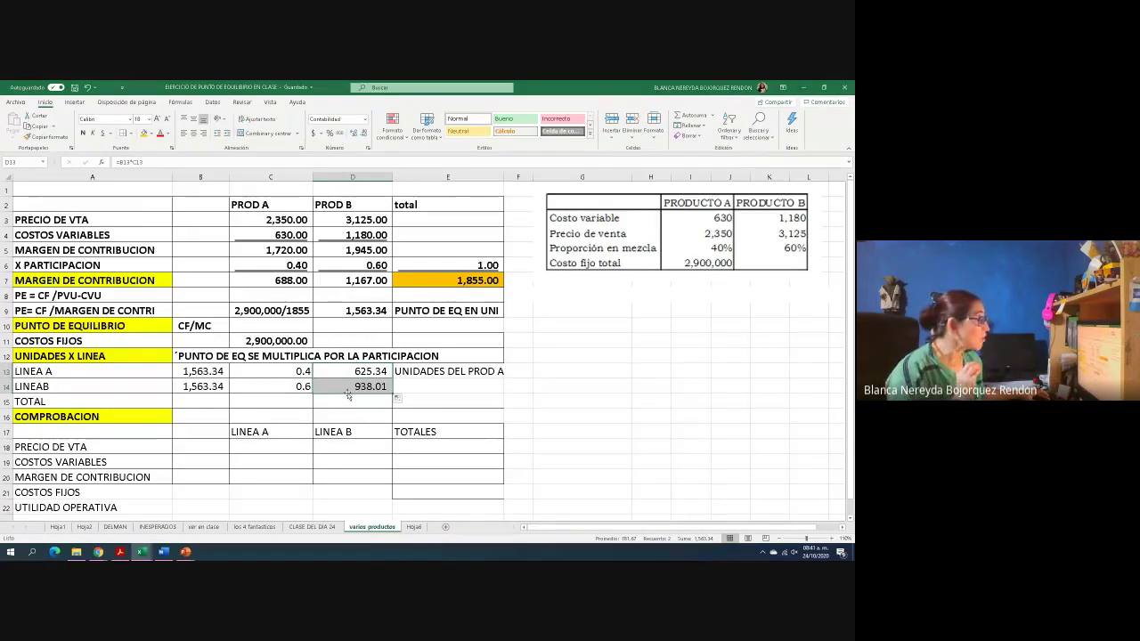
Total the units of both lines in D15 with an automatic sum of D13:D14
left_click(831, 539)
left_click(831, 539)
left_click(831, 539)
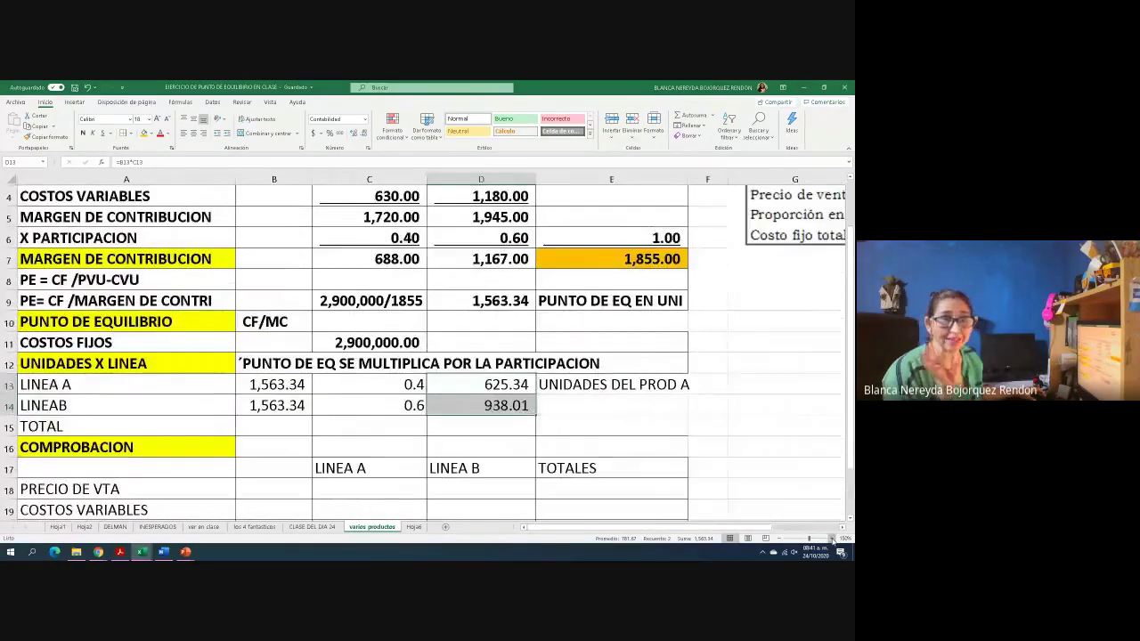
scroll(553, 327, "down", 1)
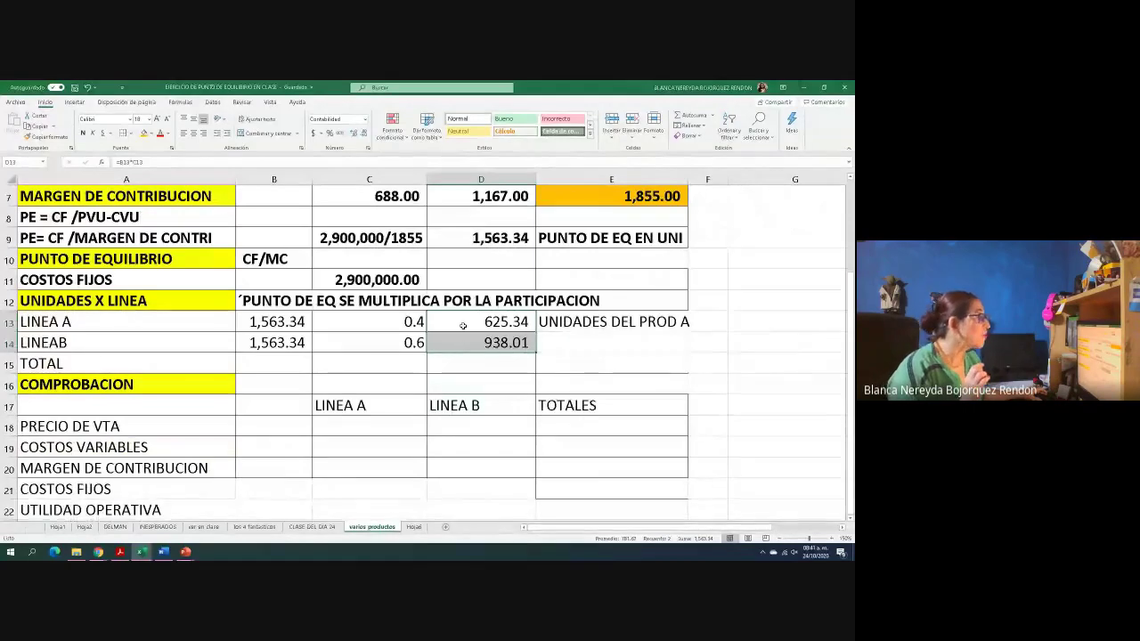
left_click_drag(464, 322, 464, 364)
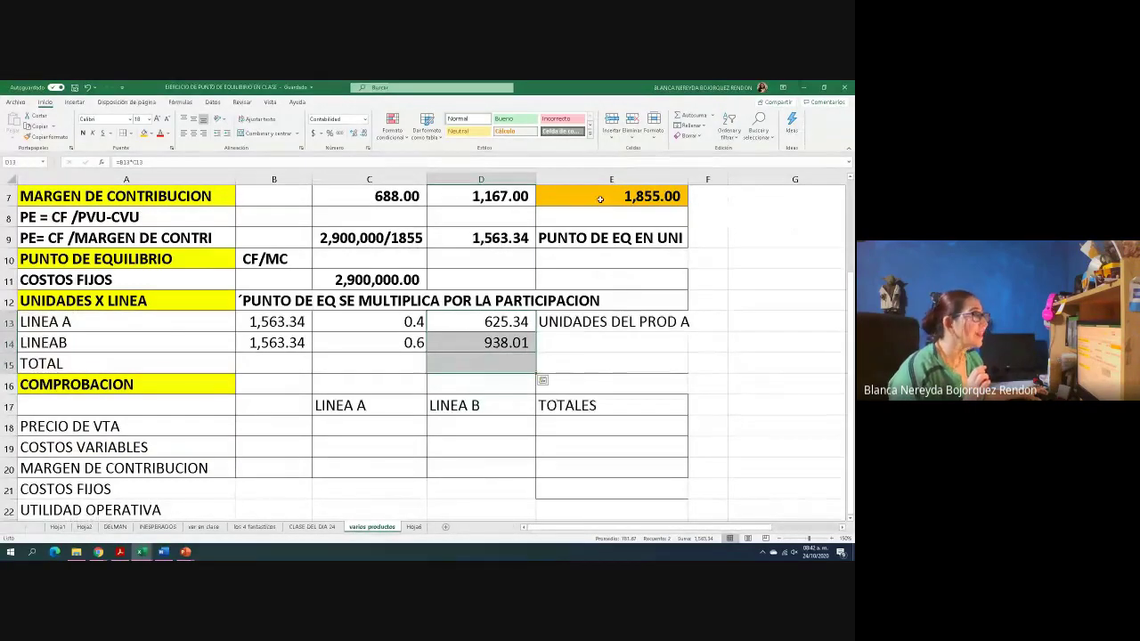
left_click(693, 117)
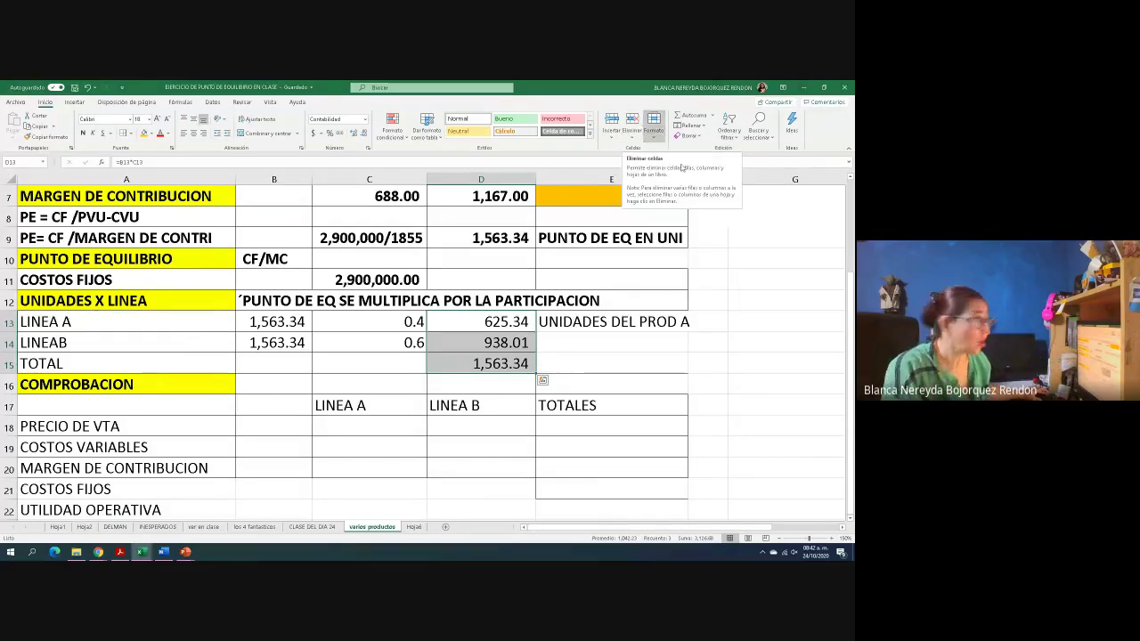
Label the line B result in E14 as UNIDADES DEL PROD B
left_click(579, 345)
type("UNIDADES DEPO")
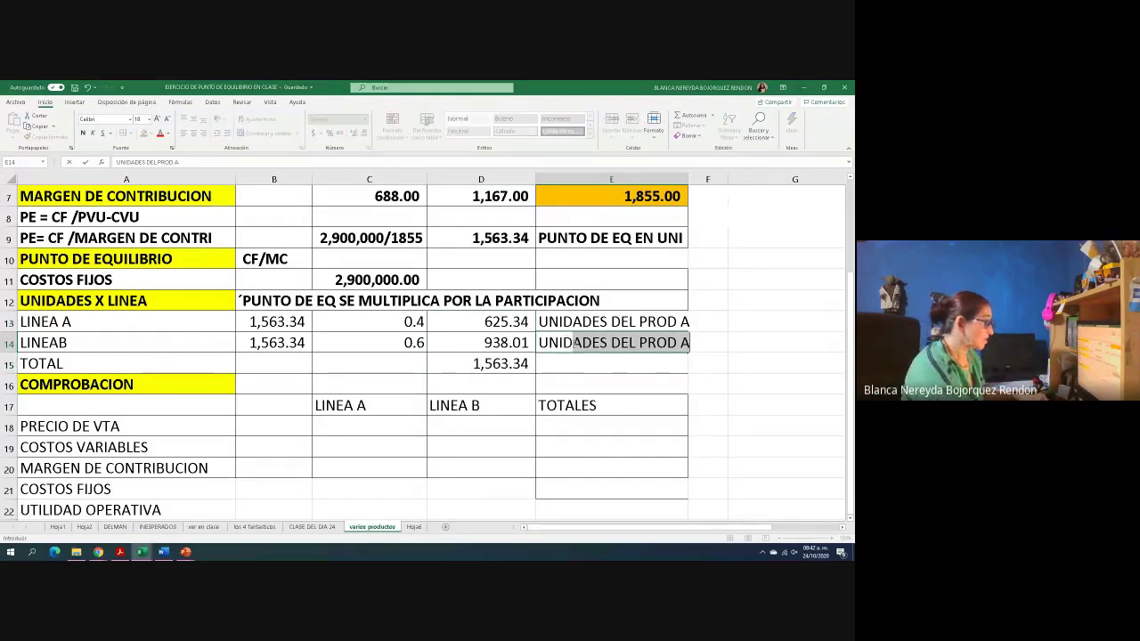
key("BackSpace")
key("BackSpace")
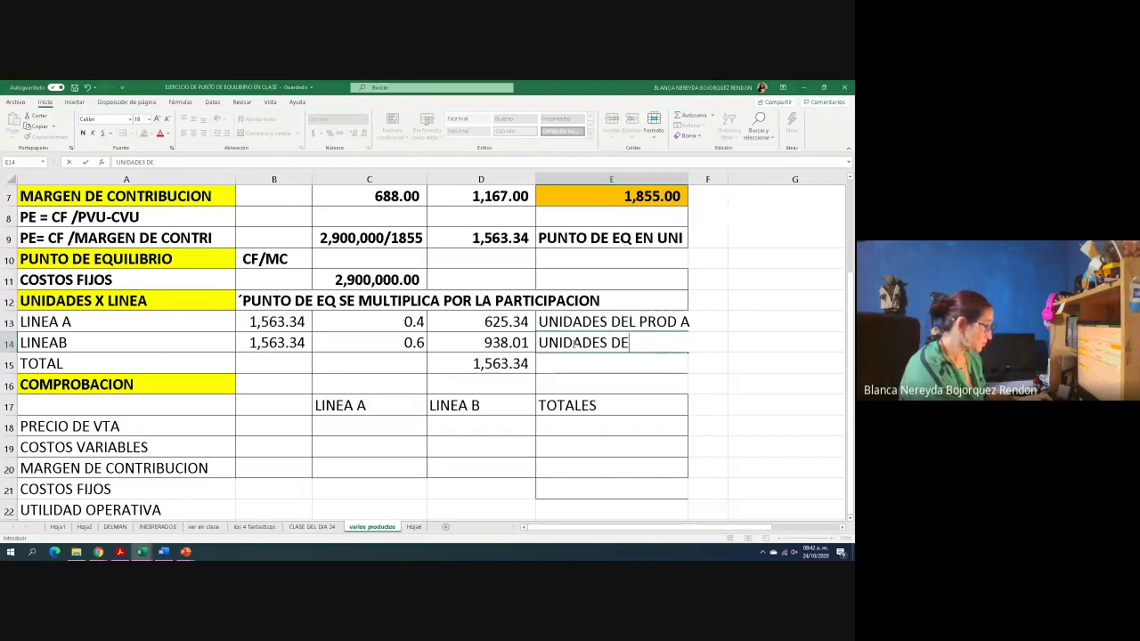
type("L PROD B")
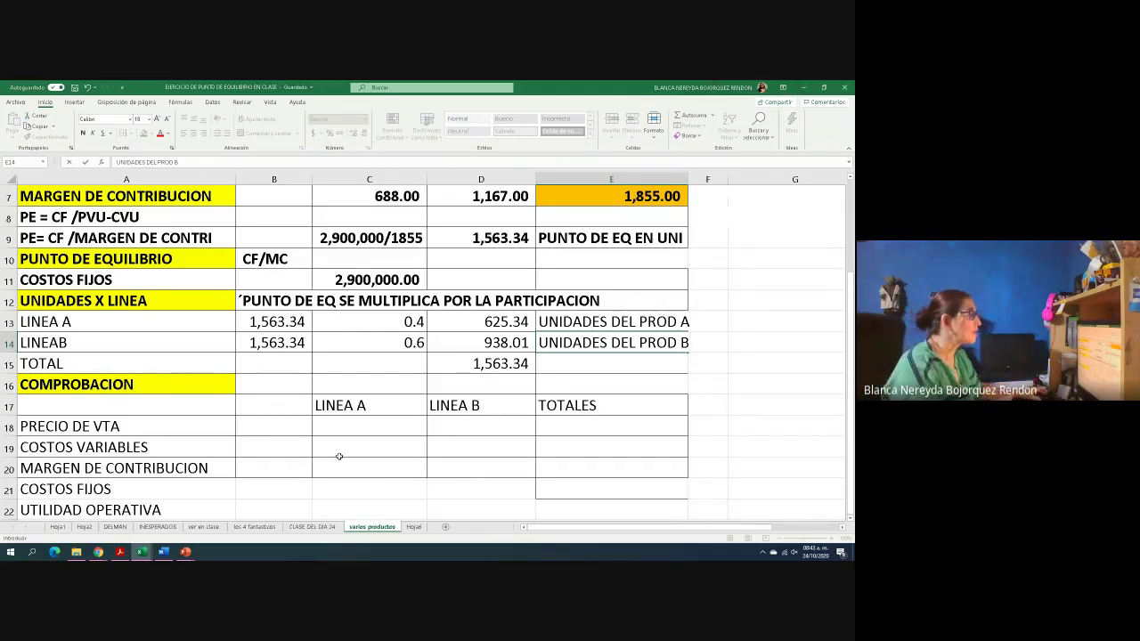
Write the line A sales calculation 625.34UX2350 as text in B18, beside PRECIO DE VTA in the COMPROBACION block
left_click(332, 428)
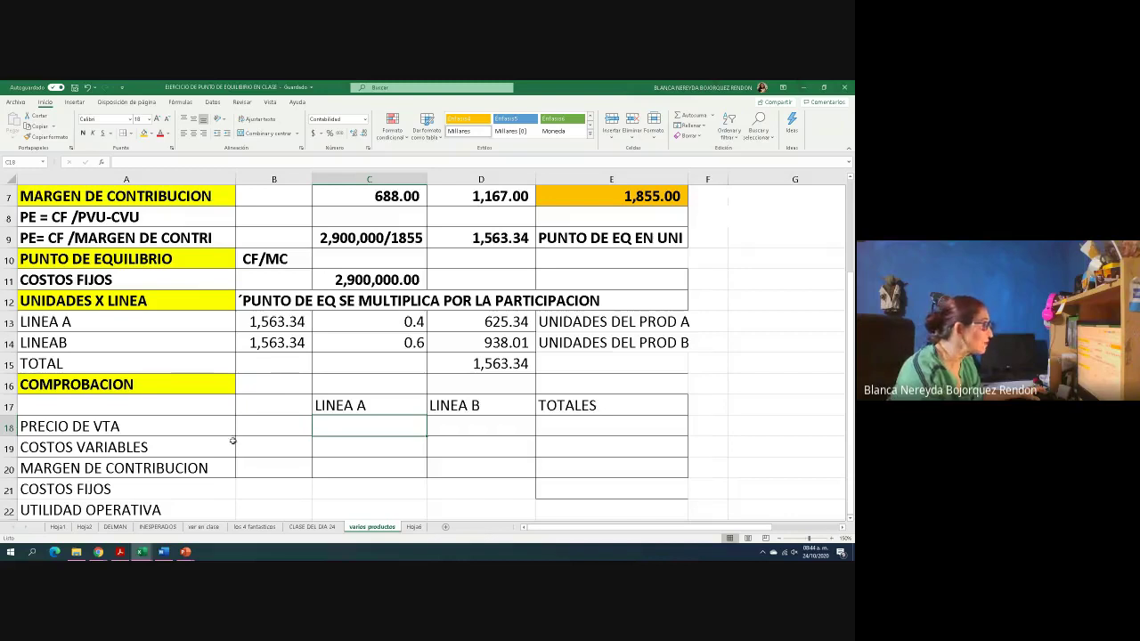
scroll(349, 360, "up", 1)
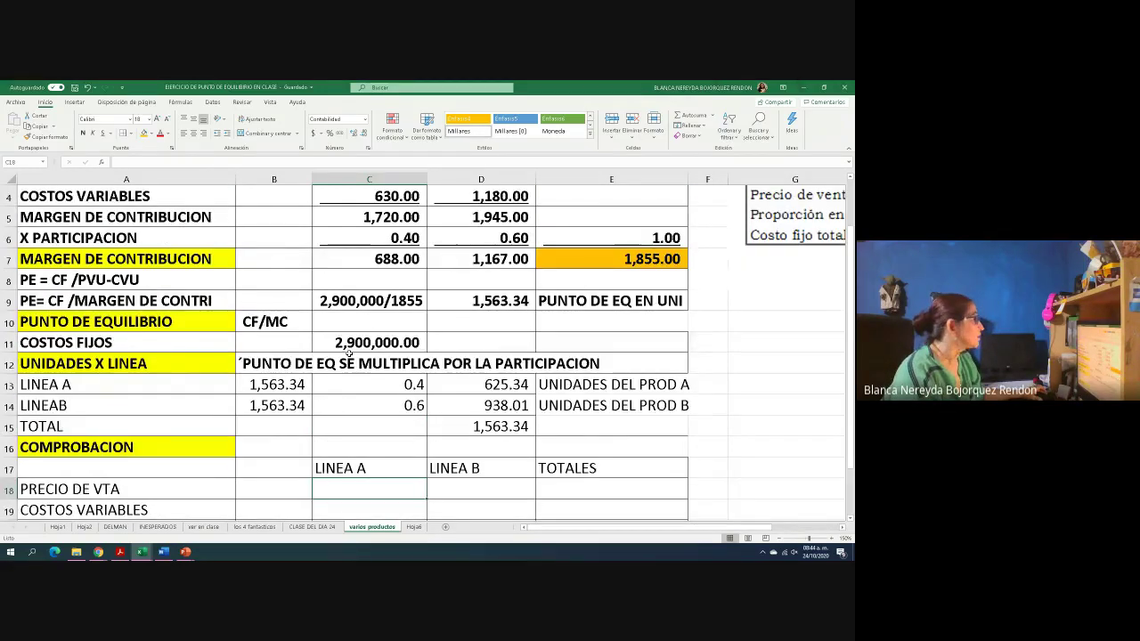
scroll(151, 258, "up", 1)
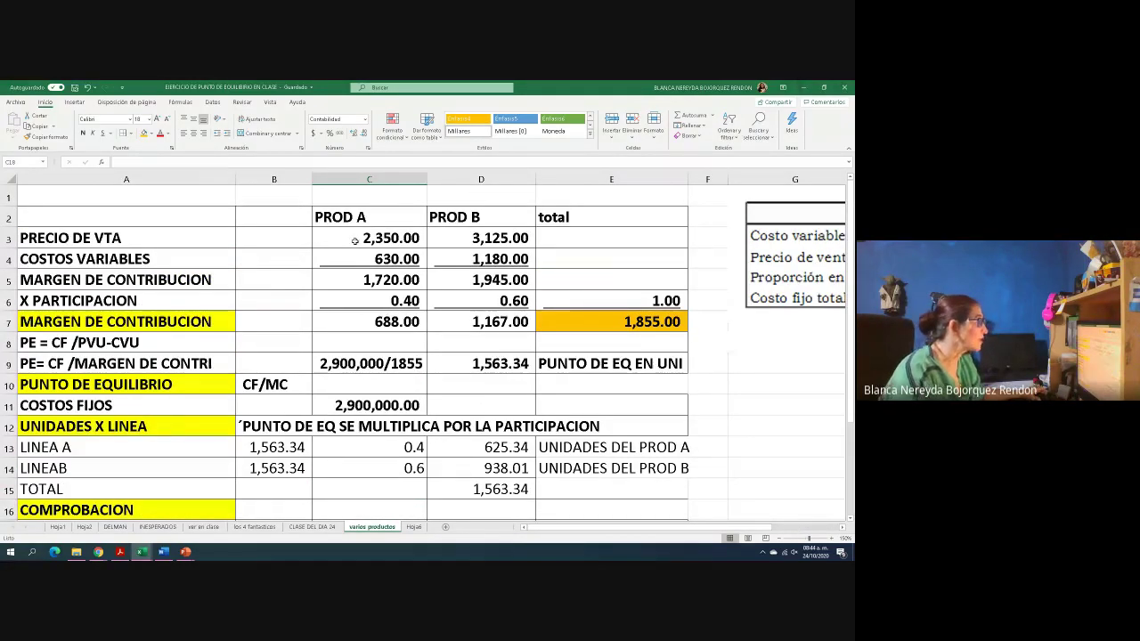
scroll(343, 348, "down", 3)
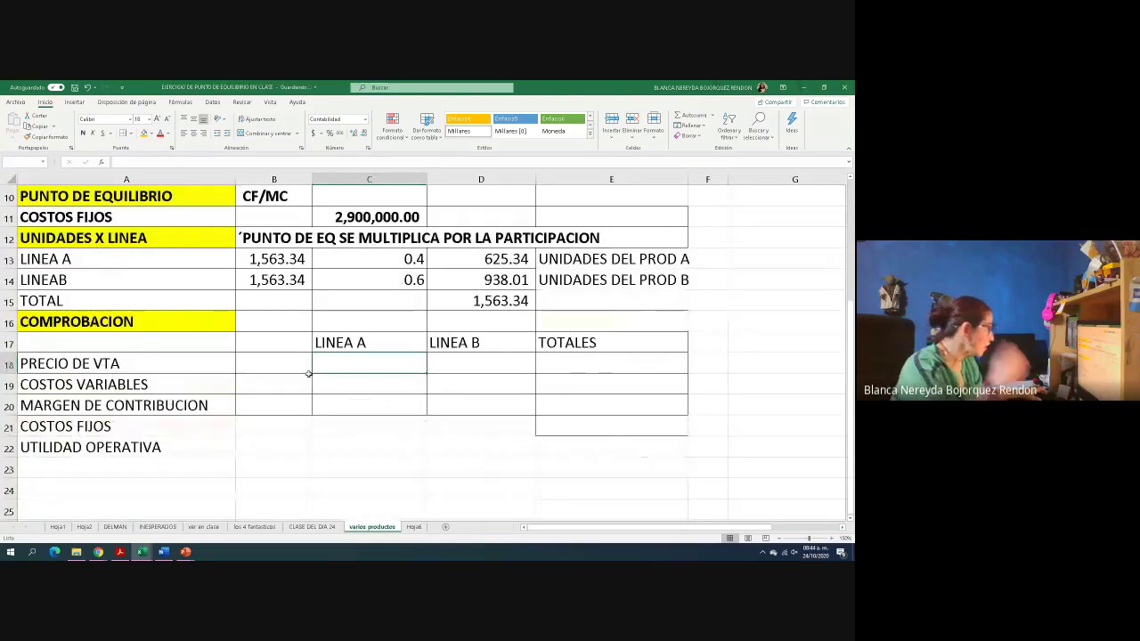
left_click(266, 361)
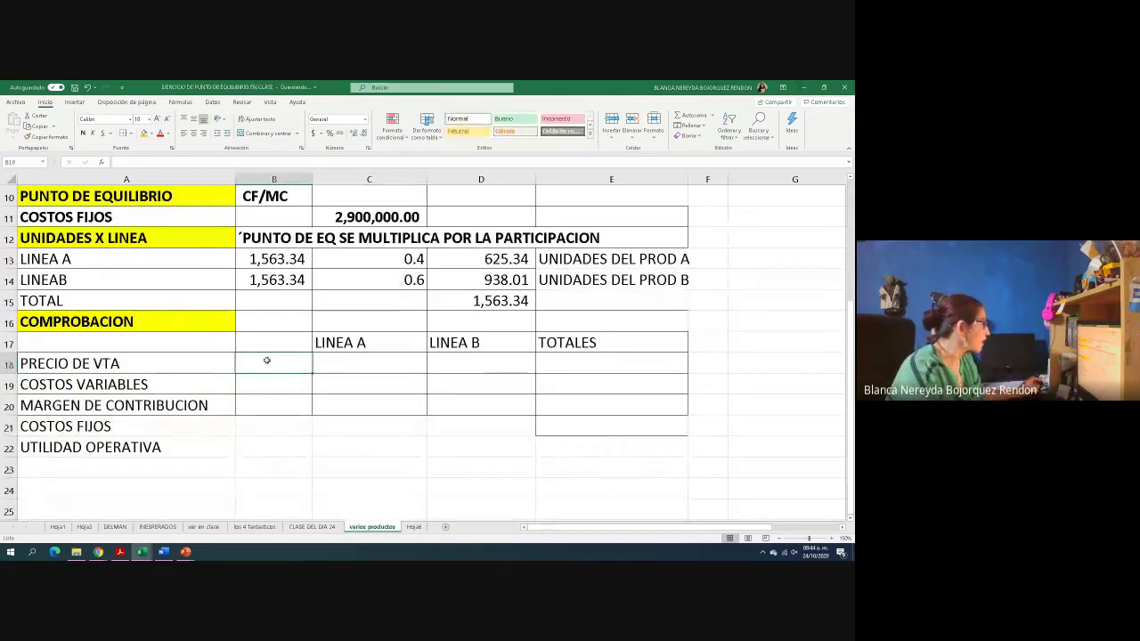
scroll(266, 360, "up", 1)
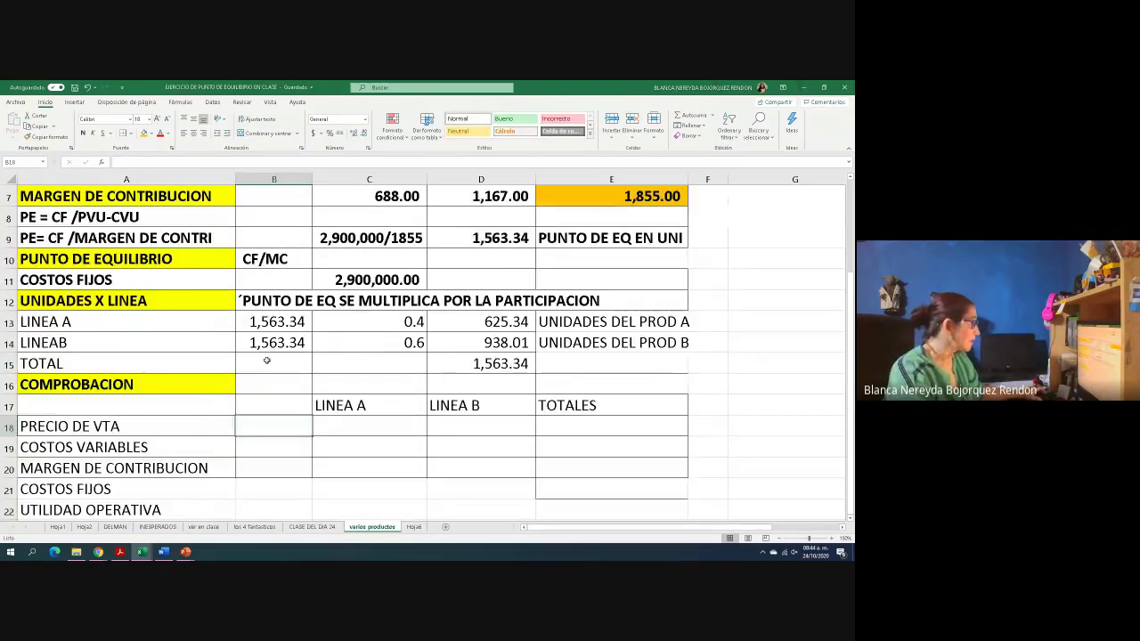
type("62")
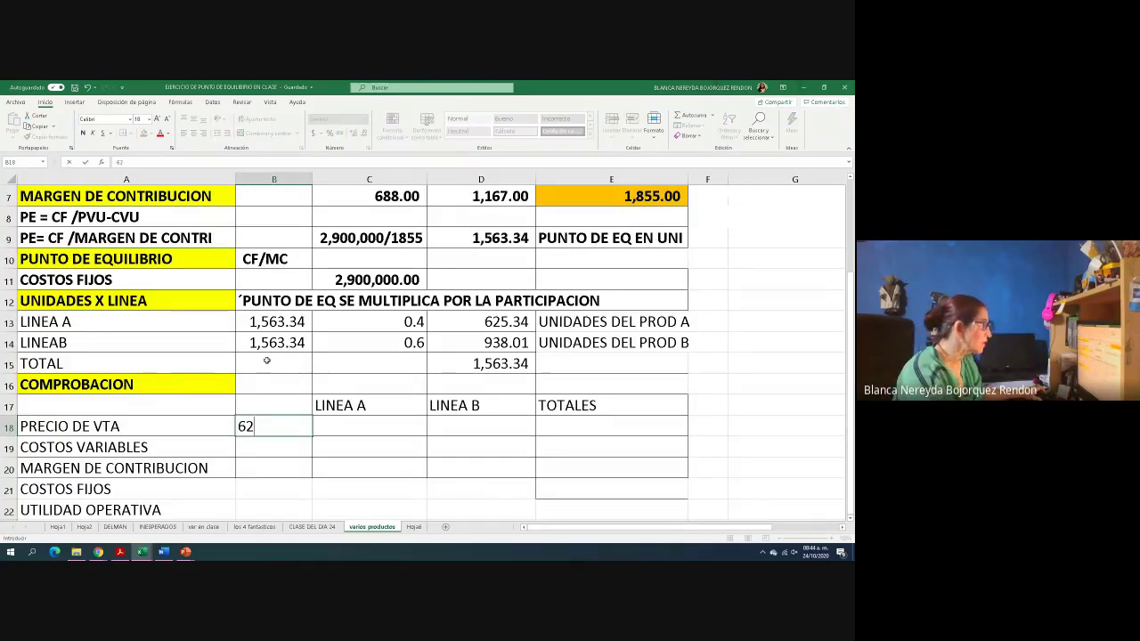
type("5.34")
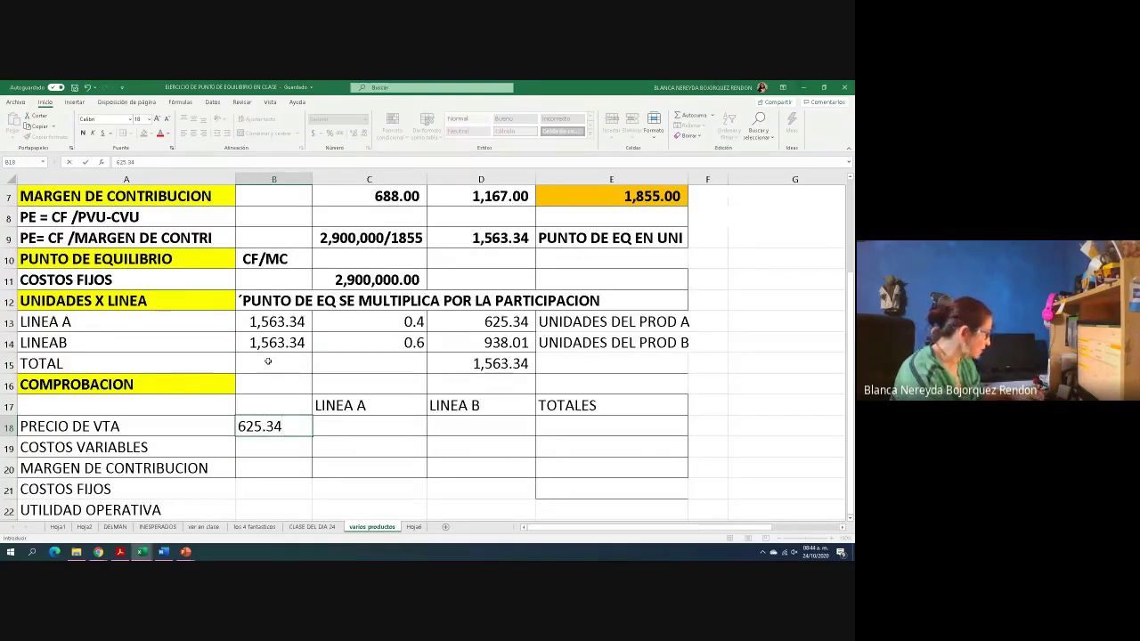
type("UX")
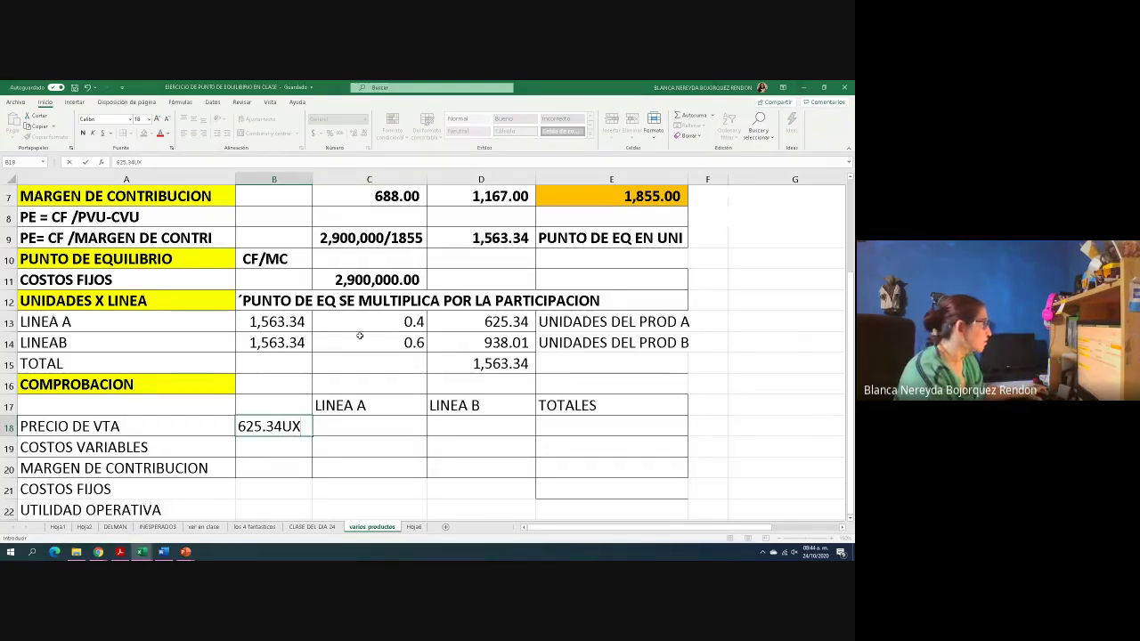
scroll(359, 363, "up", 1)
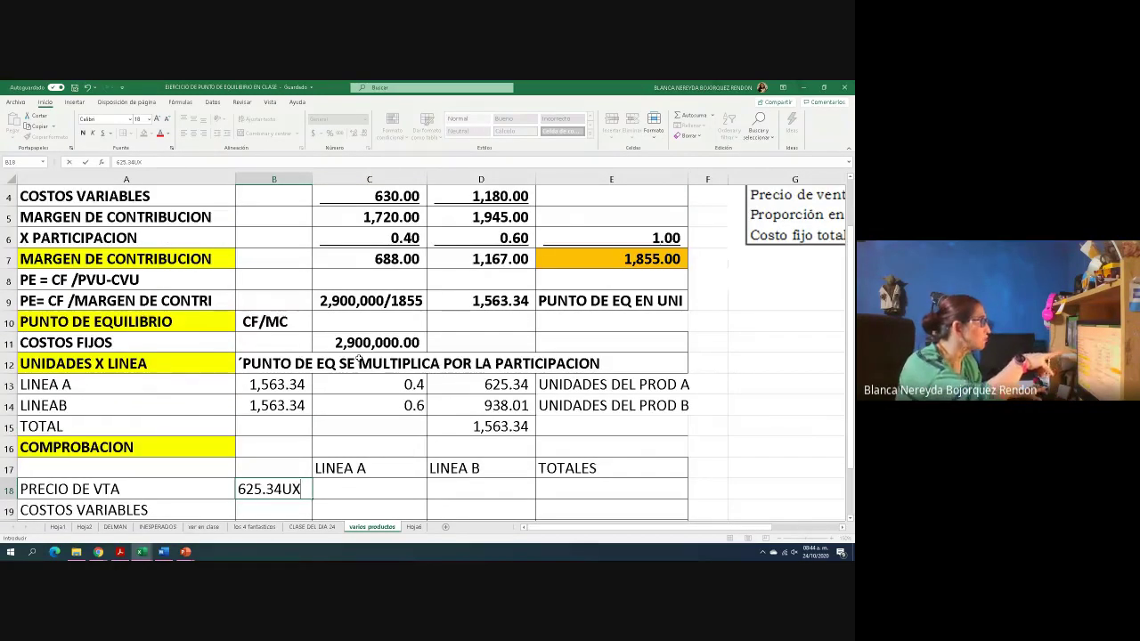
scroll(359, 363, "up", 1)
scroll(359, 362, "down", 2)
type("2350")
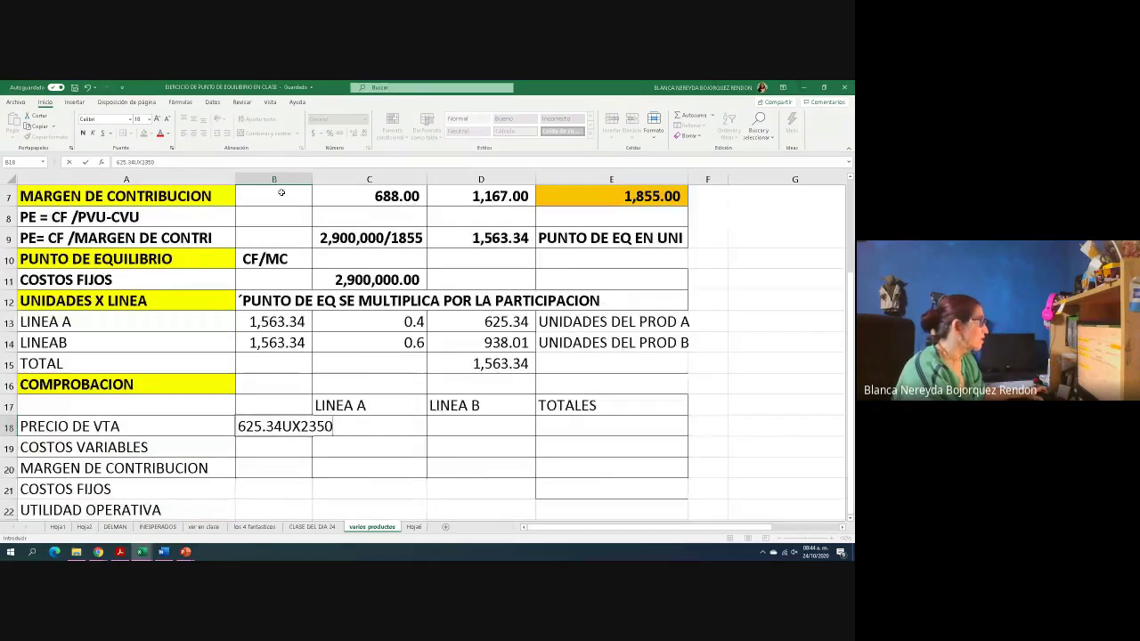
left_click(325, 237)
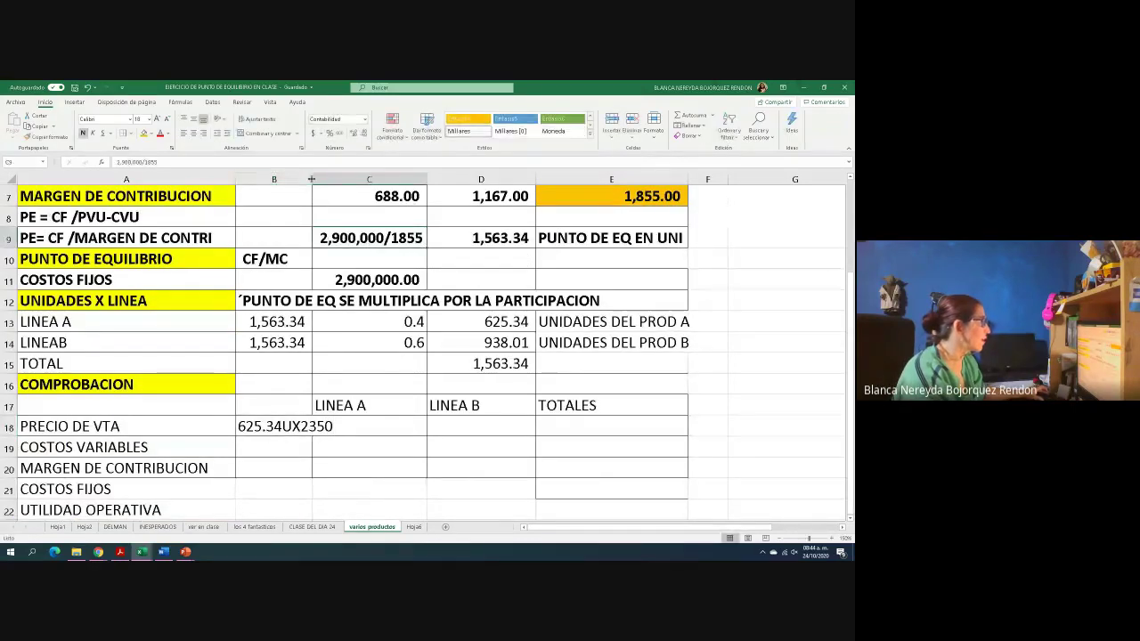
Widen column B and add a dollar sign before the price in B18 so it reads 625.34UX $2350
left_click_drag(312, 179, 433, 179)
left_click(243, 418)
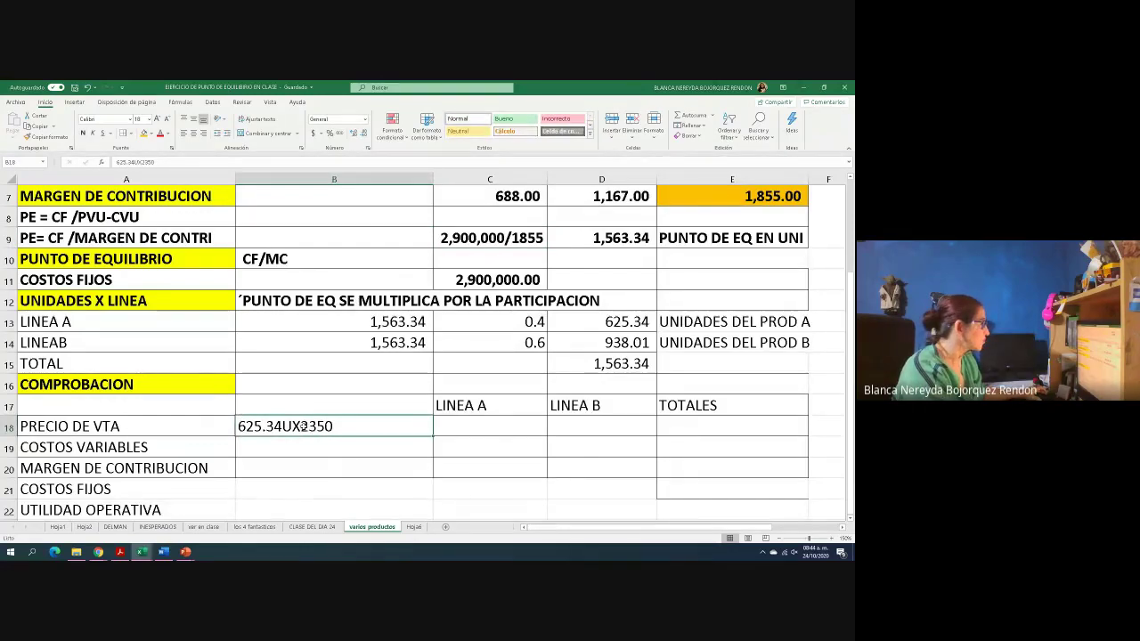
left_click(142, 162)
type("$")
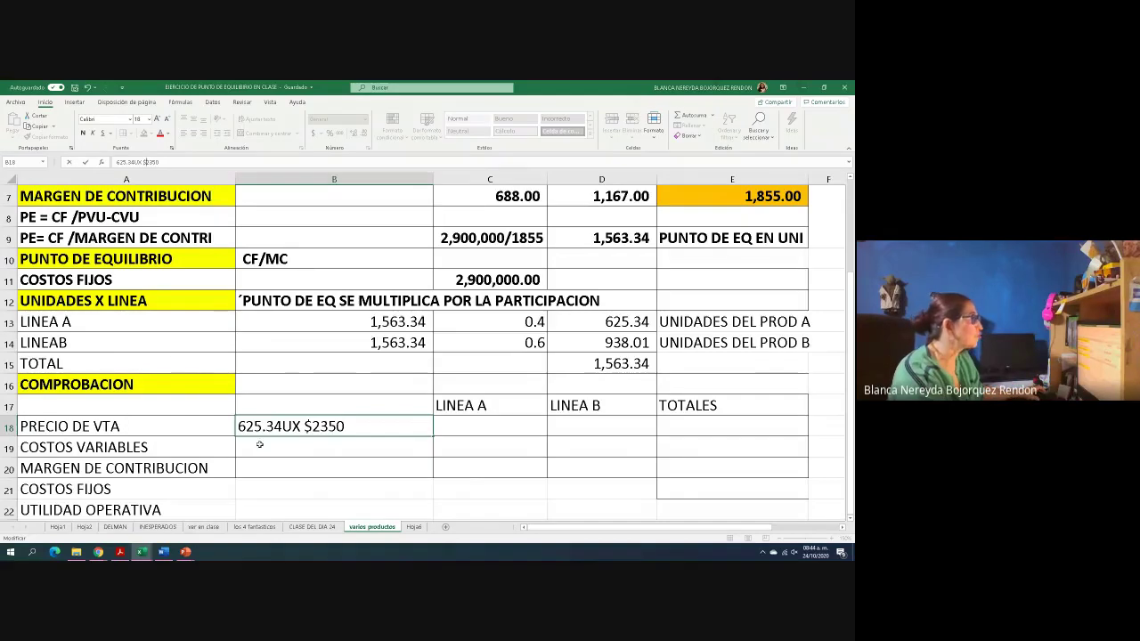
Calculate line A sales in C18 as units D13 times price C3, and apply the currency format to the cell
left_click(492, 427)
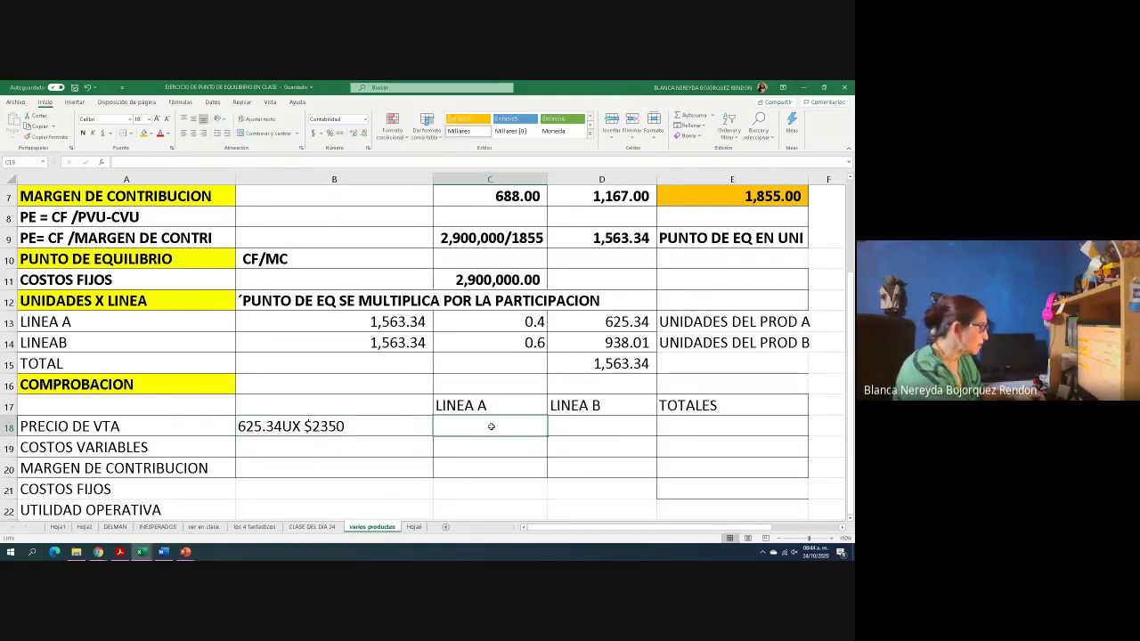
type("=")
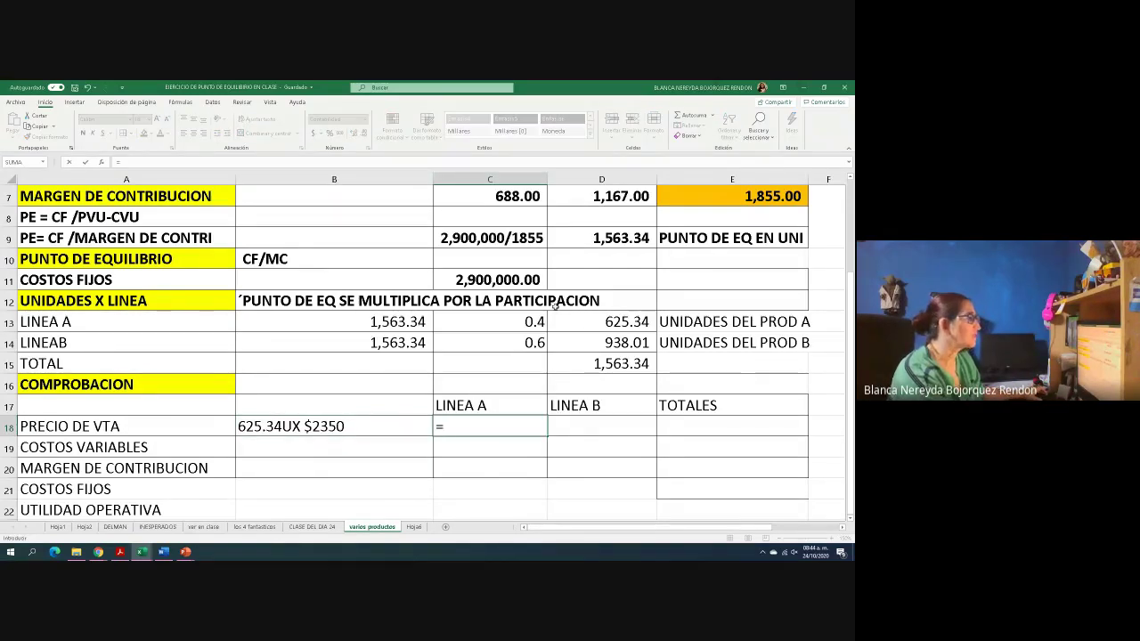
left_click(602, 321)
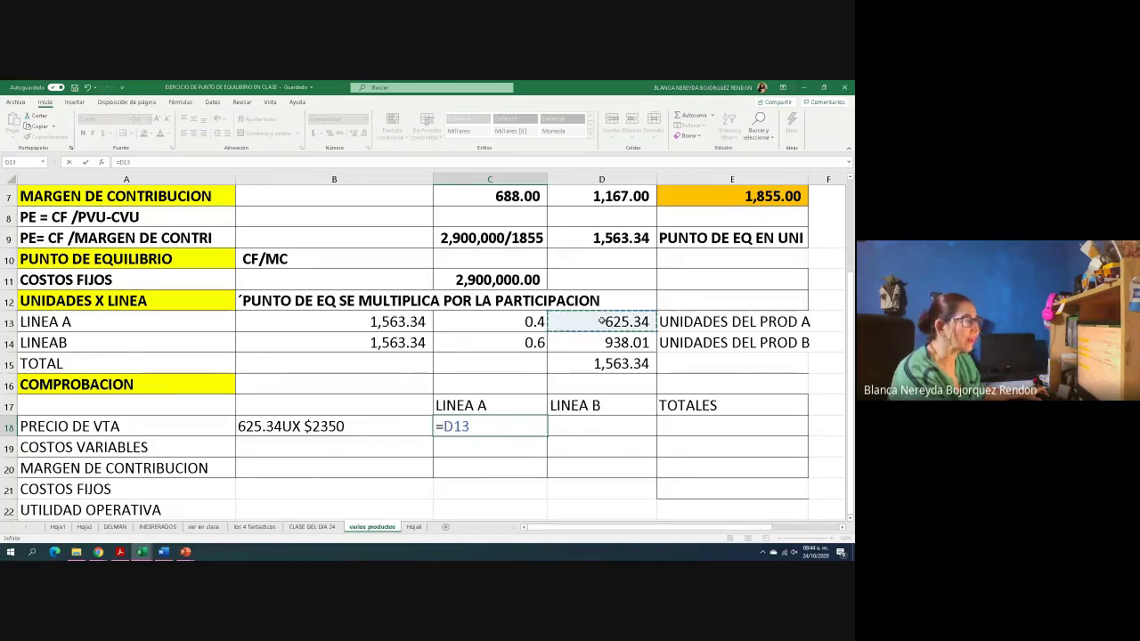
type("*")
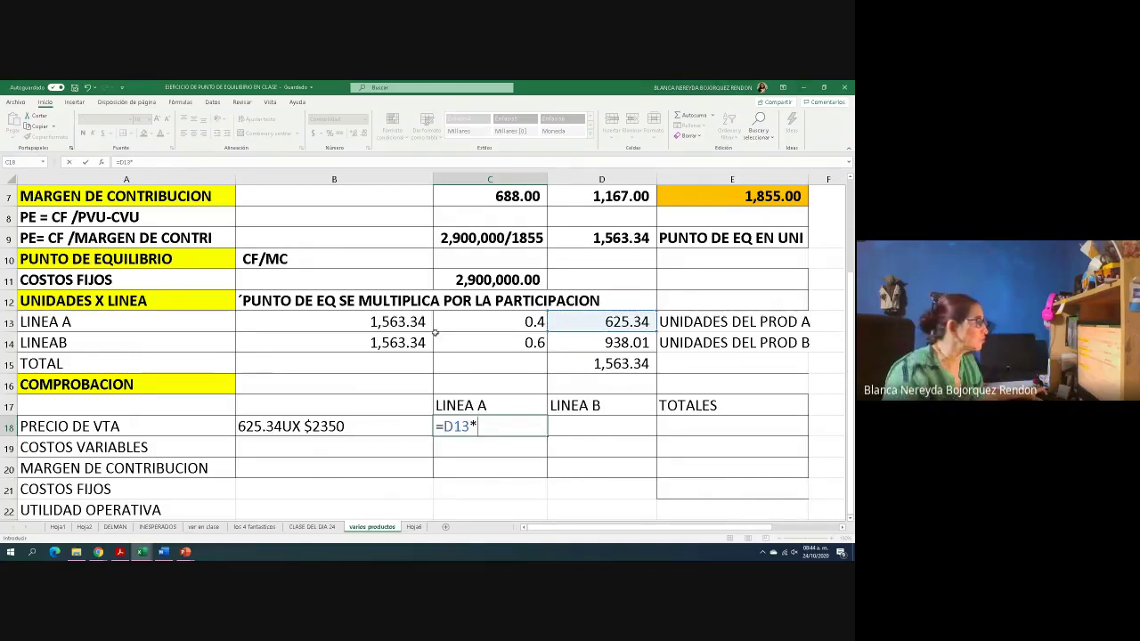
scroll(320, 329, "up", 1)
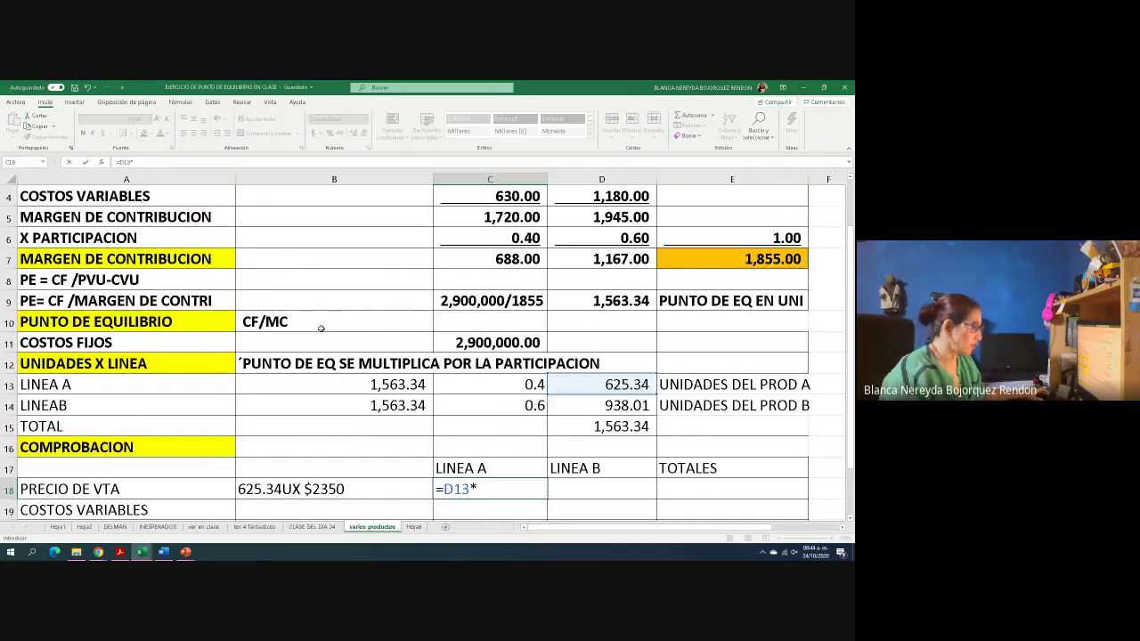
scroll(320, 329, "up", 1)
left_click(496, 217)
key("Return")
scroll(463, 357, "down", 2)
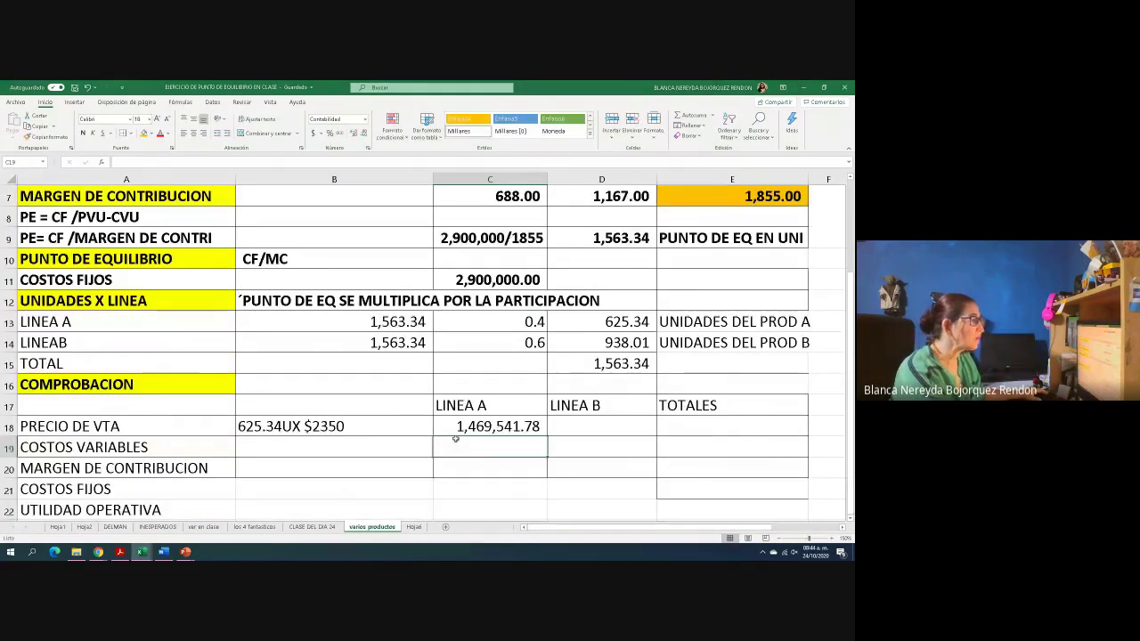
left_click(448, 428)
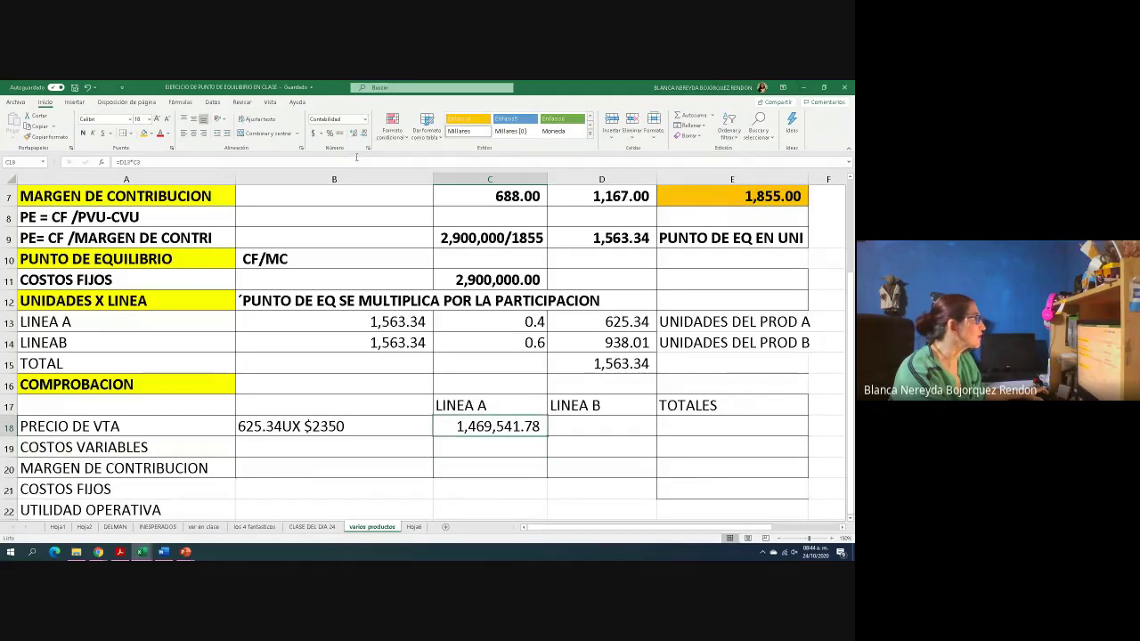
left_click(313, 133)
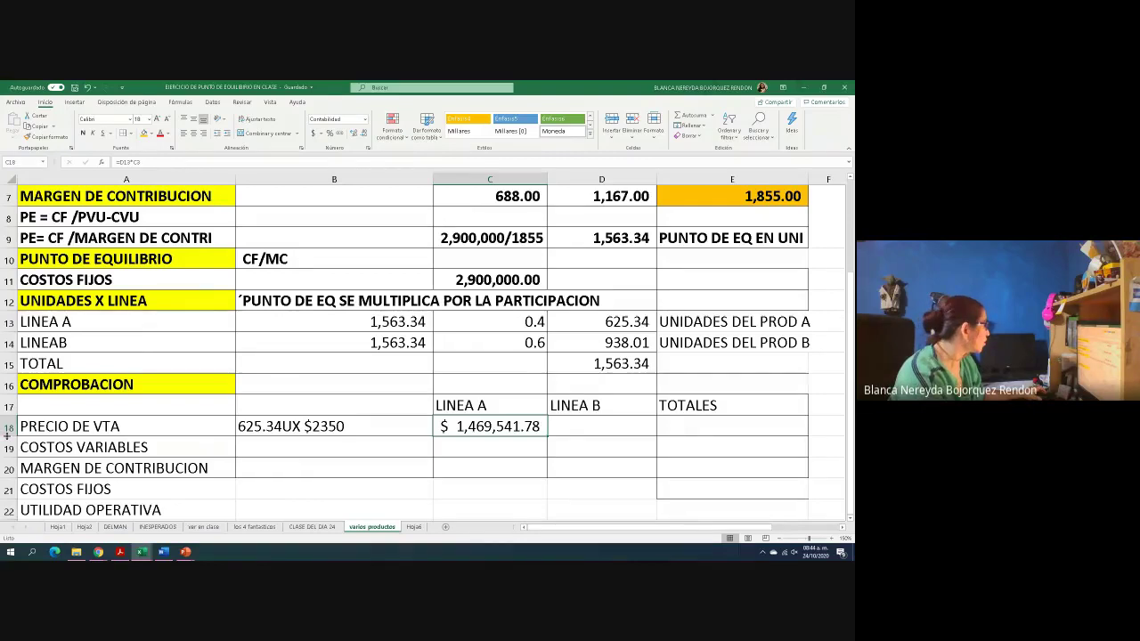
Increase the height of row 18, PRECIO DE VTA, to about double
left_click(341, 435)
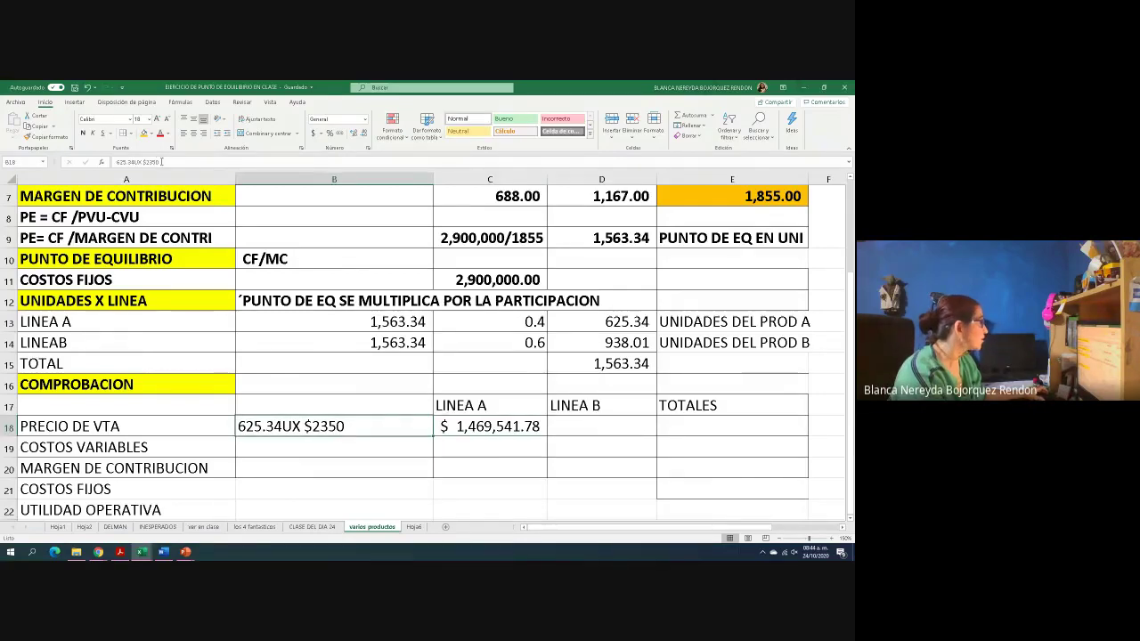
key("Return")
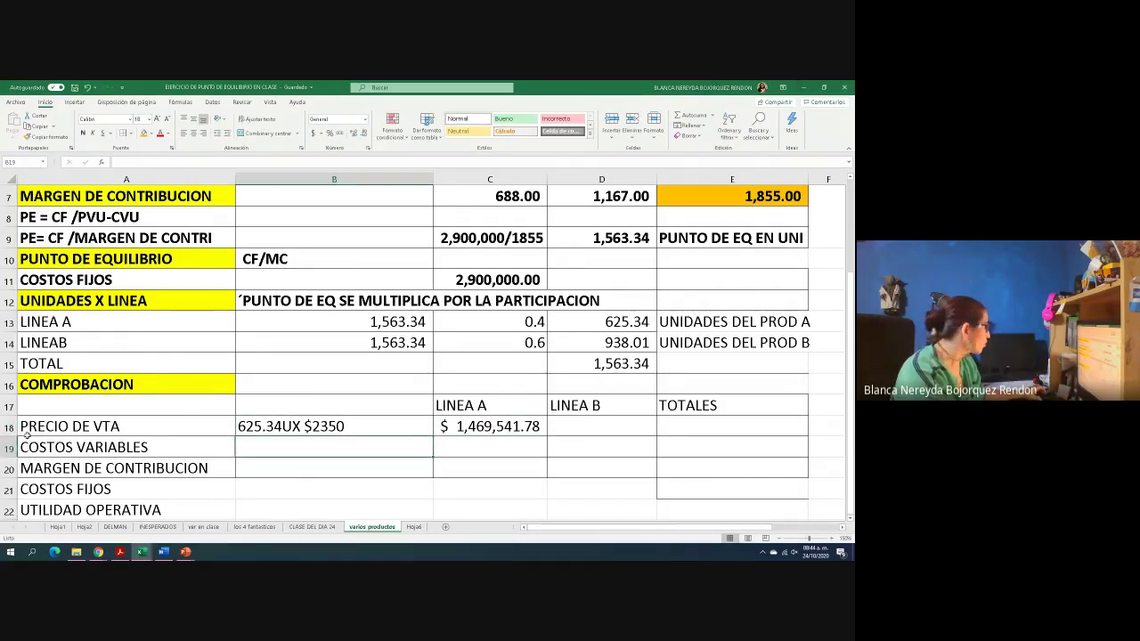
left_click_drag(15, 437, 15, 459)
left_click(257, 450)
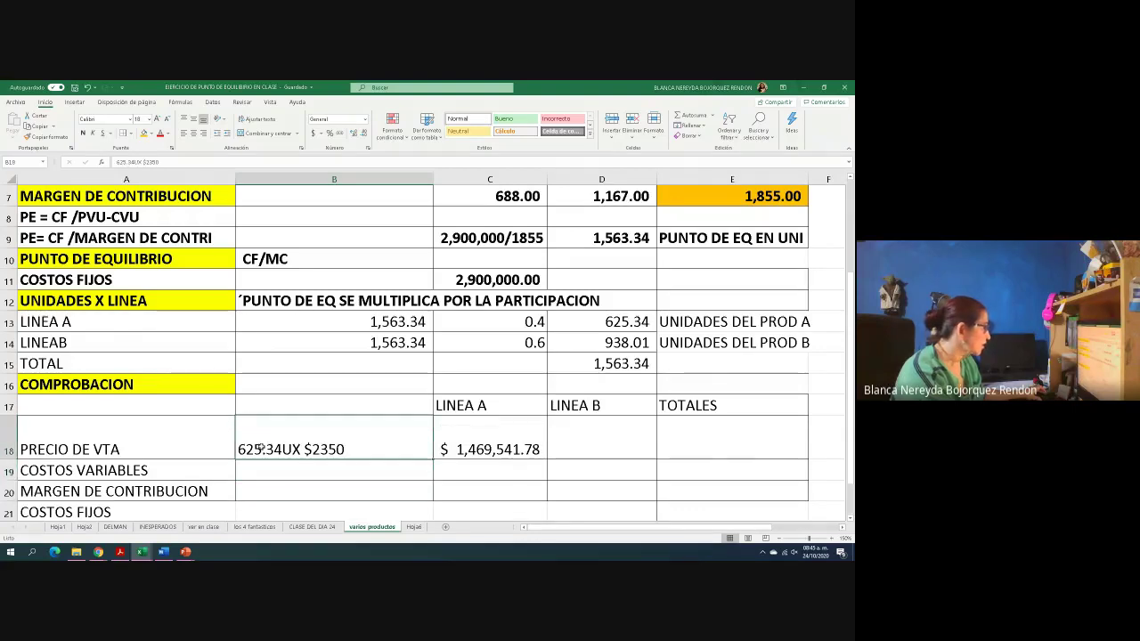
left_click(164, 162)
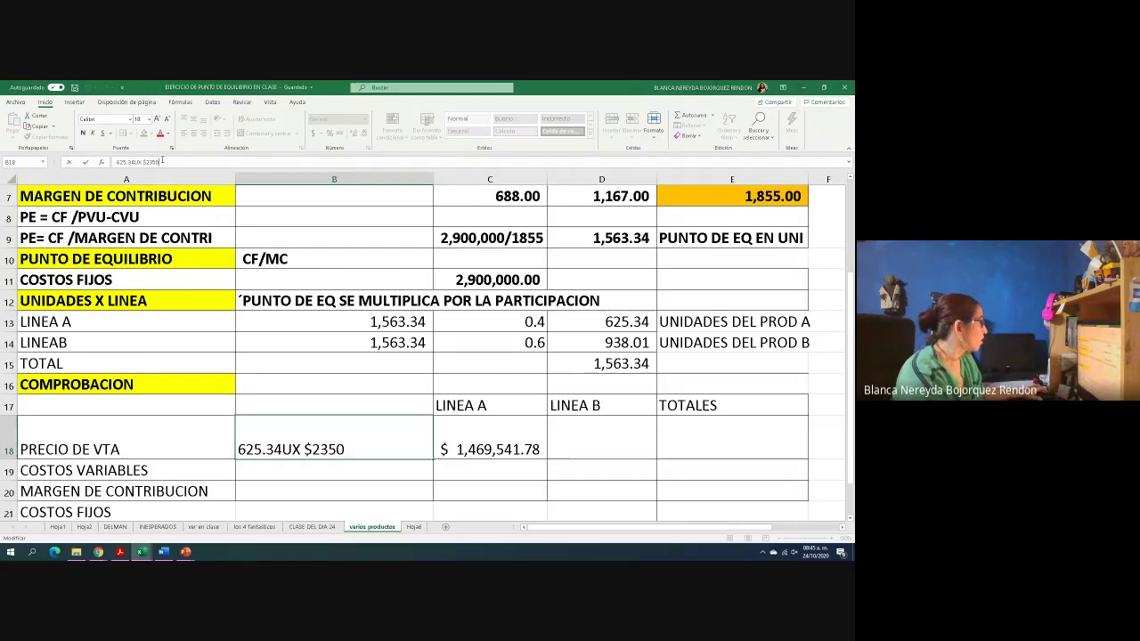
key("Return")
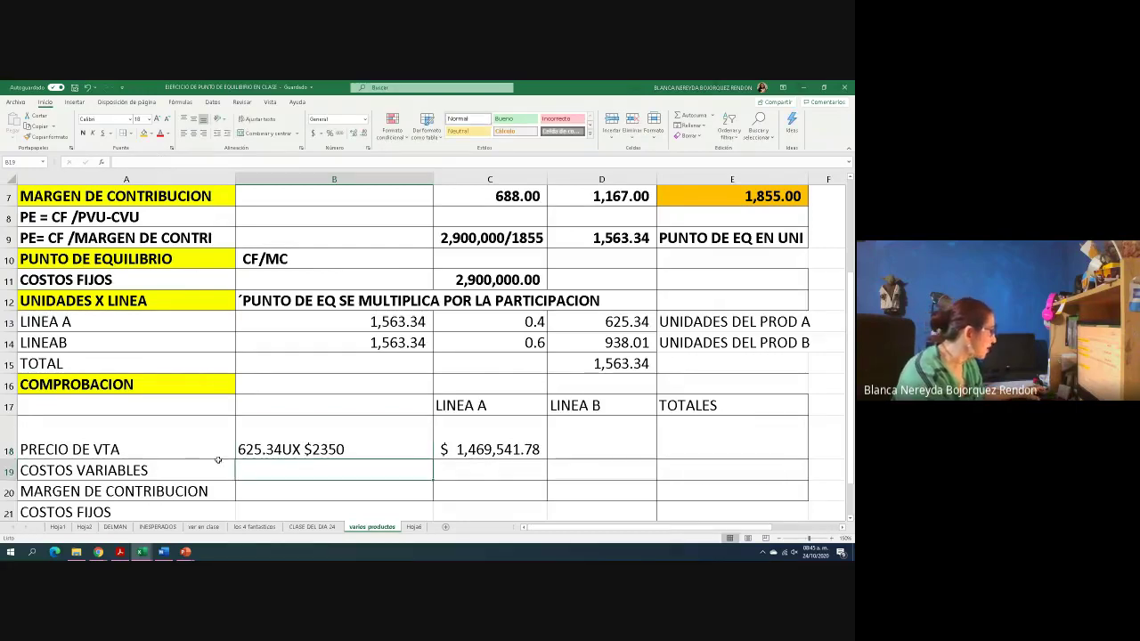
left_click(251, 453)
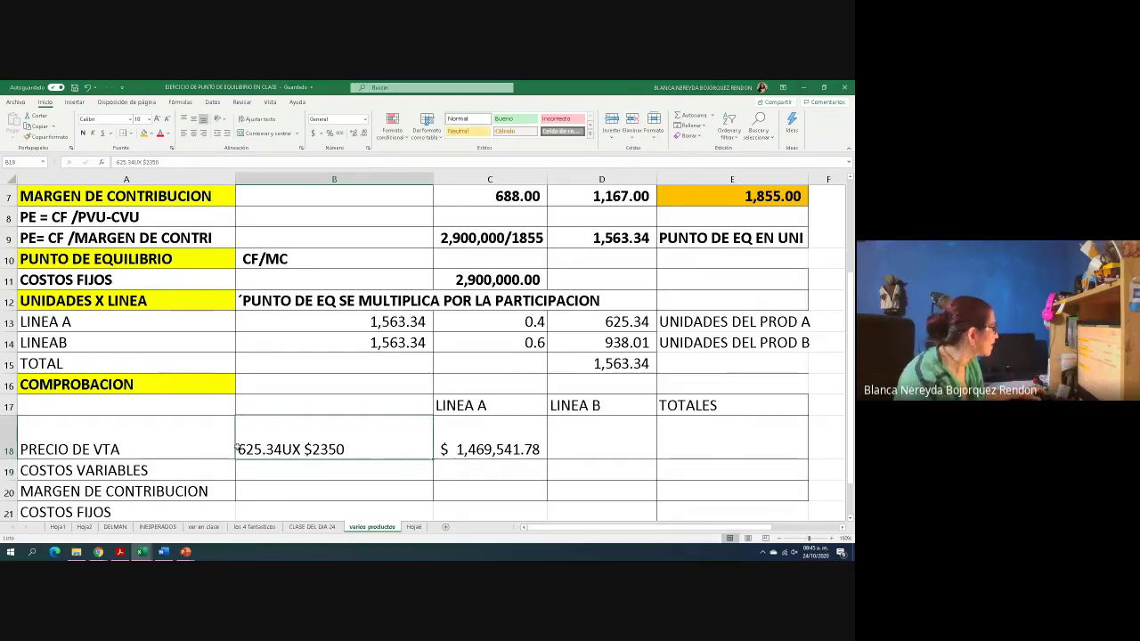
Insert a new row above COSTOS VARIABLES in the COMPROBACION block
left_click(9, 471)
right_click(9, 470)
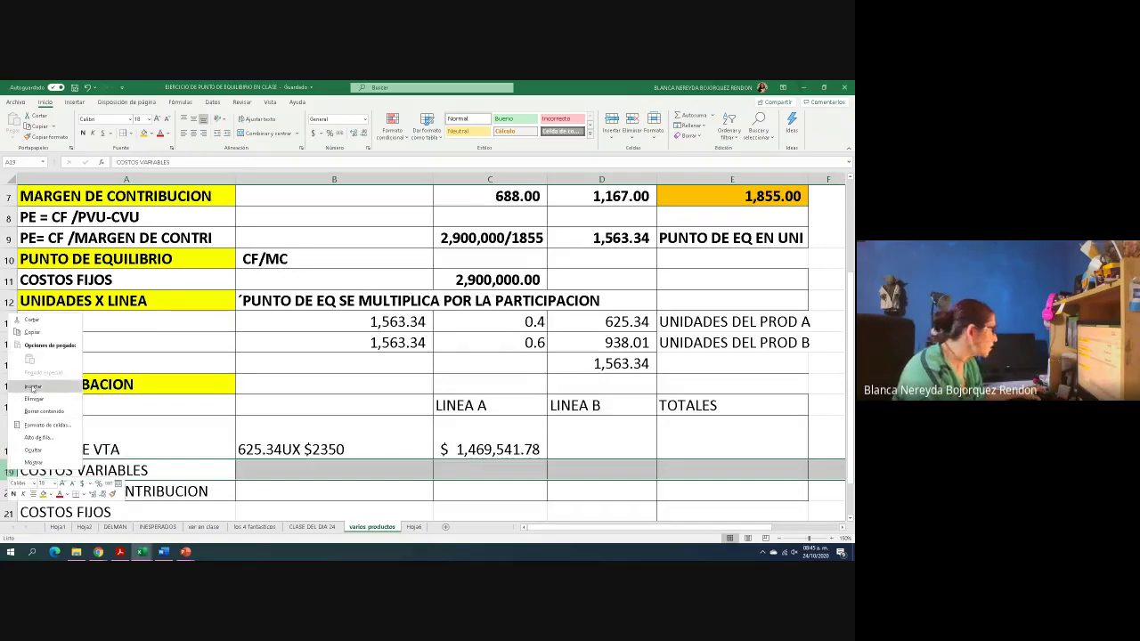
left_click(34, 388)
left_click(261, 515)
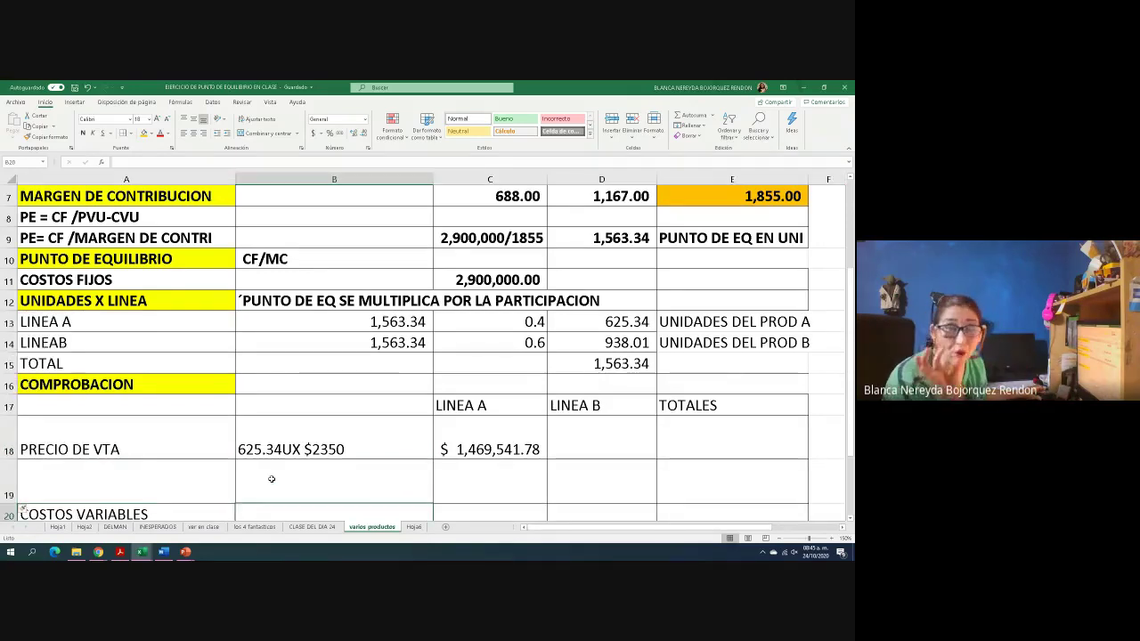
scroll(272, 479, "down", 1)
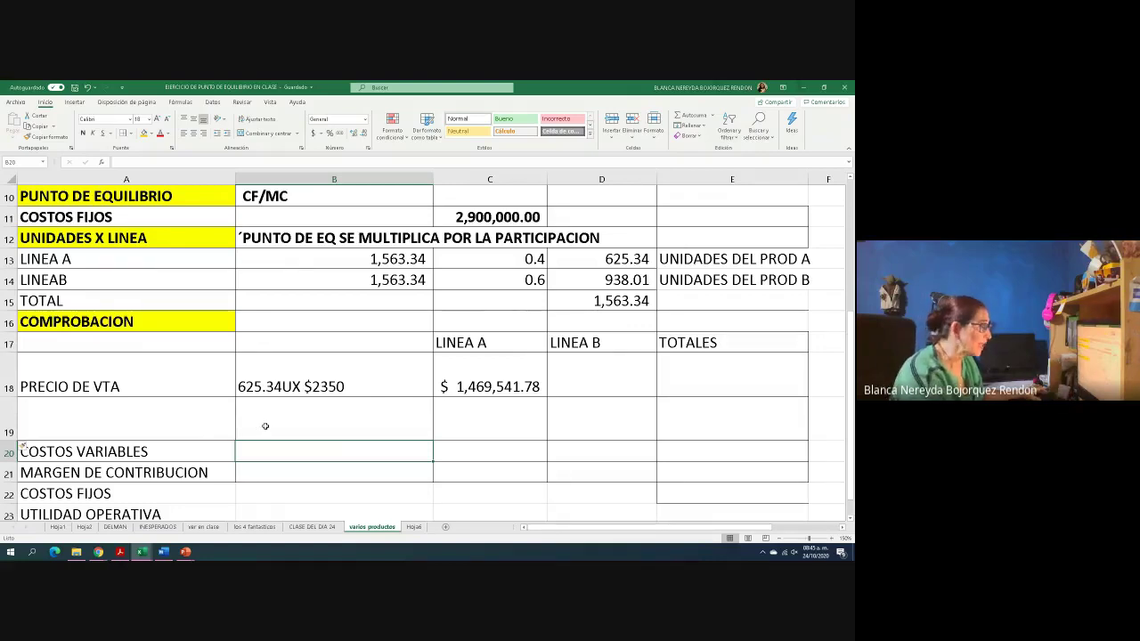
type("938.0")
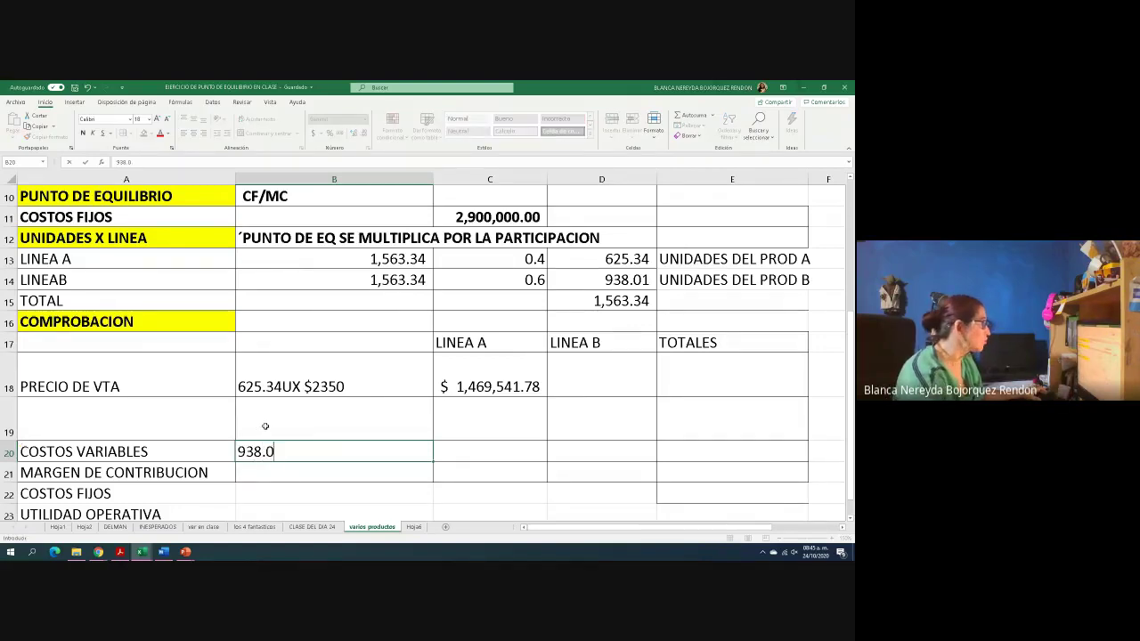
type("1")
key("BackSpace")
key("BackSpace")
key("BackSpace")
key("BackSpace")
key("BackSpace")
key("BackSpace")
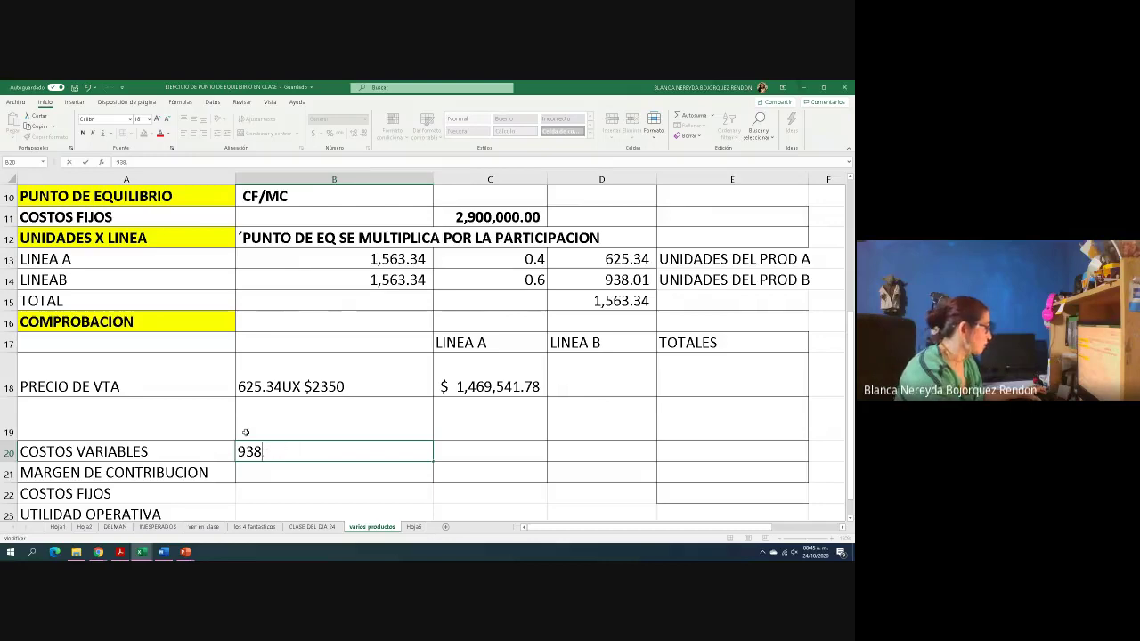
Write the line B sales calculation 938.01 X $ 3125 as text in B19, under the line A one
left_click(251, 424)
type("93")
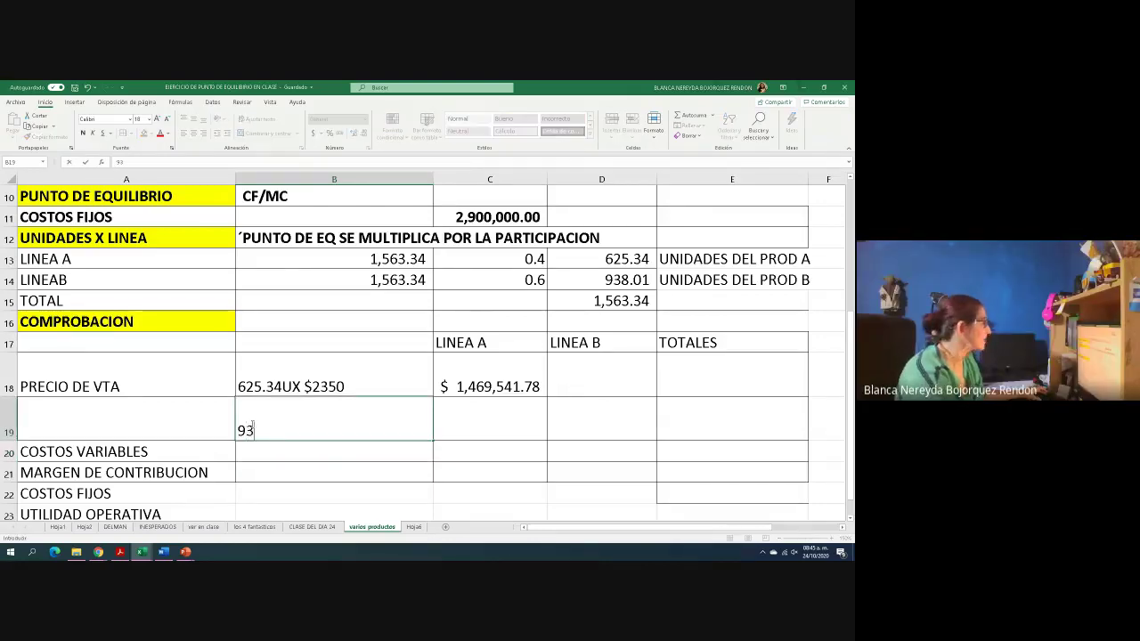
type("8.")
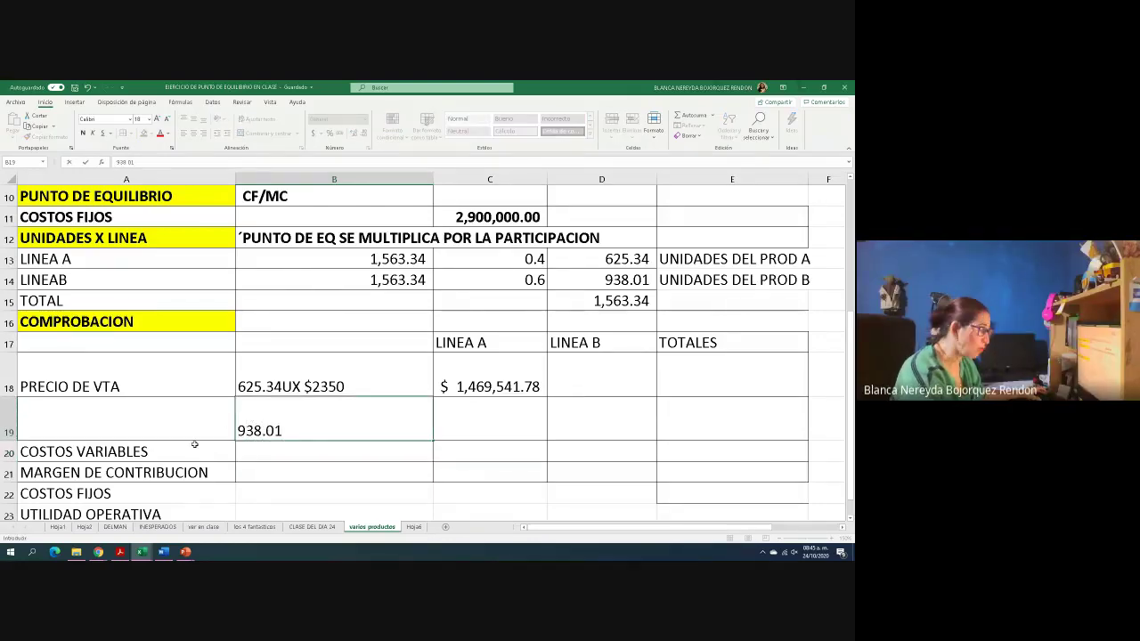
type("01 ")
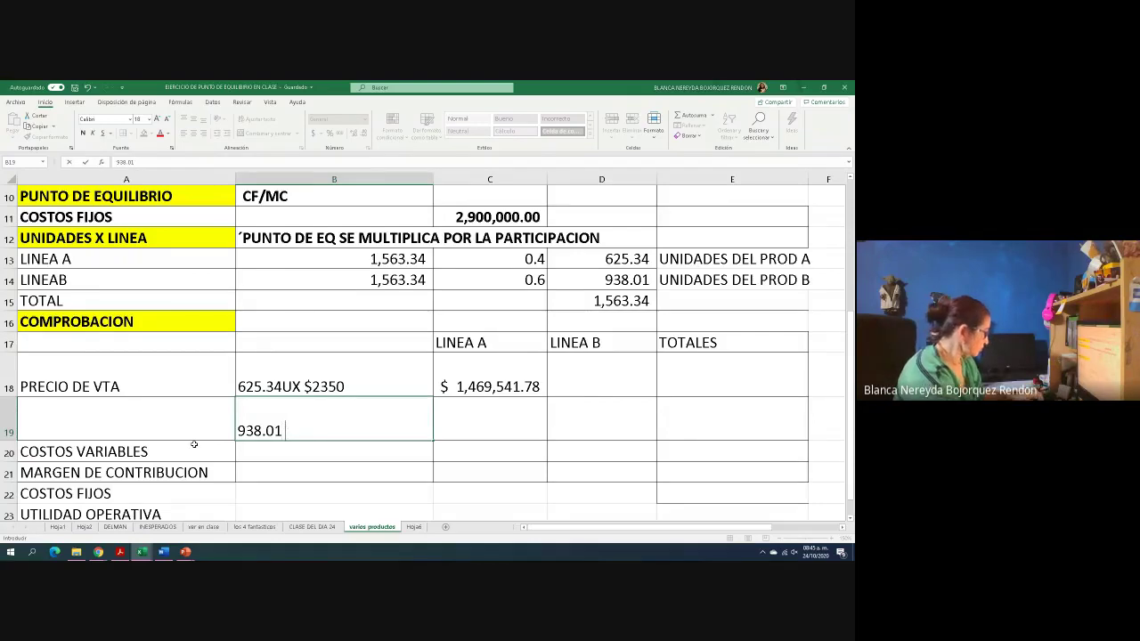
type("X")
scroll(200, 443, "up", 3)
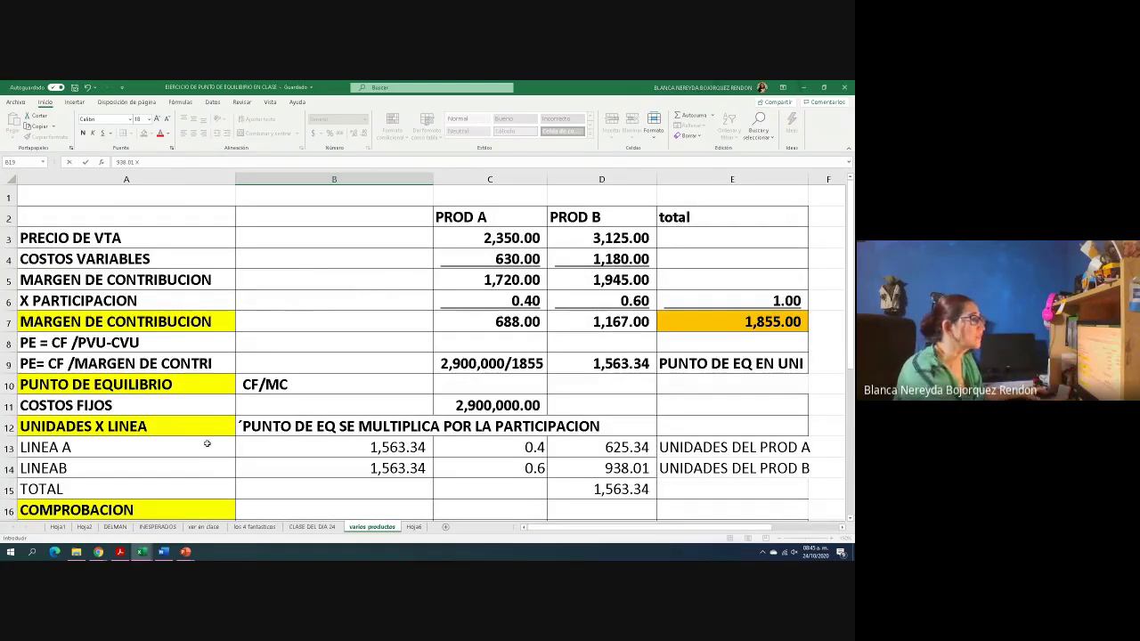
scroll(207, 443, "down", 3)
type("$")
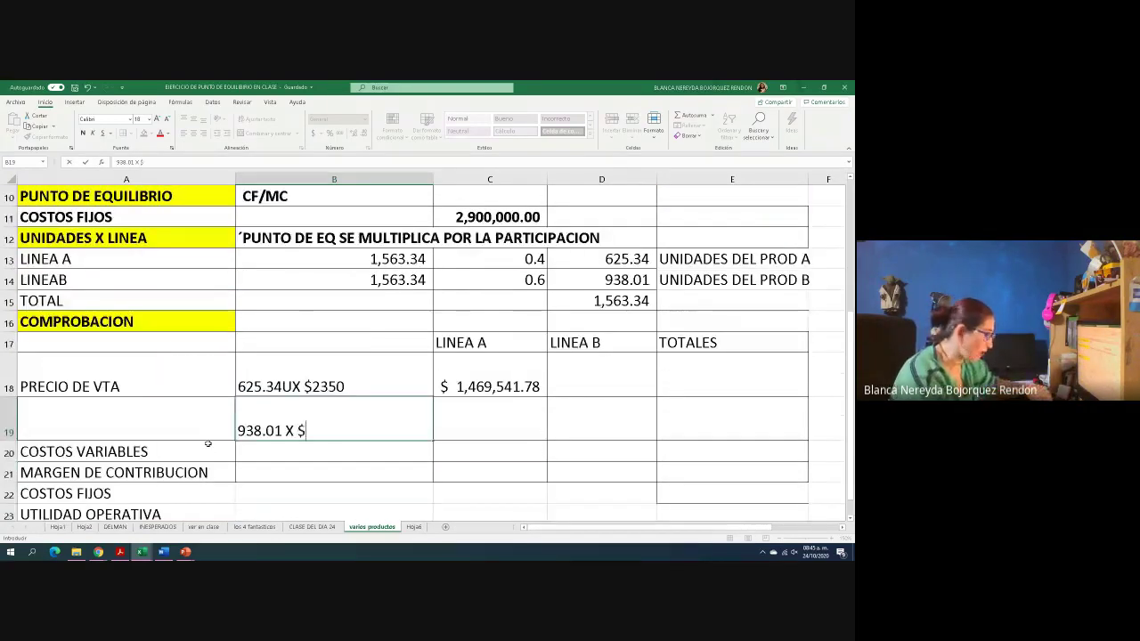
type(" 3125")
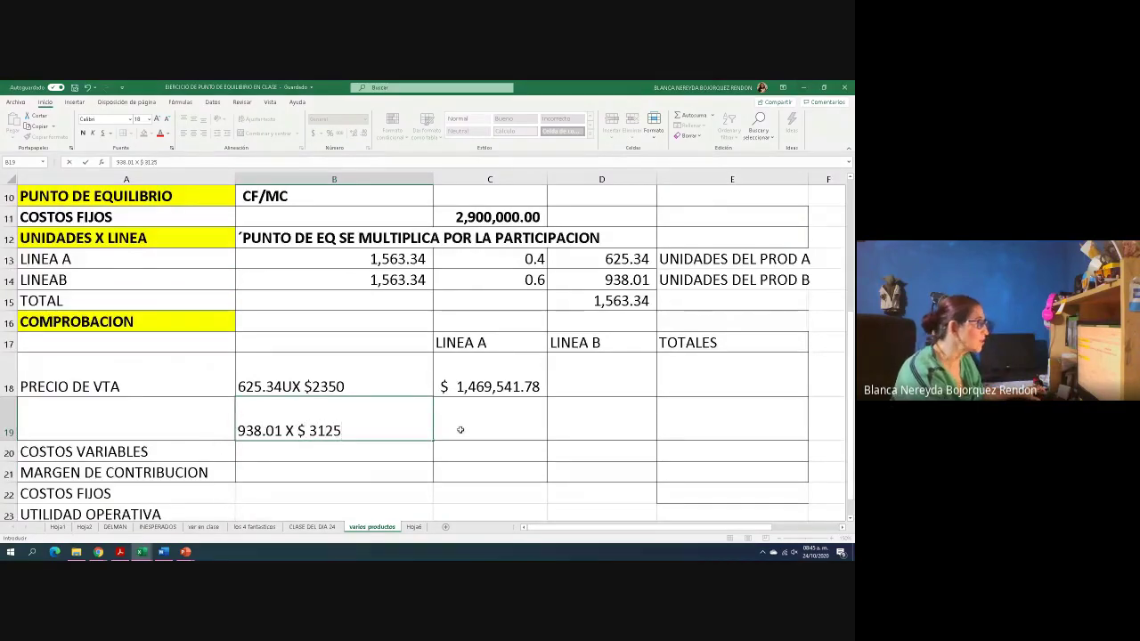
Calculate line B sales in D18 as units D14 times the product B price in D3
left_click(588, 370)
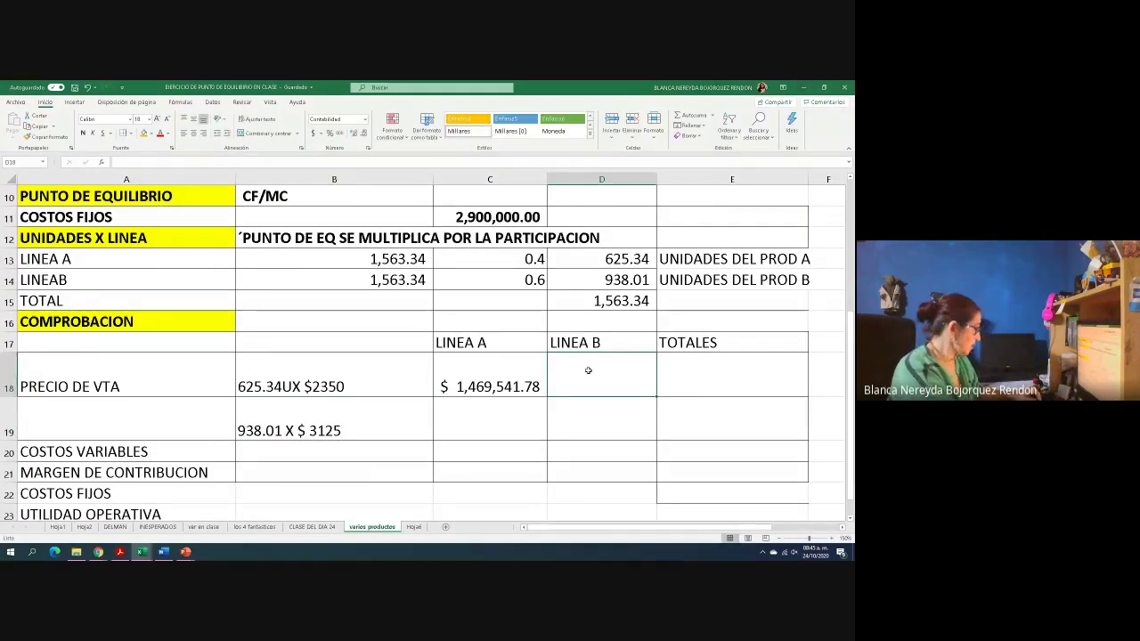
type("=")
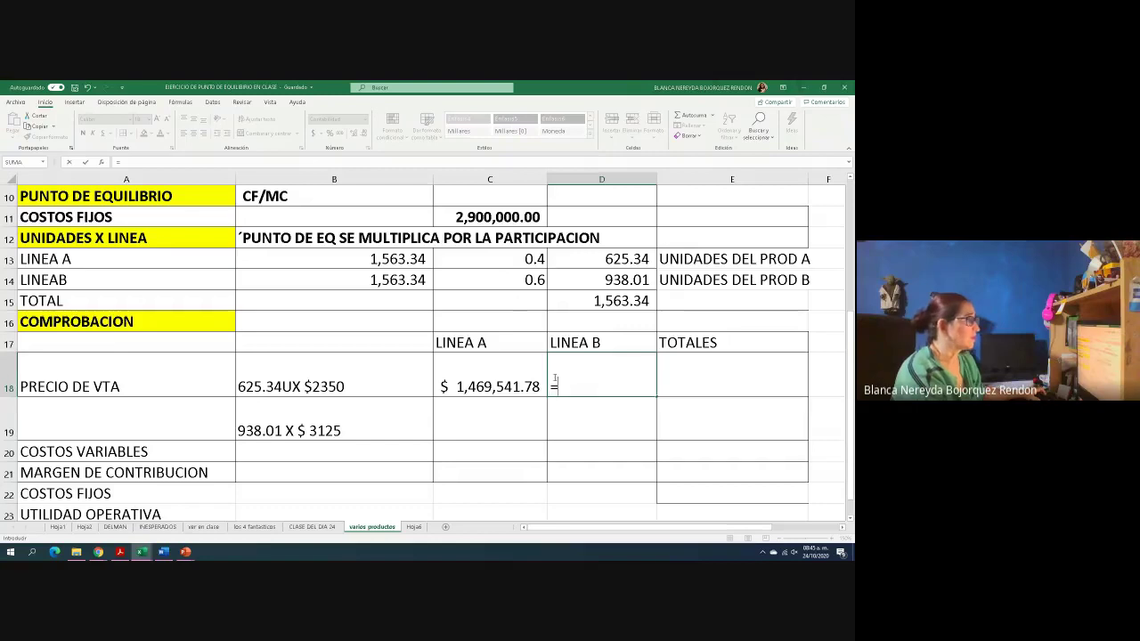
scroll(554, 378, "up", 1)
left_click(593, 340)
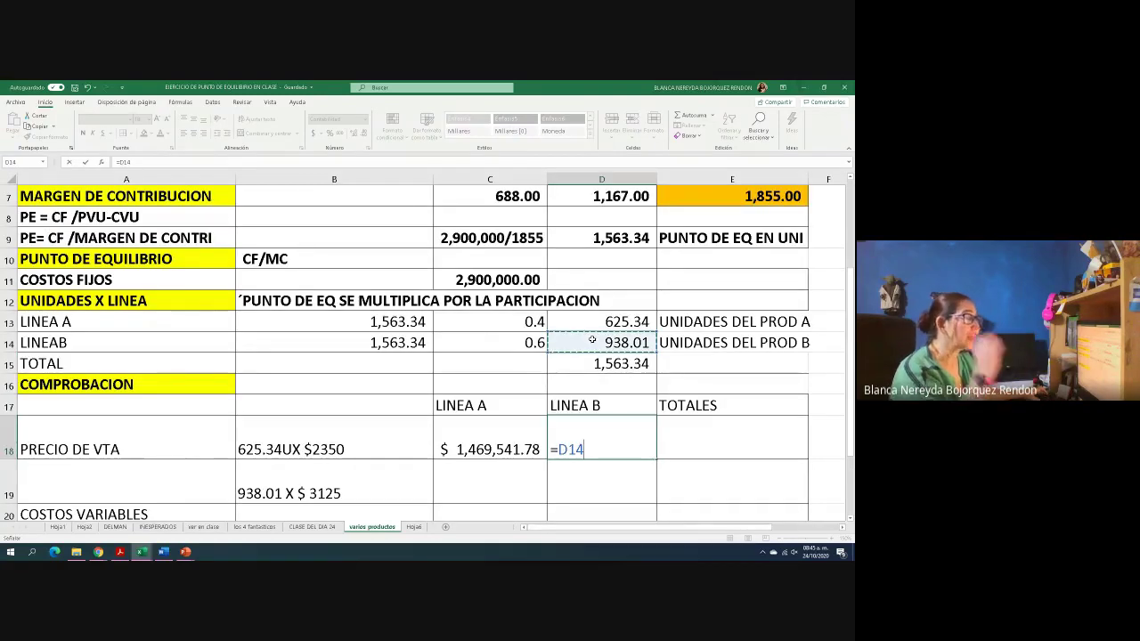
type("*")
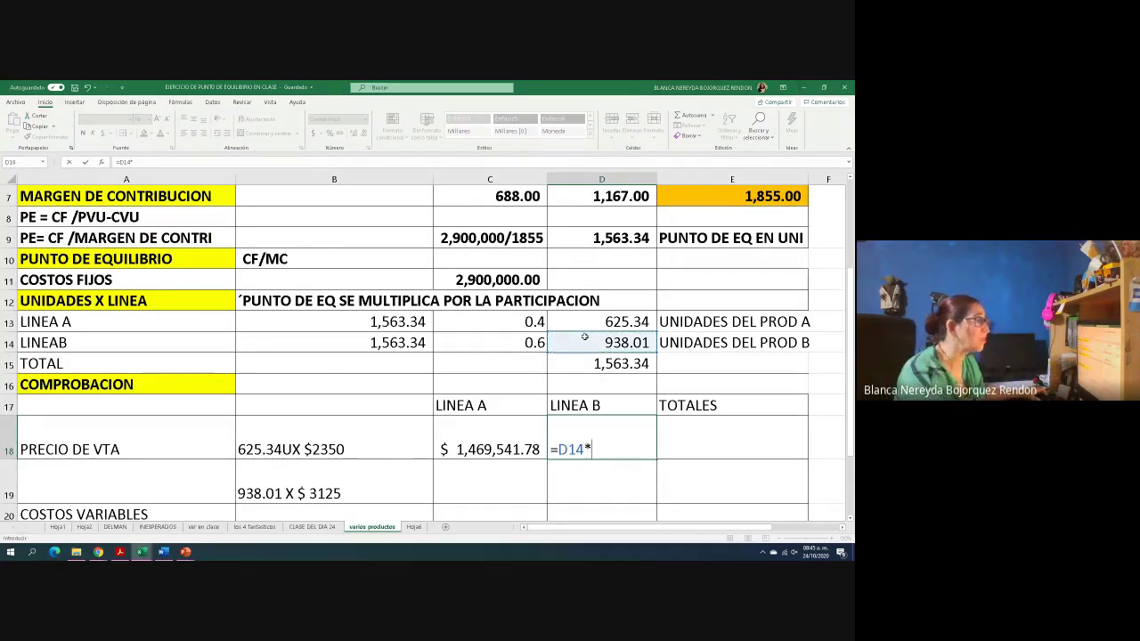
scroll(584, 336, "up", 2)
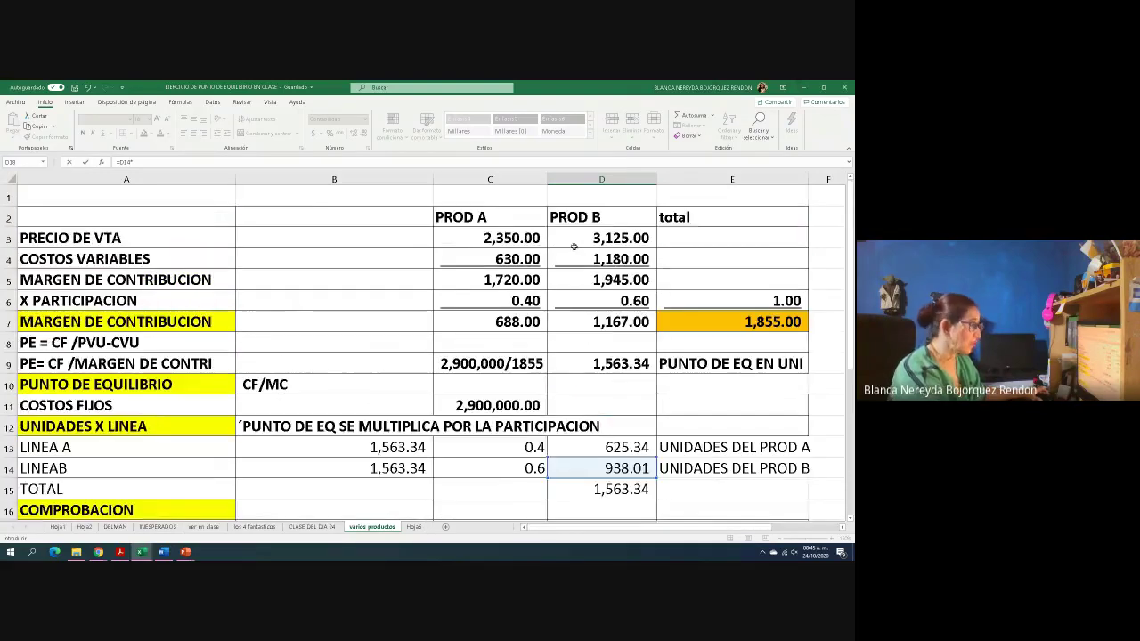
left_click(575, 246)
key("Return")
scroll(558, 392, "down", 1)
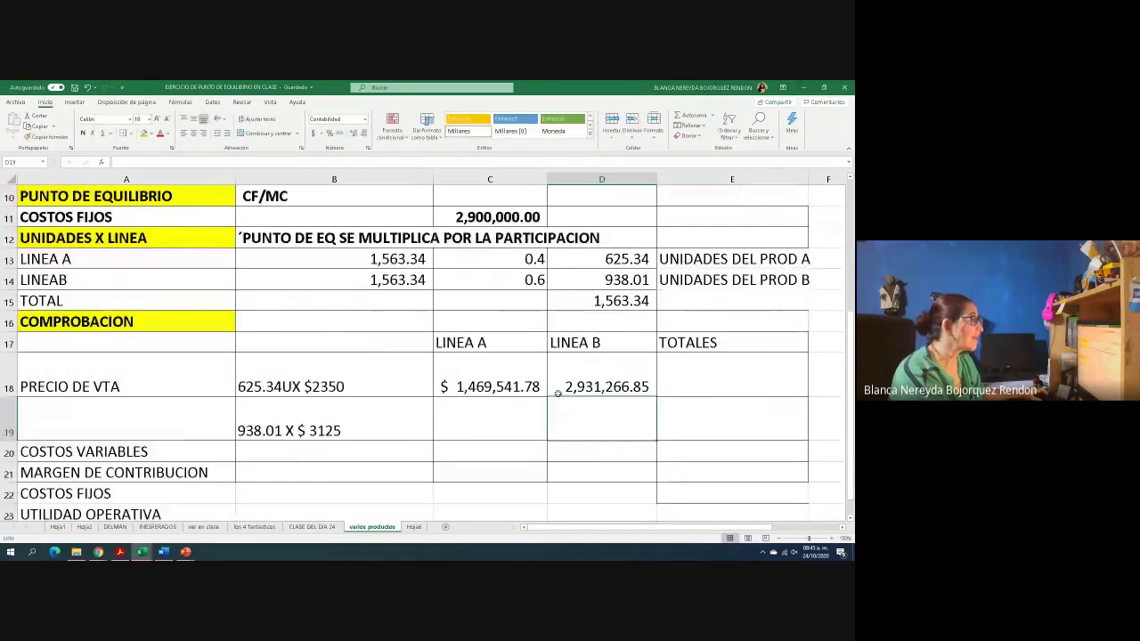
Total the sales of both lines in E18 with an automatic sum of C18:D18
left_click_drag(472, 378, 681, 374)
left_click(692, 115)
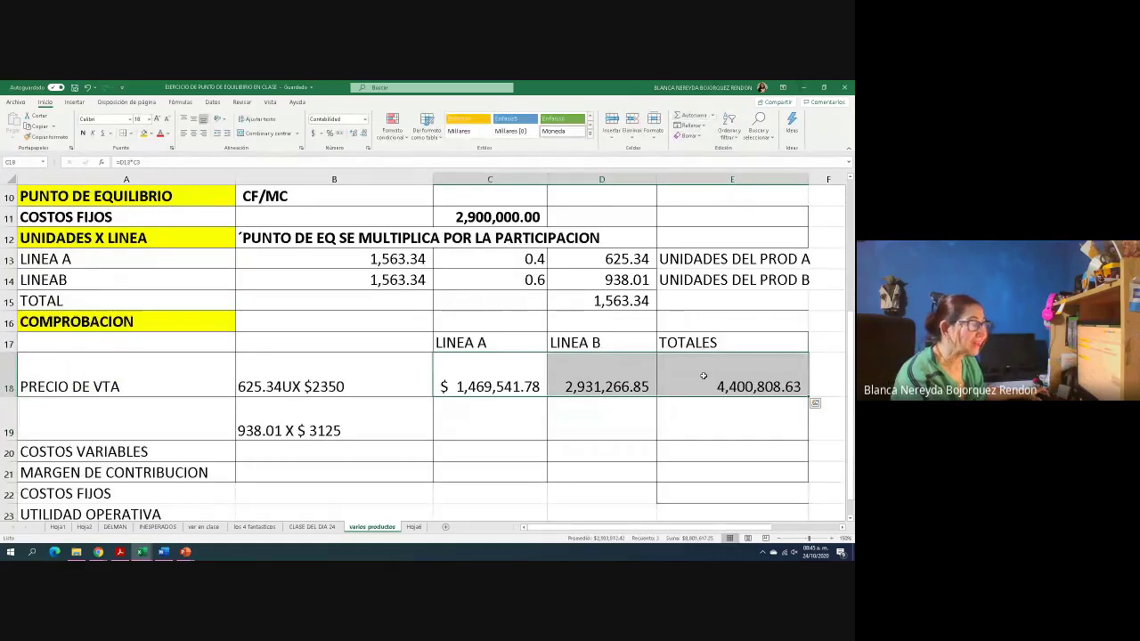
left_click(704, 426)
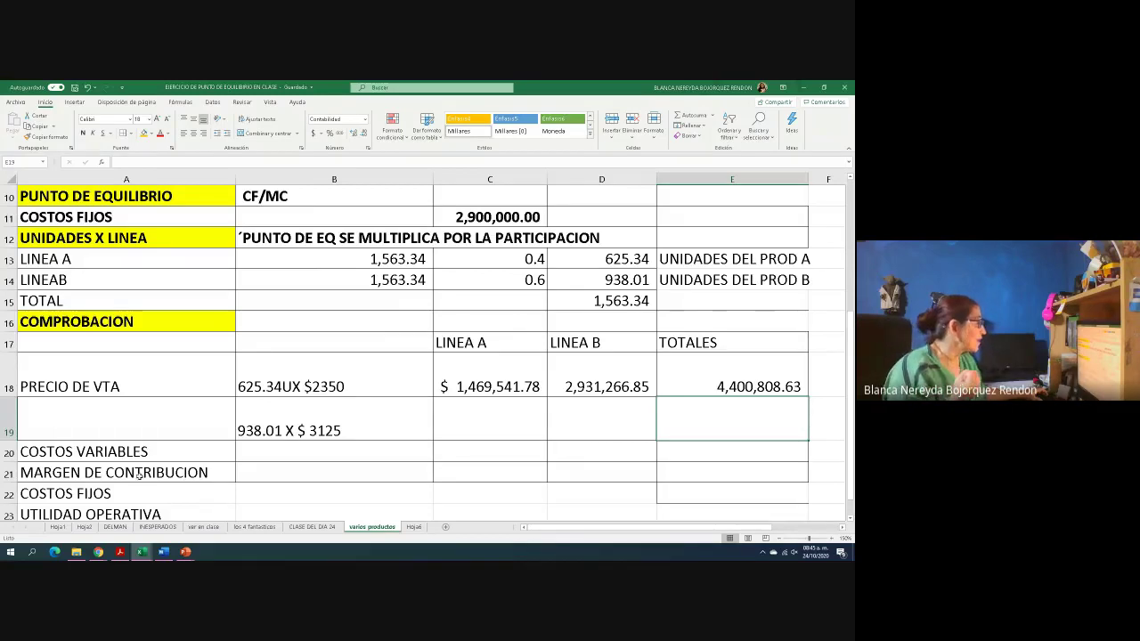
Shrink row 19 to the height of one text line and enter 625.34 U in B20 beside COSTOS VARIABLES
left_click_drag(5, 452, 8, 416)
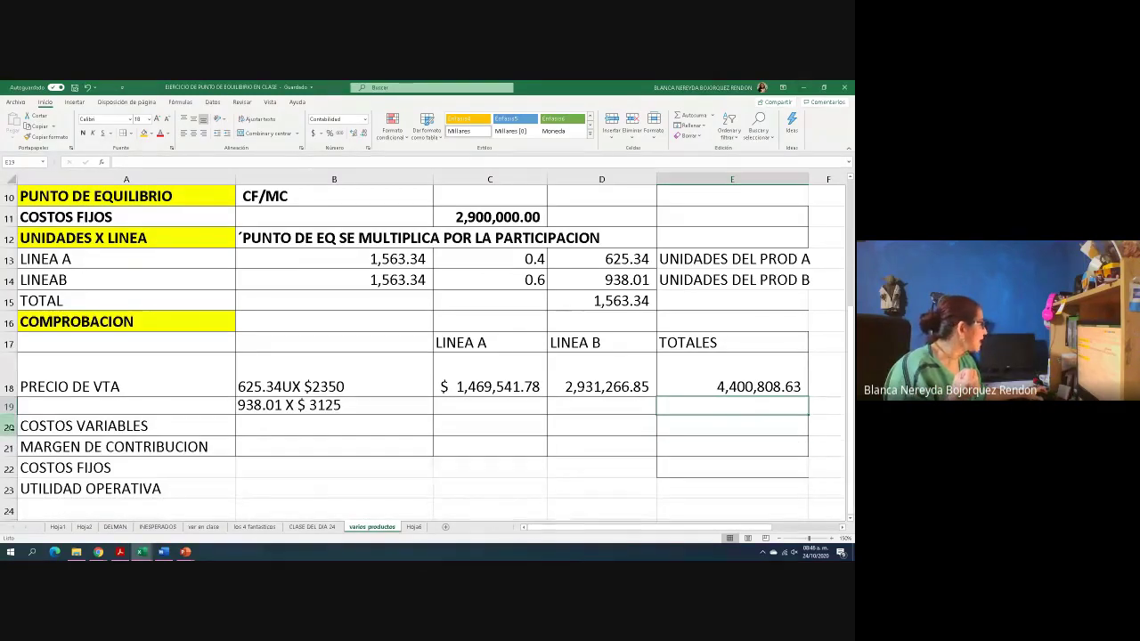
left_click(9, 427)
left_click(248, 426)
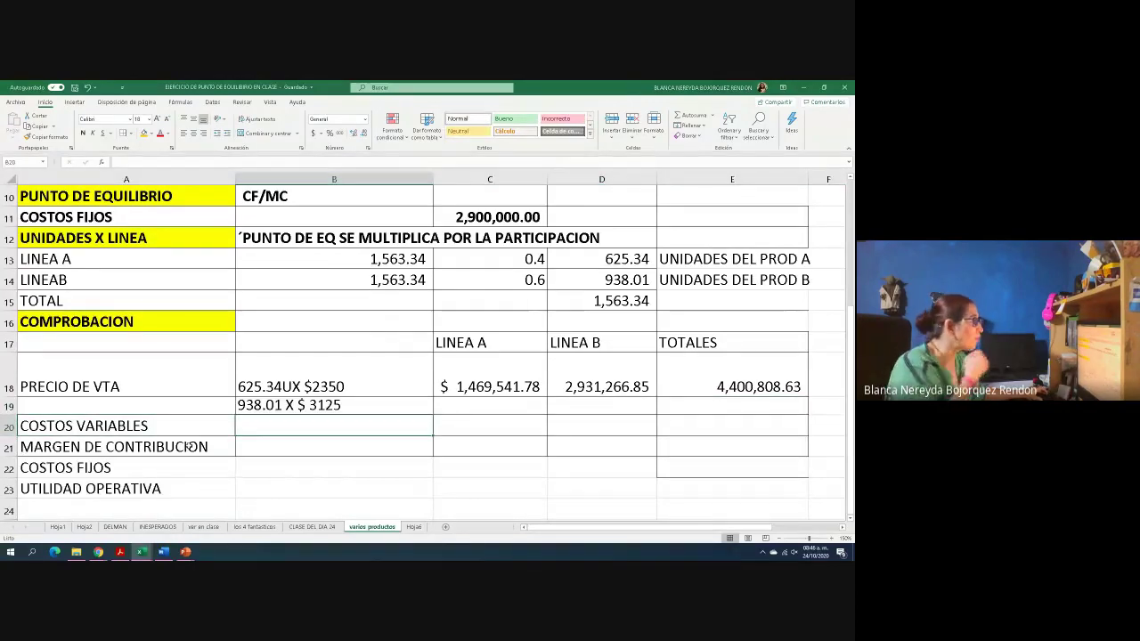
type("625")
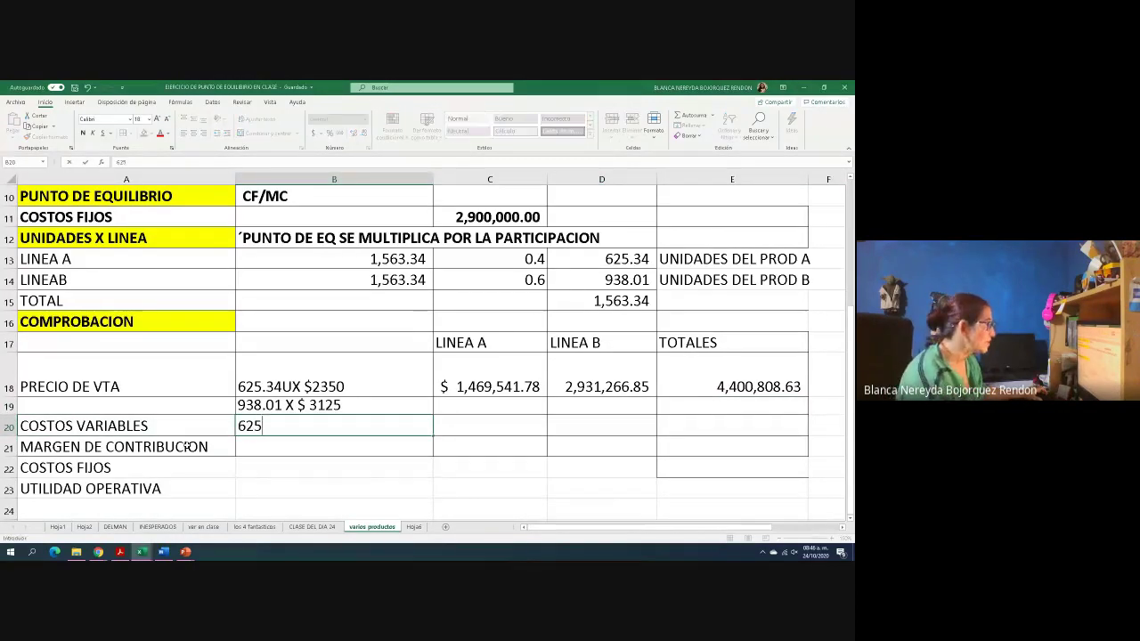
type(".34 U")
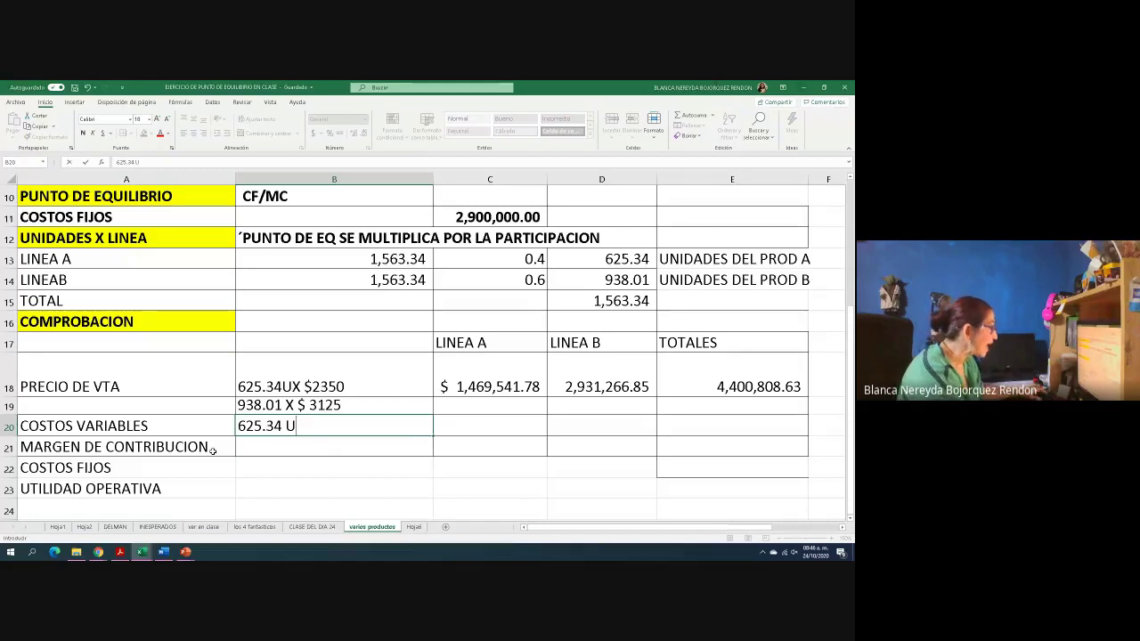
Add a U before the dollar sign in B19 so the line B sales note reads 938.01 X U $ 3125
left_click(243, 408)
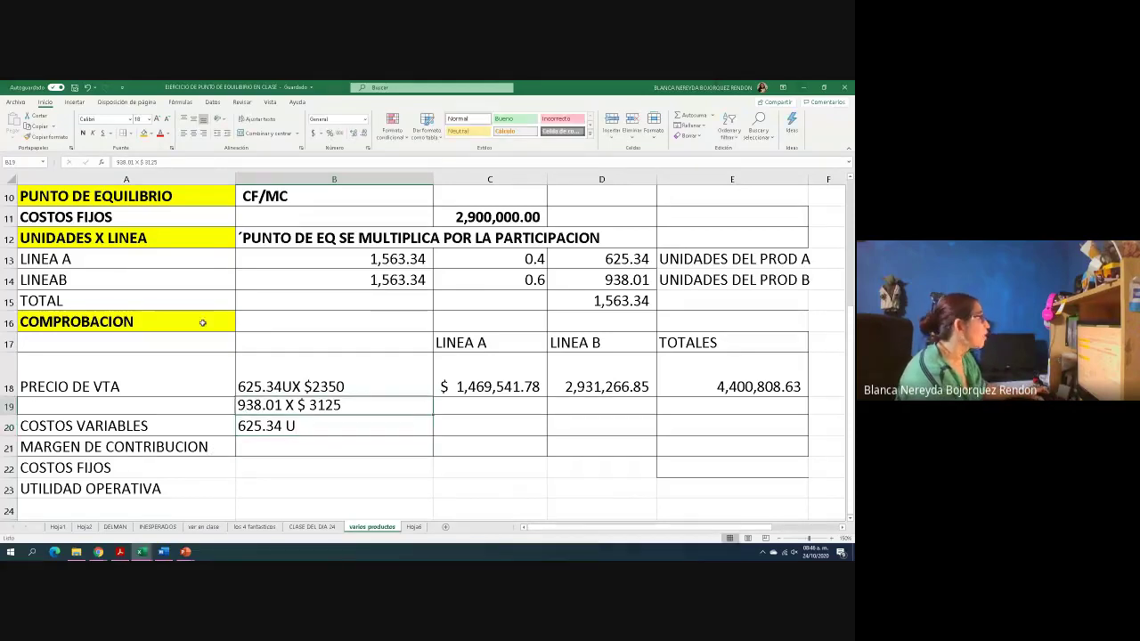
left_click(140, 162)
type("U")
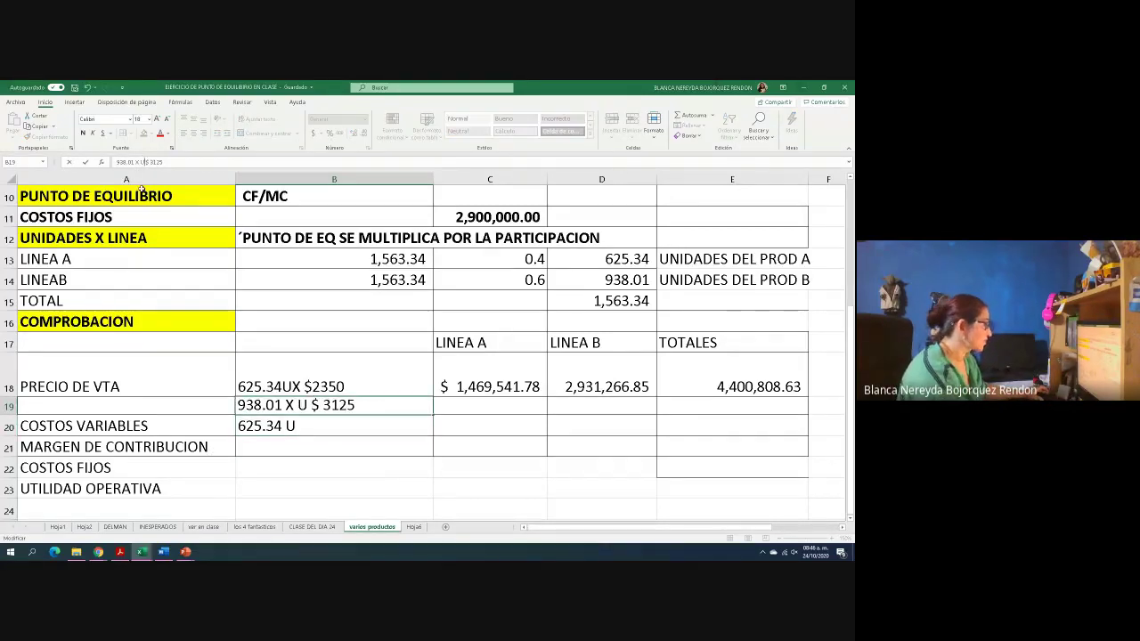
Complete the line A variable cost note in B20 as 625.34 U X 630, using product A's unit variable cost
left_click(304, 433)
left_click(164, 161)
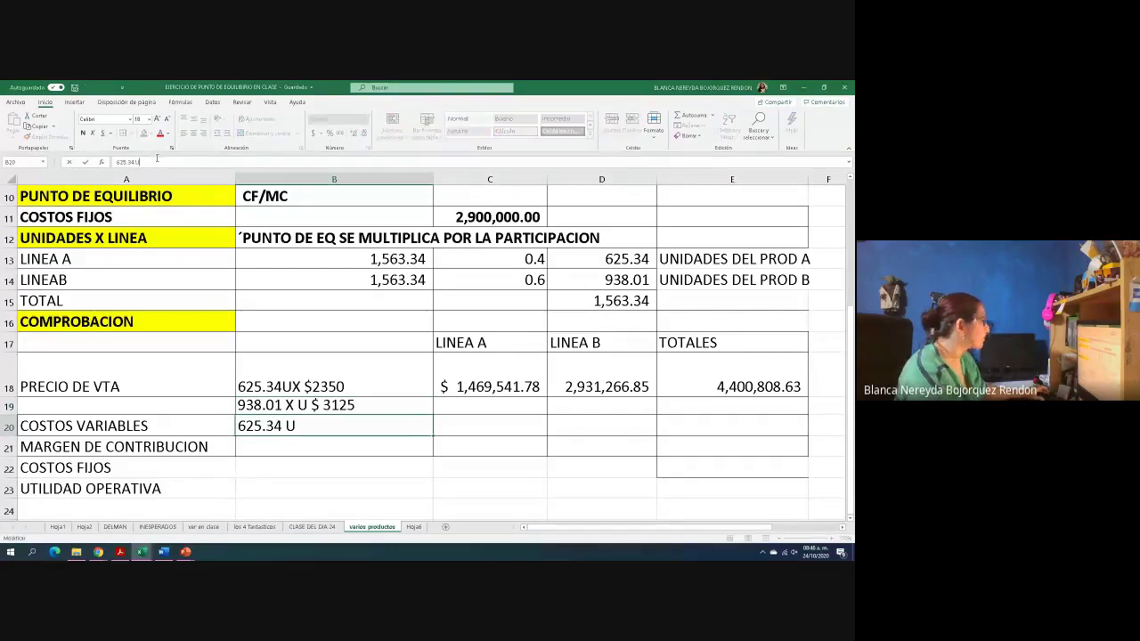
type("X")
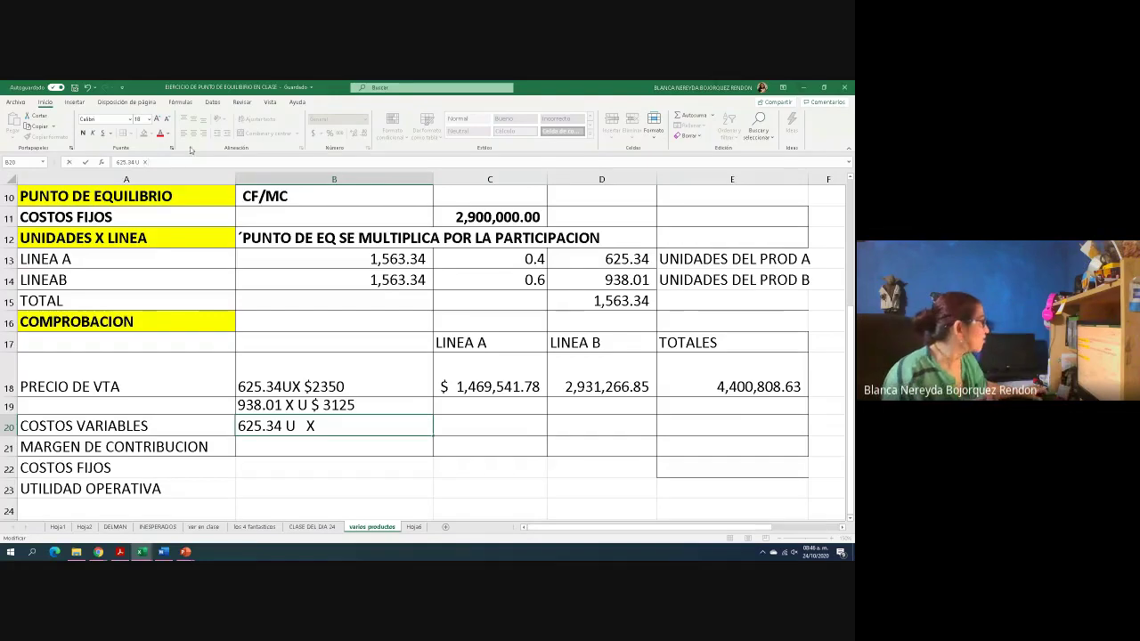
scroll(160, 350, "up", 3)
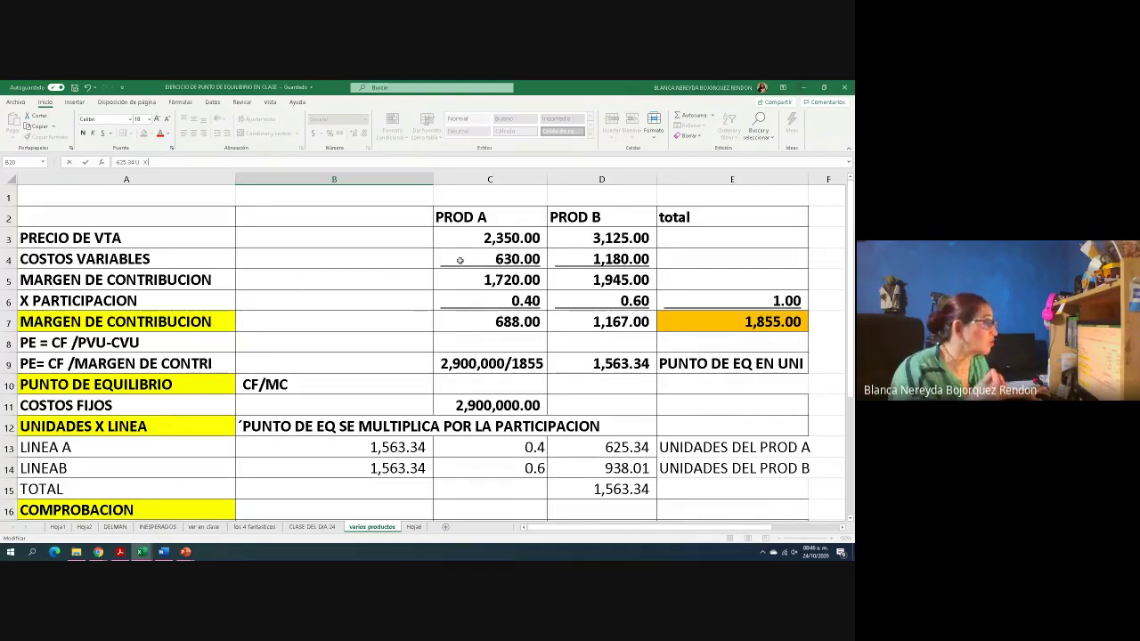
scroll(460, 260, "down", 6)
scroll(293, 262, "up", 2)
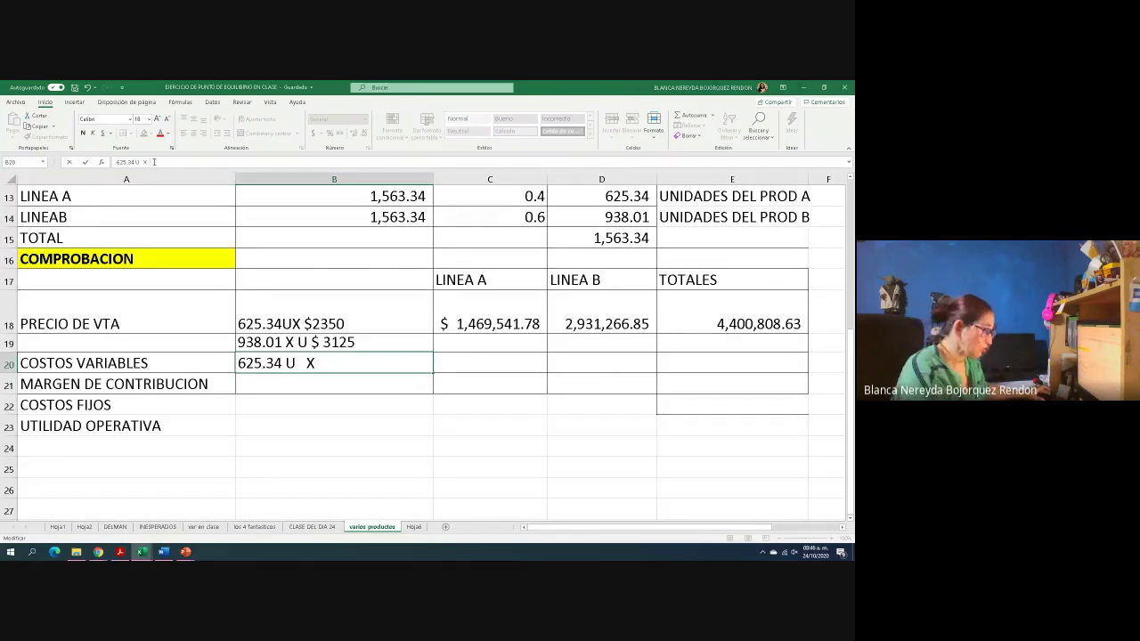
Calculate line A variable costs in C20 as units D13 times product A's unit variable cost in C4
left_click(459, 363)
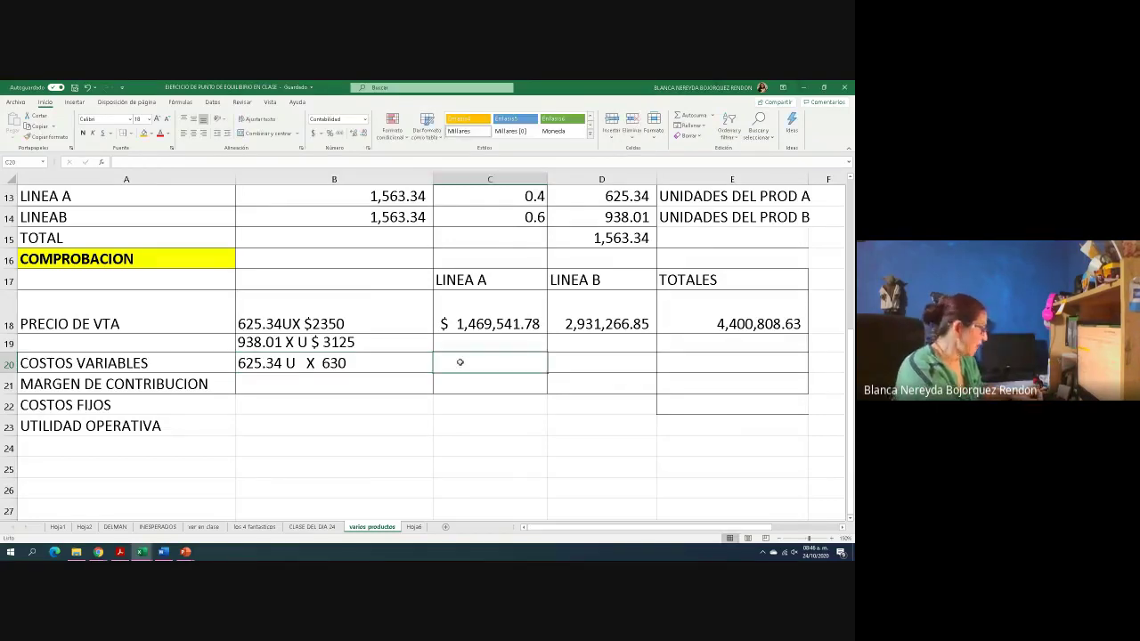
type("=")
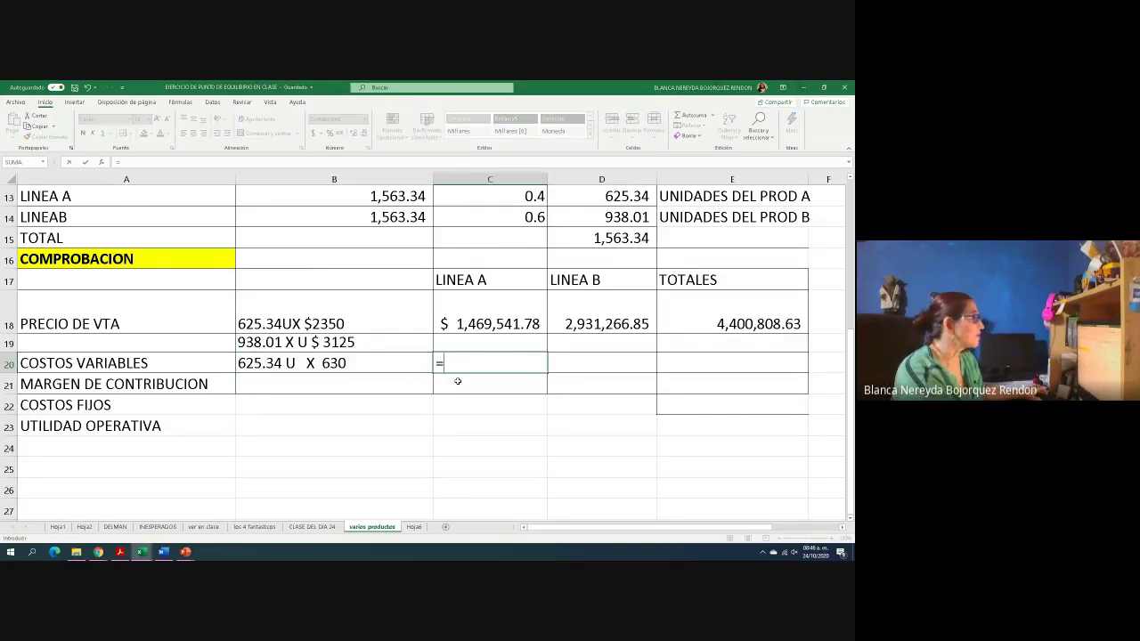
scroll(400, 389, "up", 1)
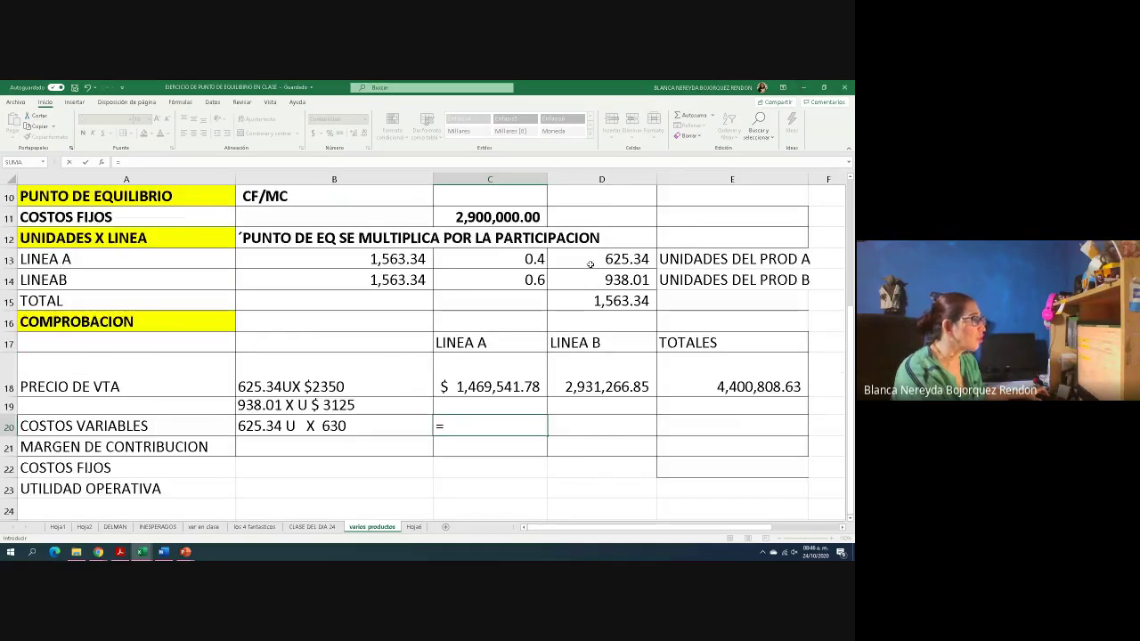
left_click(590, 260)
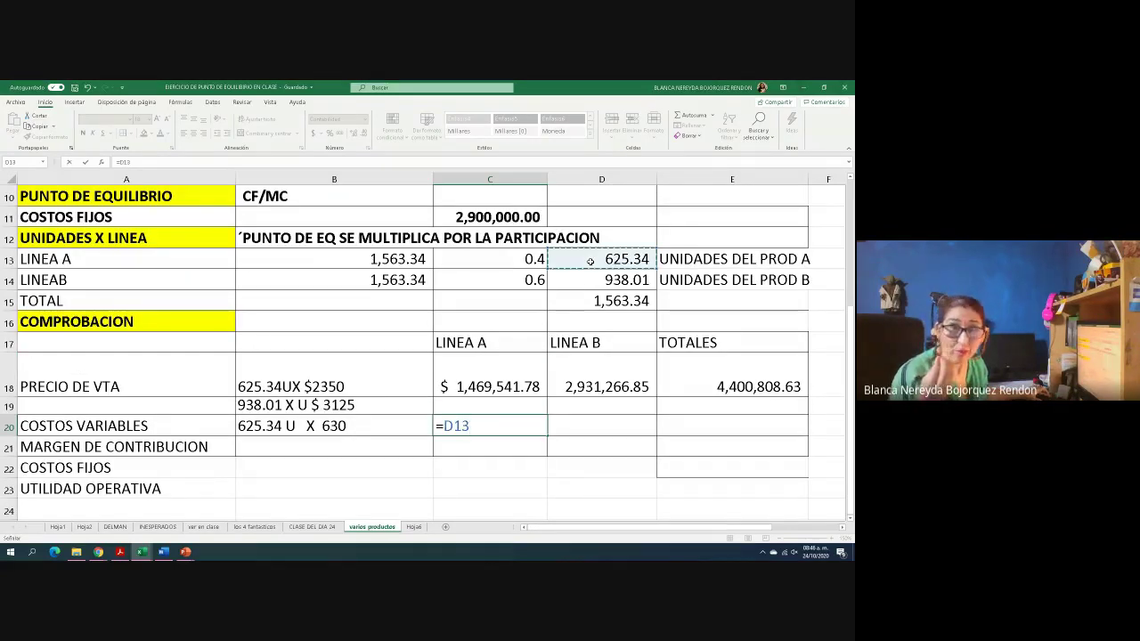
type("*")
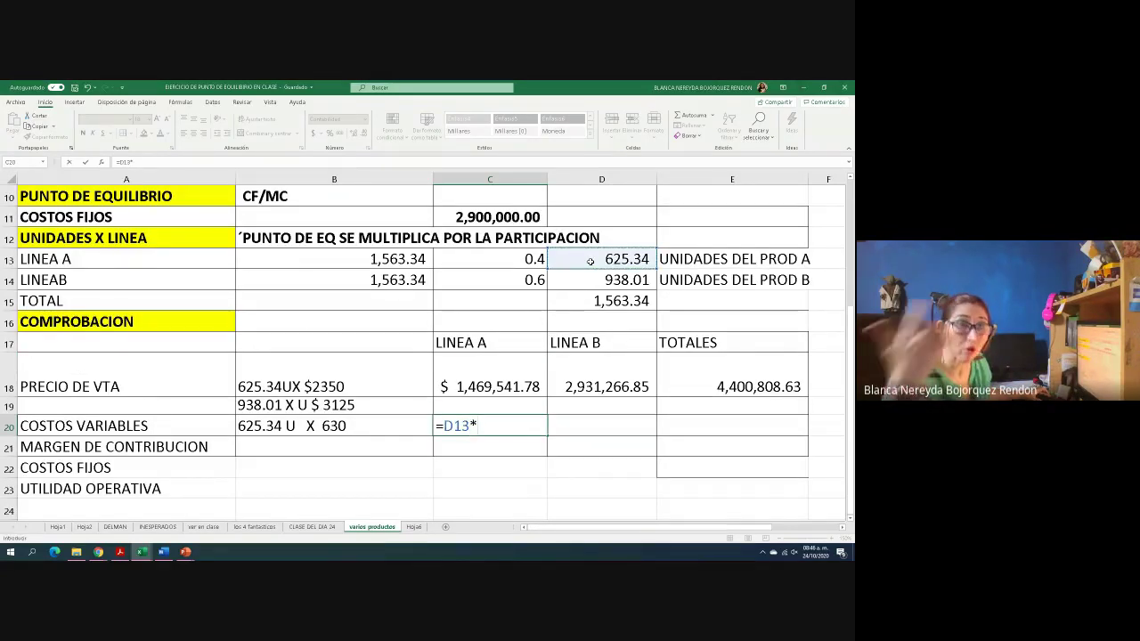
scroll(573, 258, "up", 1)
scroll(573, 258, "up", 2)
left_click(522, 227)
key("Return")
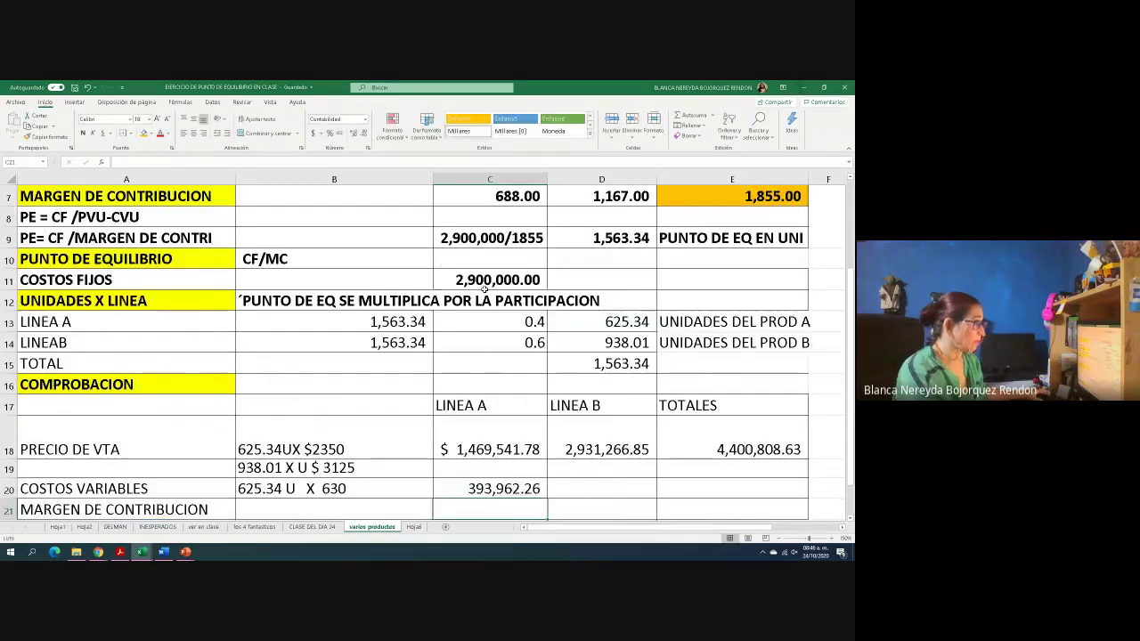
Insert a new row above MARGEN DE CONTRIBUCION in the COMPROBACION block
scroll(484, 299, "down", 1)
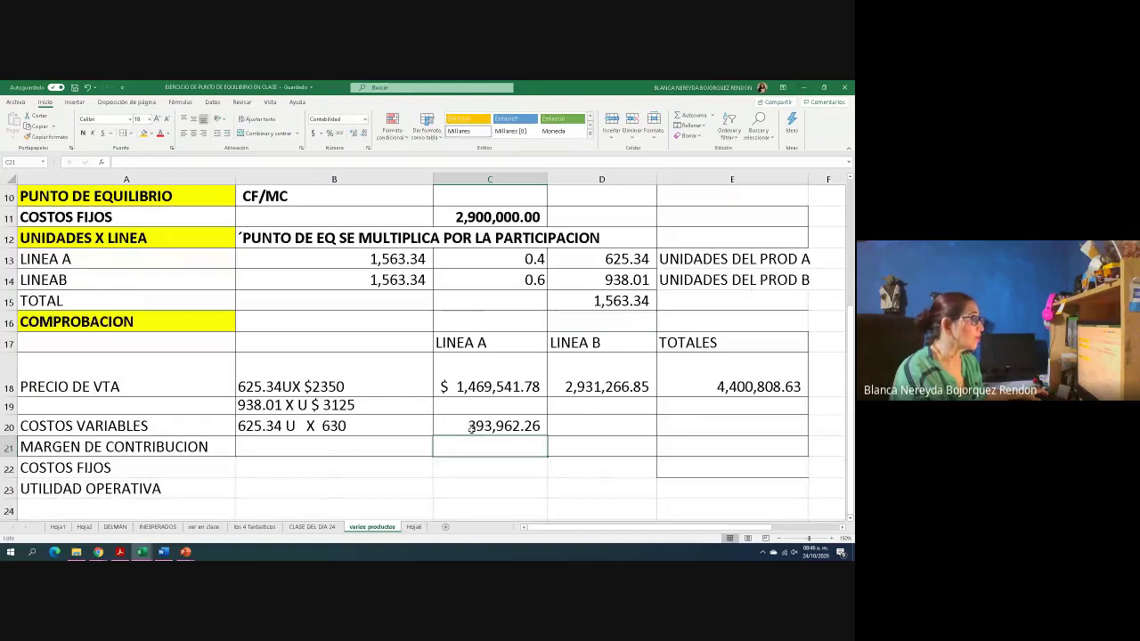
left_click(579, 427)
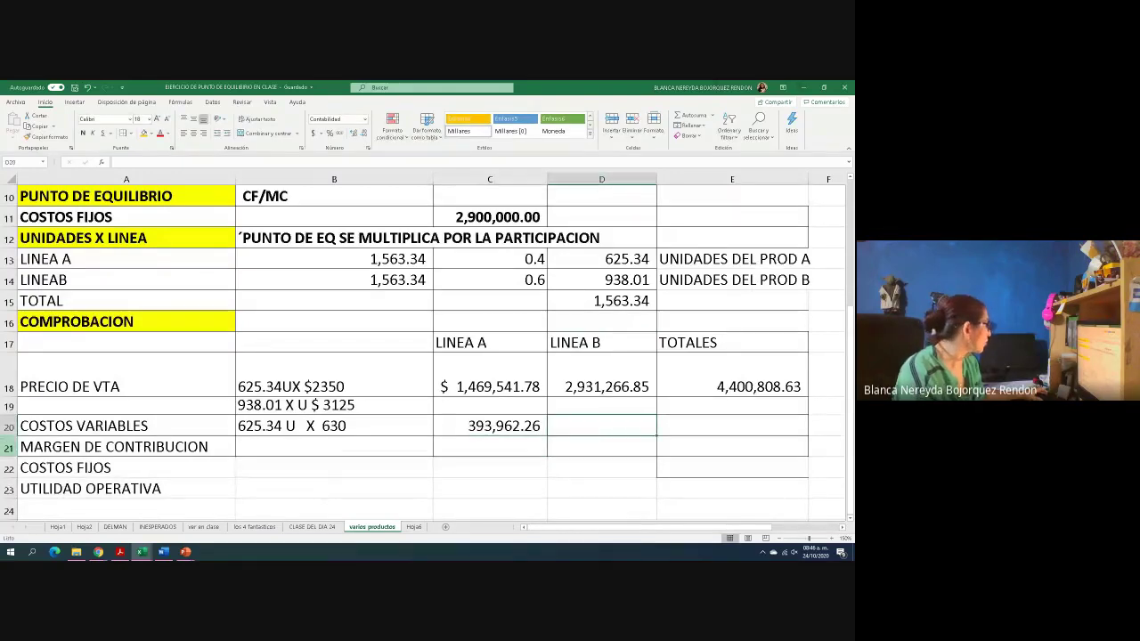
left_click(9, 446)
right_click(9, 447)
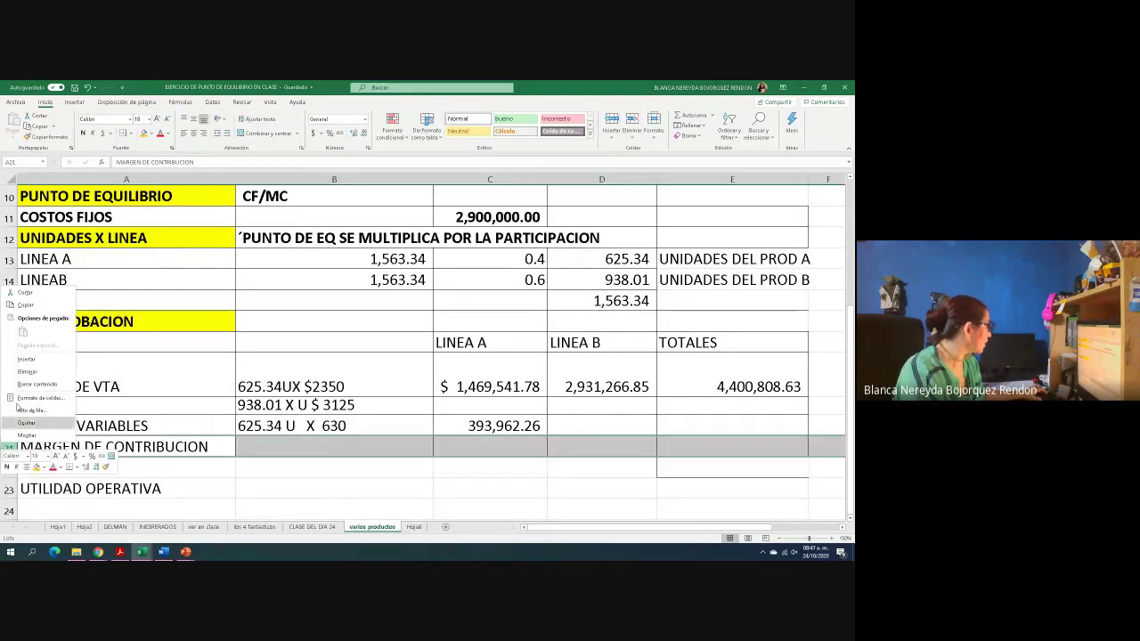
left_click(26, 359)
left_click(239, 490)
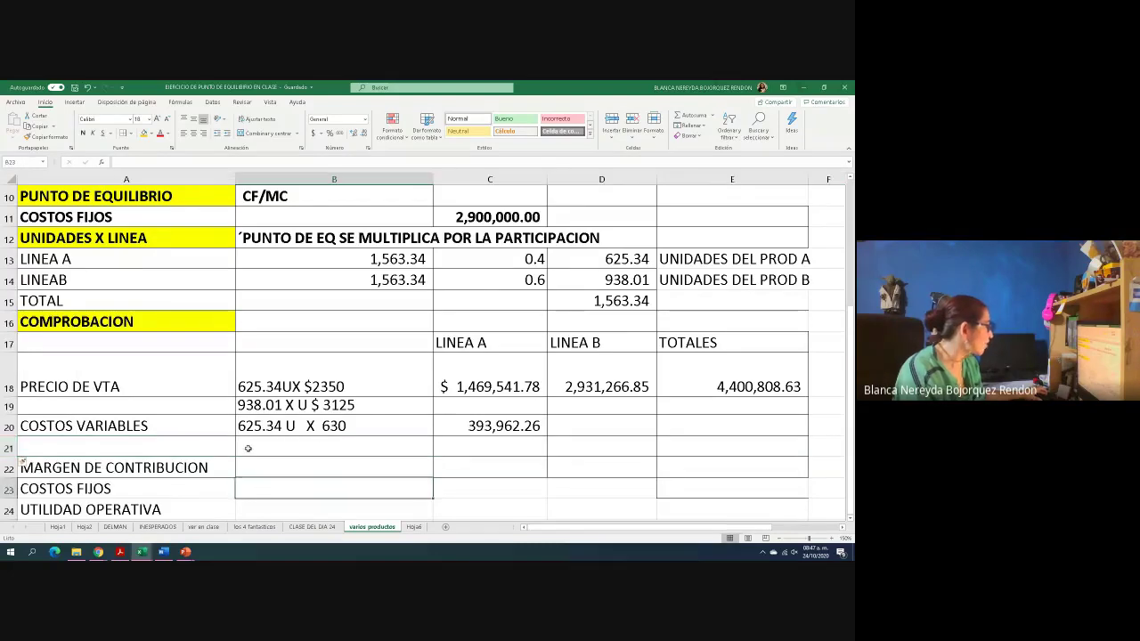
Write the line B variable cost calculation 938.01 U X $1180 as text in B21
left_click(247, 448)
type("938.01")
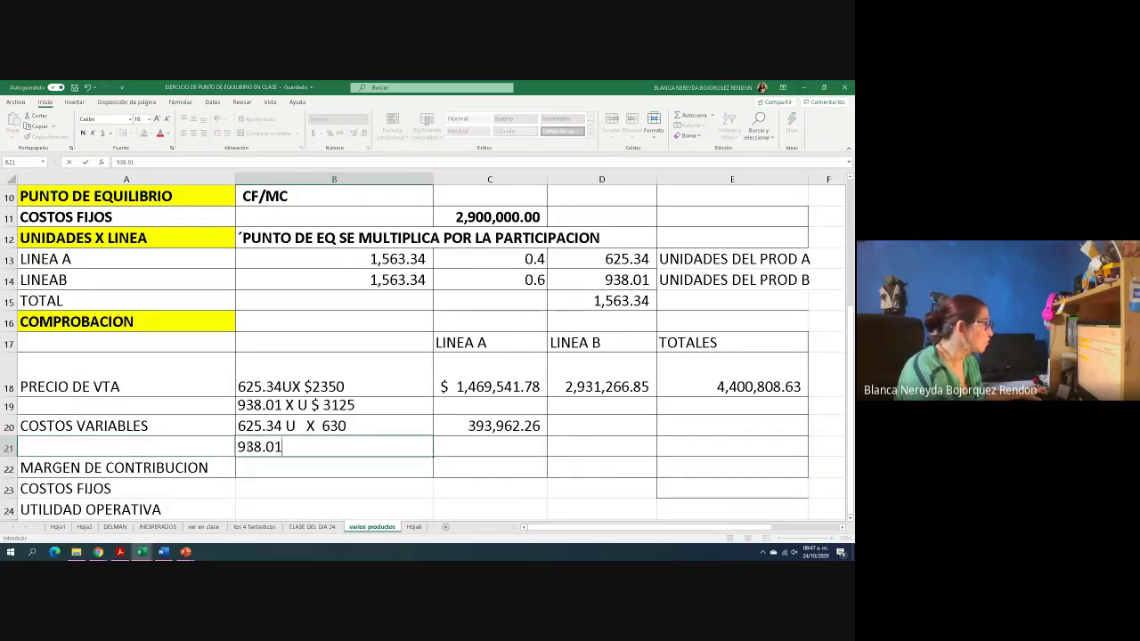
type(" U")
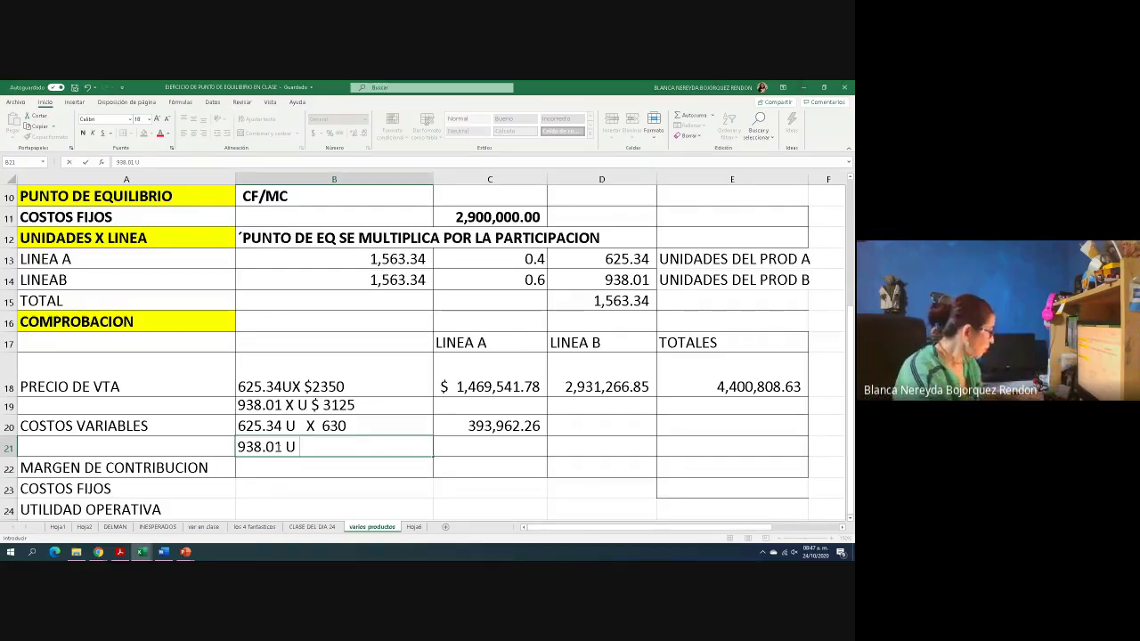
type(" X")
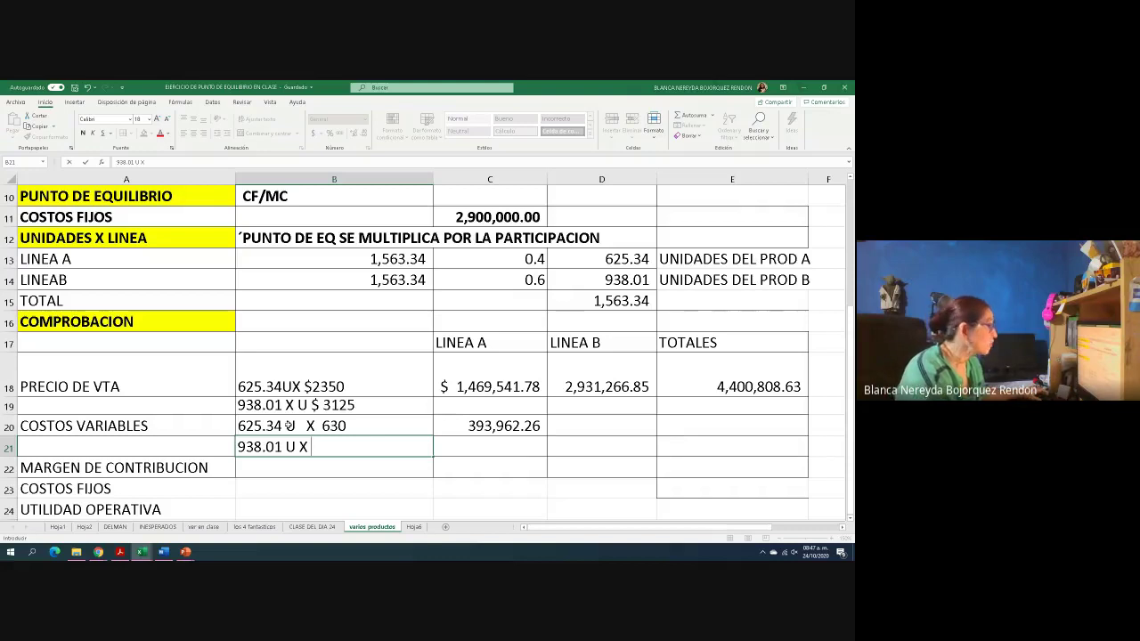
scroll(429, 360, "up", 2)
scroll(428, 360, "up", 1)
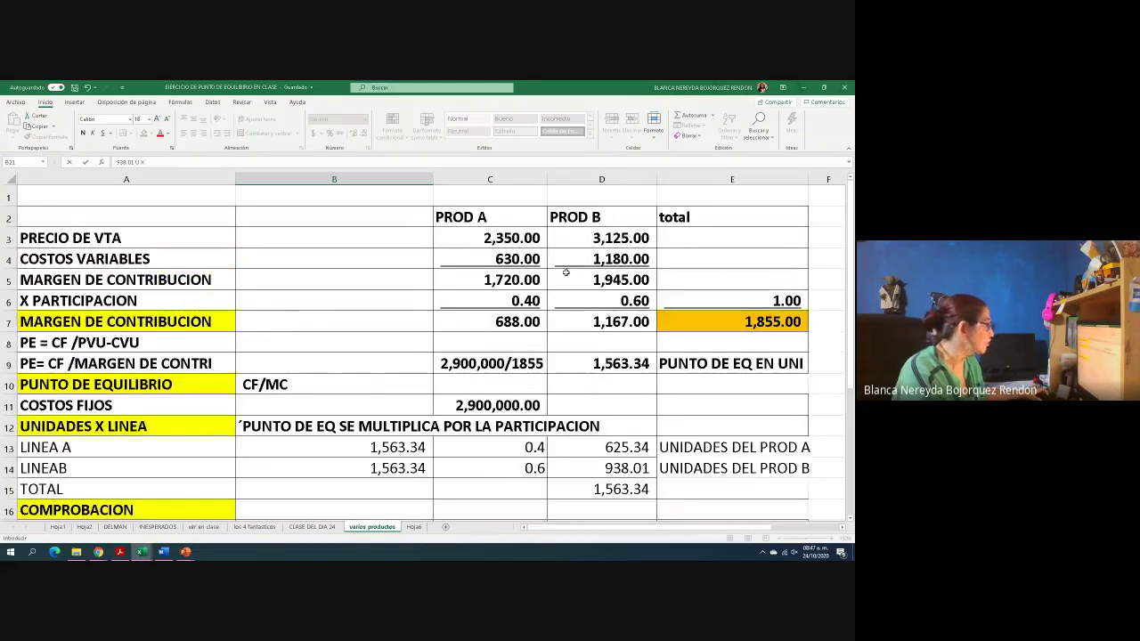
scroll(394, 432, "down", 3)
type("$1180")
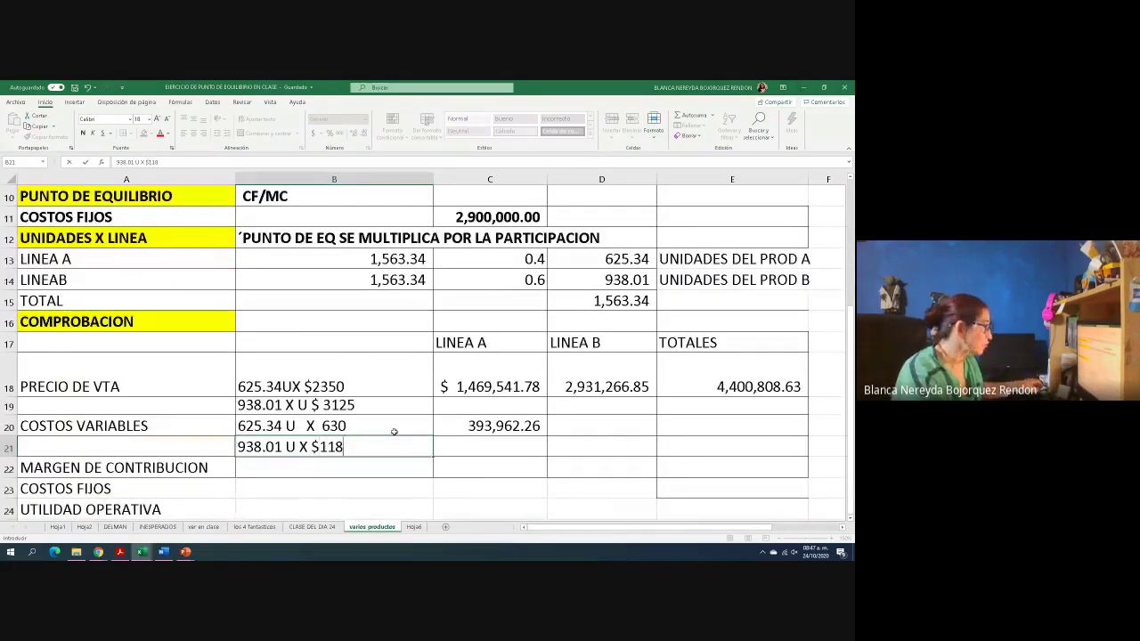
Add a dollar sign before 630 in the line A variable cost note in B20
left_click(317, 427)
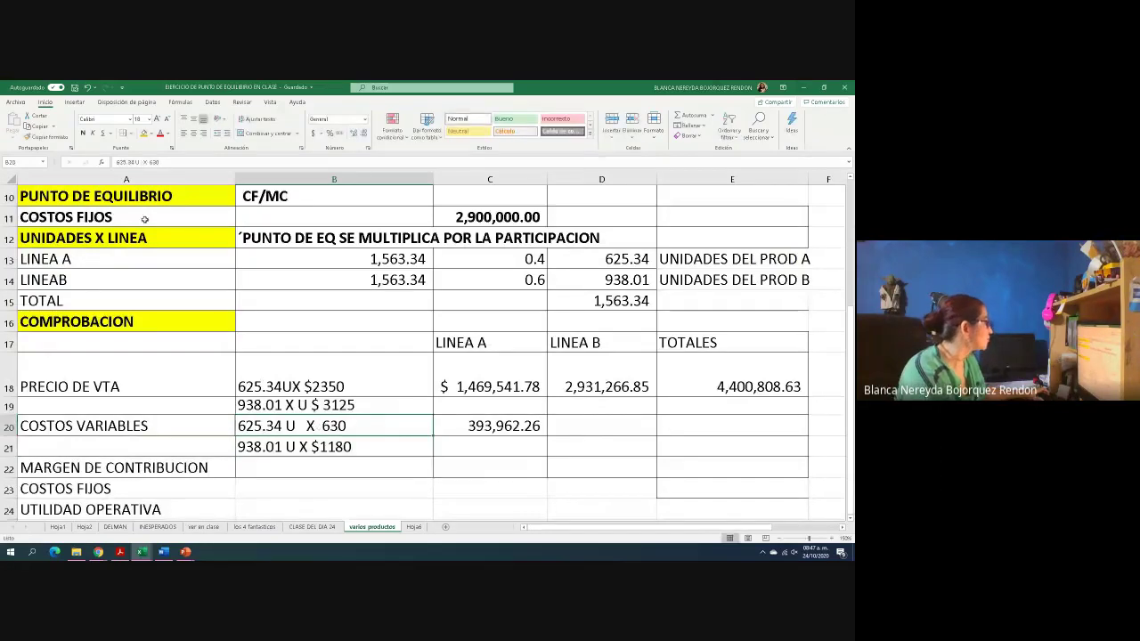
left_click(153, 163)
type("$")
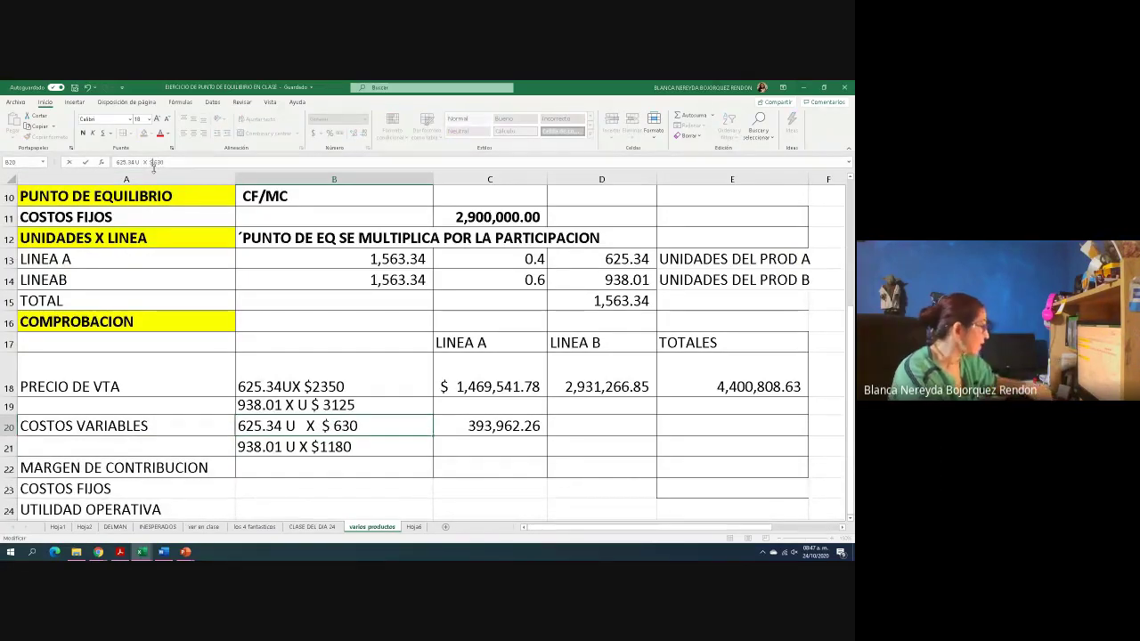
Calculate line B variable costs in D20 as units D14 times product B's unit variable cost in D4
left_click(569, 424)
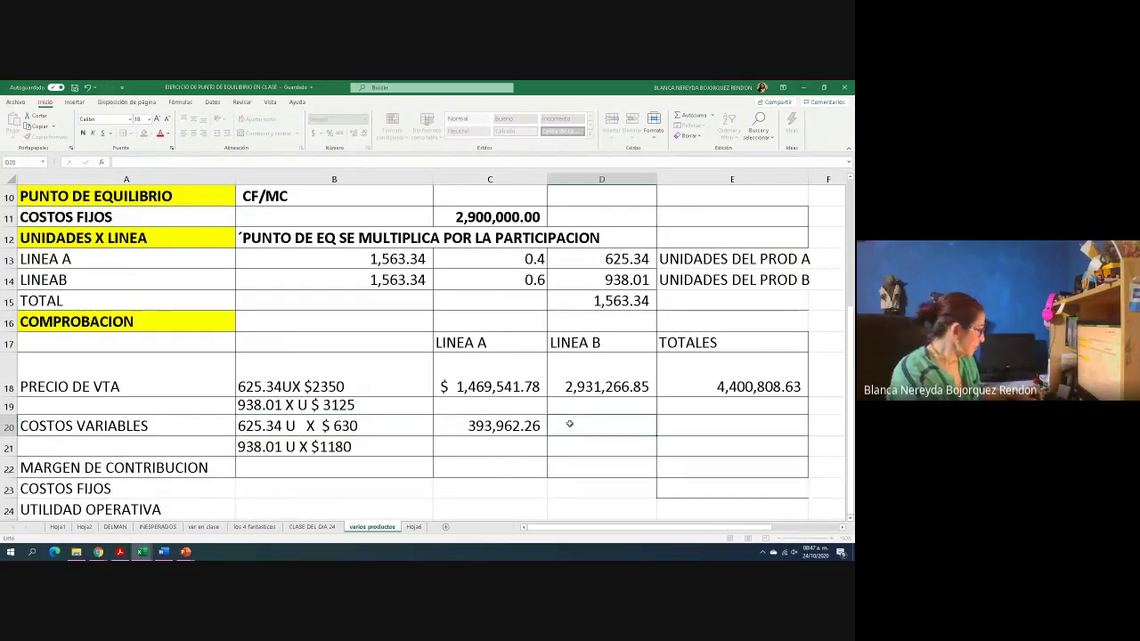
type("=")
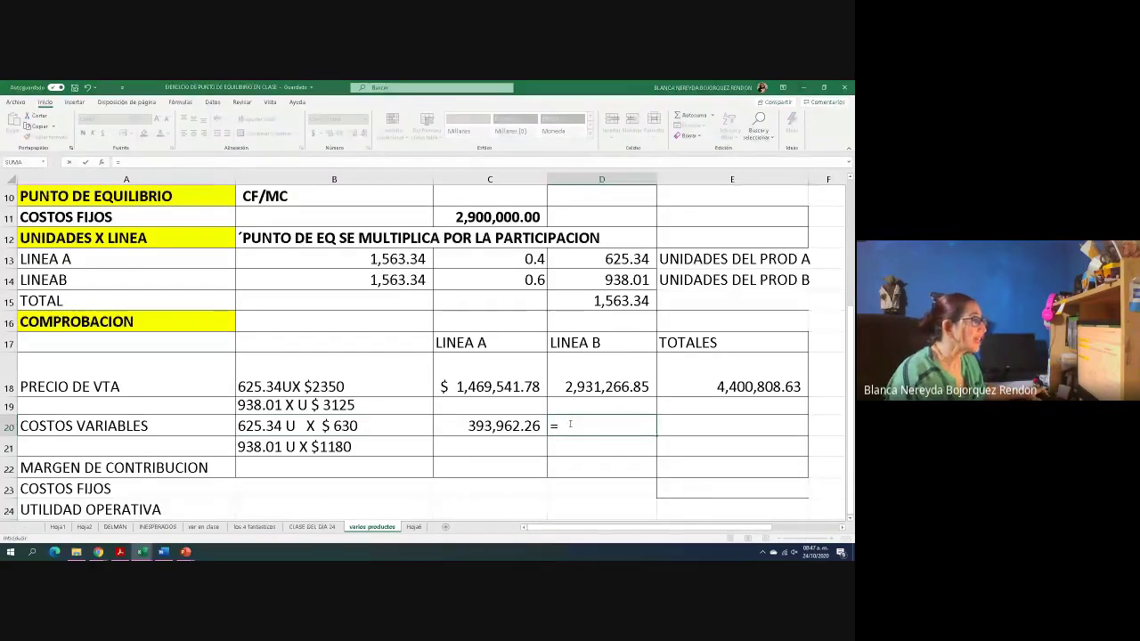
left_click(608, 280)
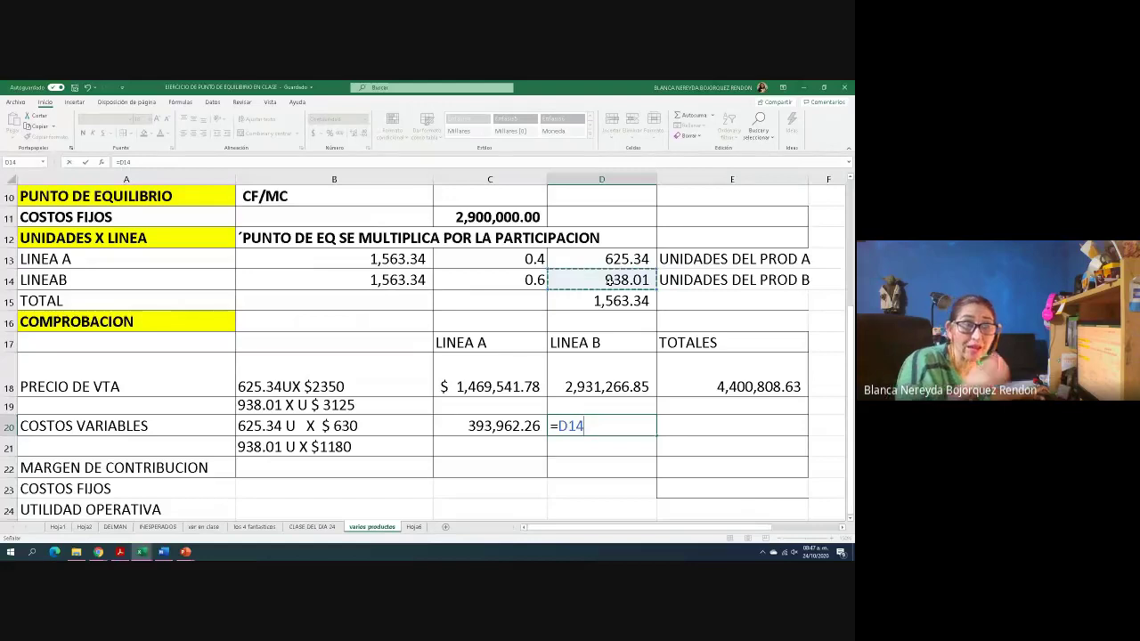
type("*")
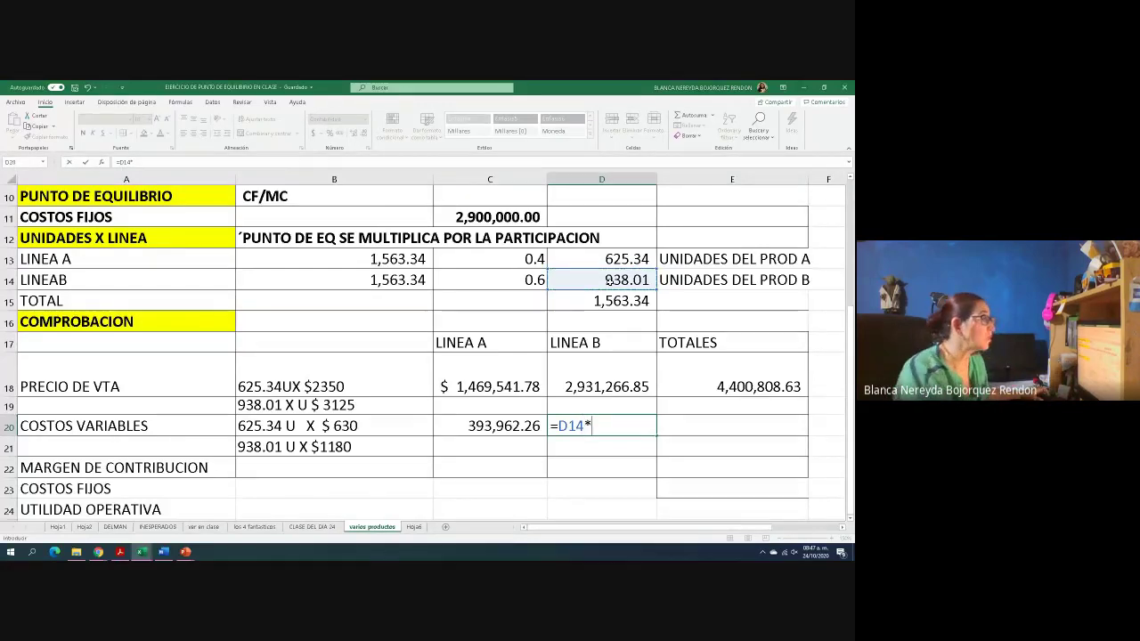
scroll(600, 326, "up", 3)
left_click(577, 259)
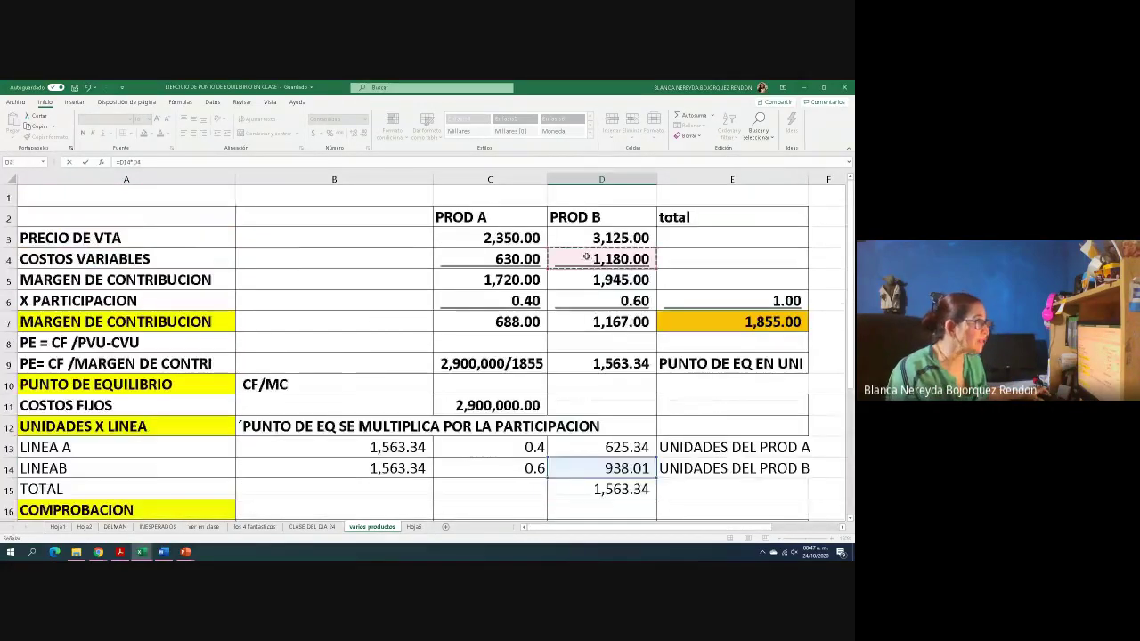
key("Return")
scroll(449, 432, "down", 3)
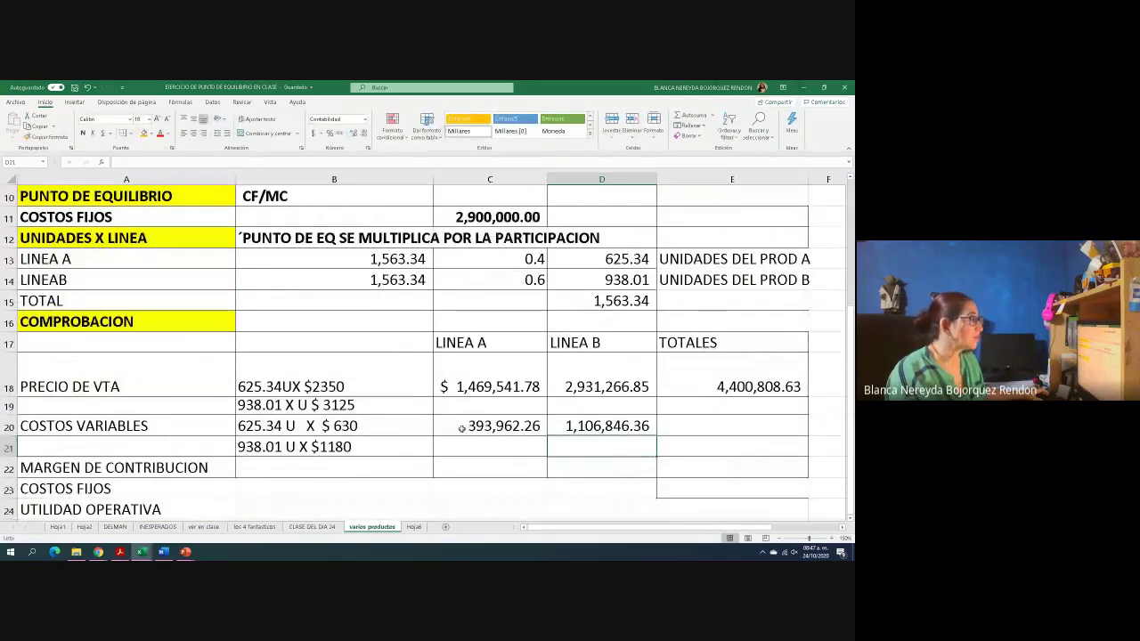
Apply the dollar accounting format to the variable costs in C20:D20
left_click_drag(460, 428, 552, 426)
left_click(553, 131)
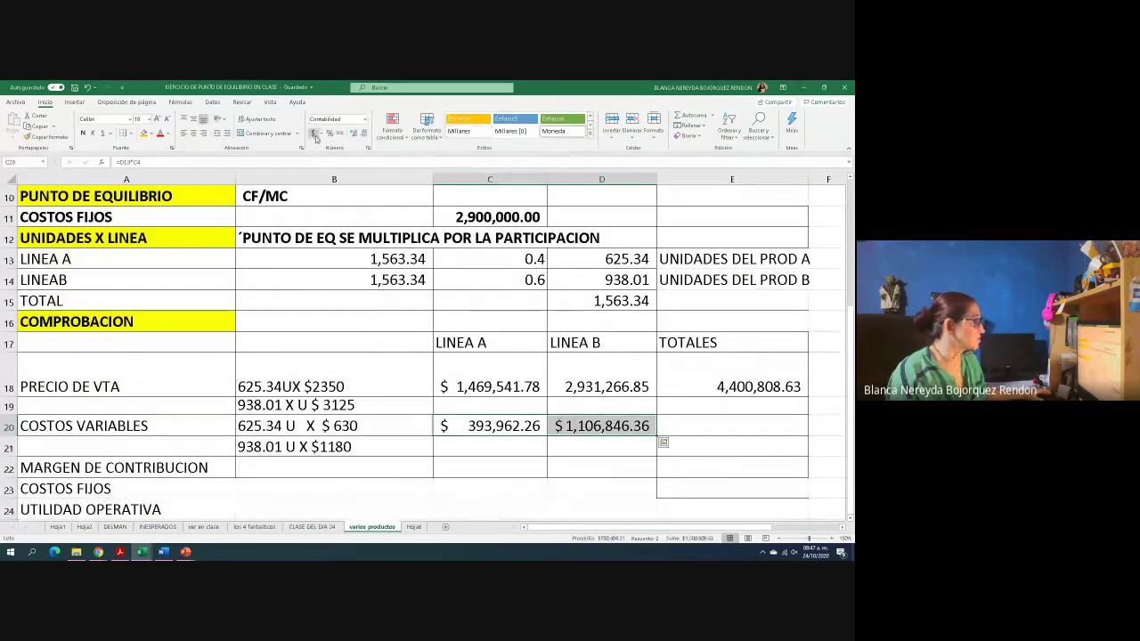
left_click(551, 383)
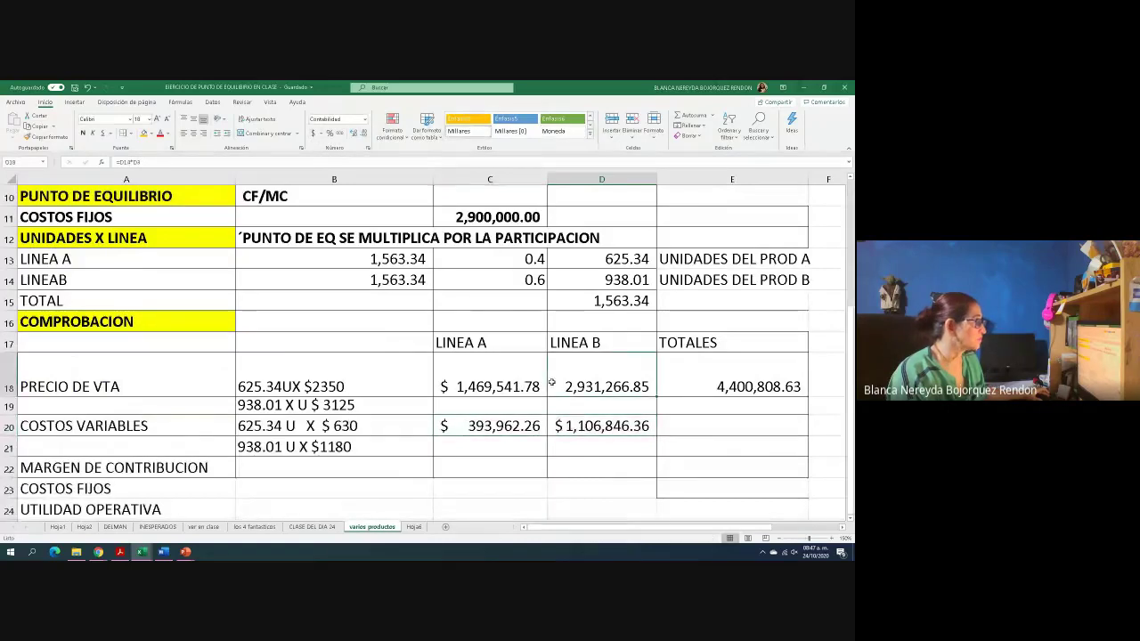
Apply the dollar accounting format to the line B sales in D18 and the total sales in E18
left_click(314, 133)
left_click(692, 375)
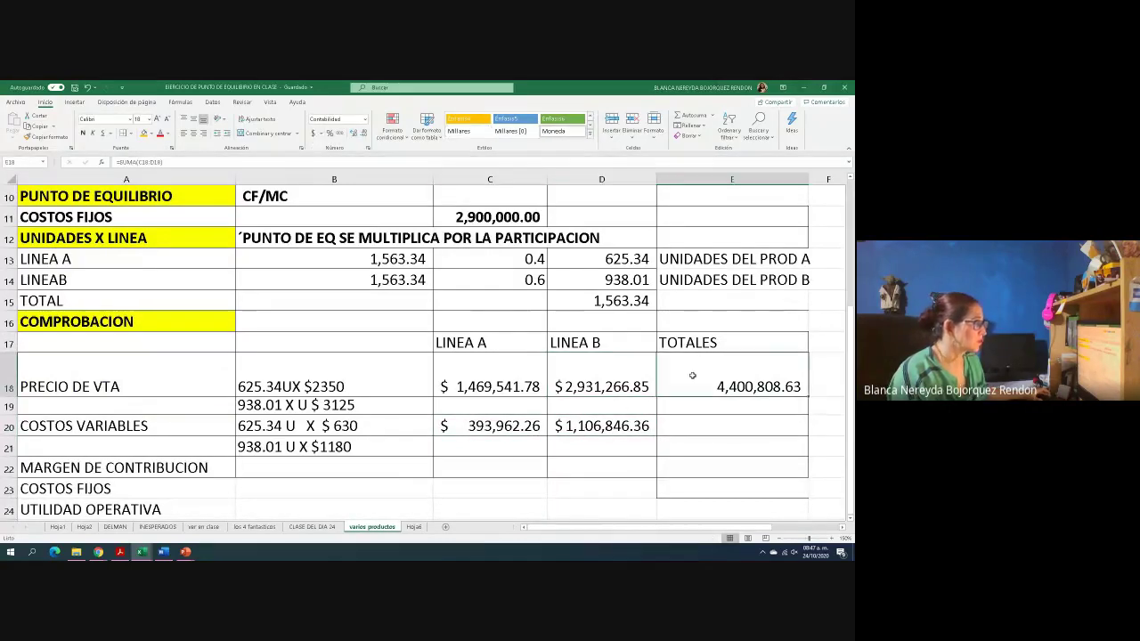
left_click(313, 133)
Total the variable costs of lines A and B in E20 with AutoSum over C20:D20
left_click(499, 426)
left_click_drag(504, 427, 685, 425)
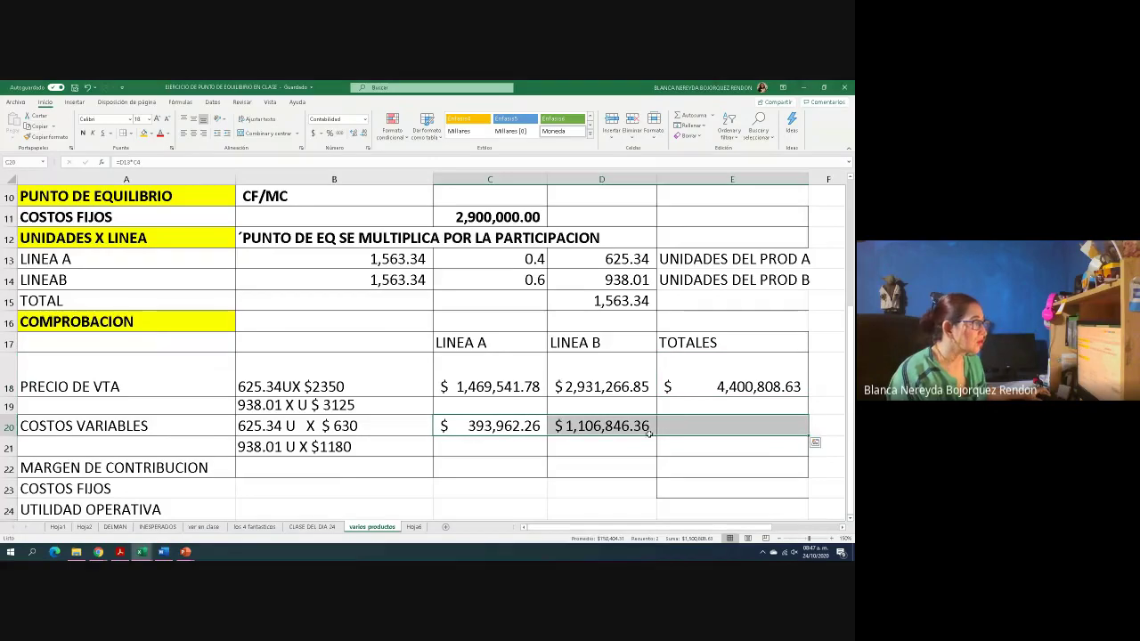
left_click(502, 431)
left_click_drag(504, 426, 731, 426)
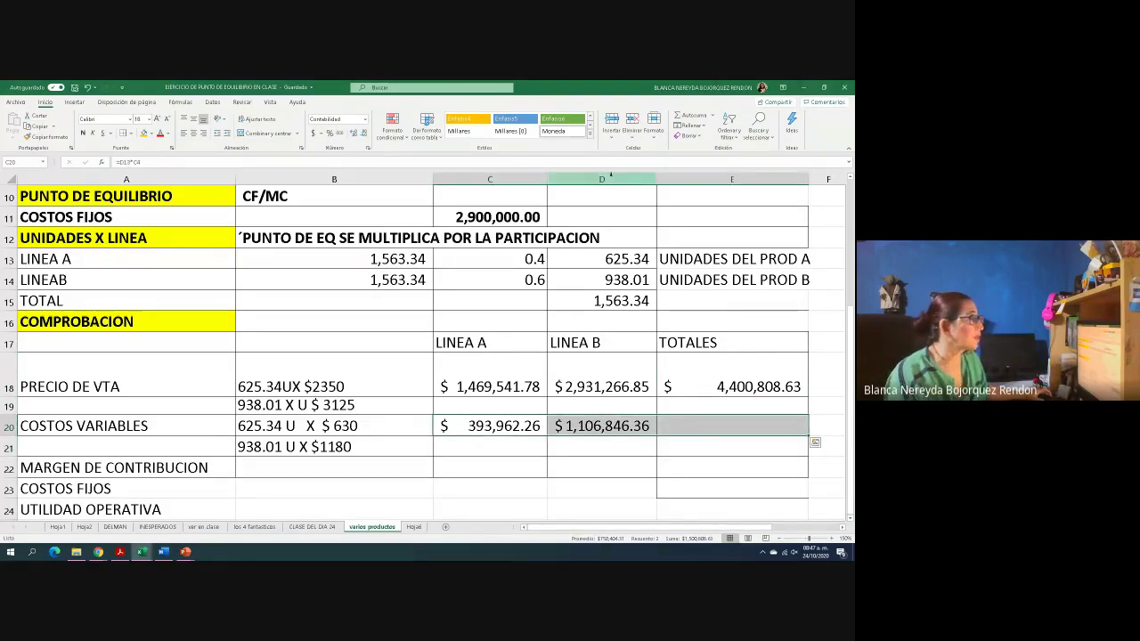
left_click(678, 116)
left_click(732, 446)
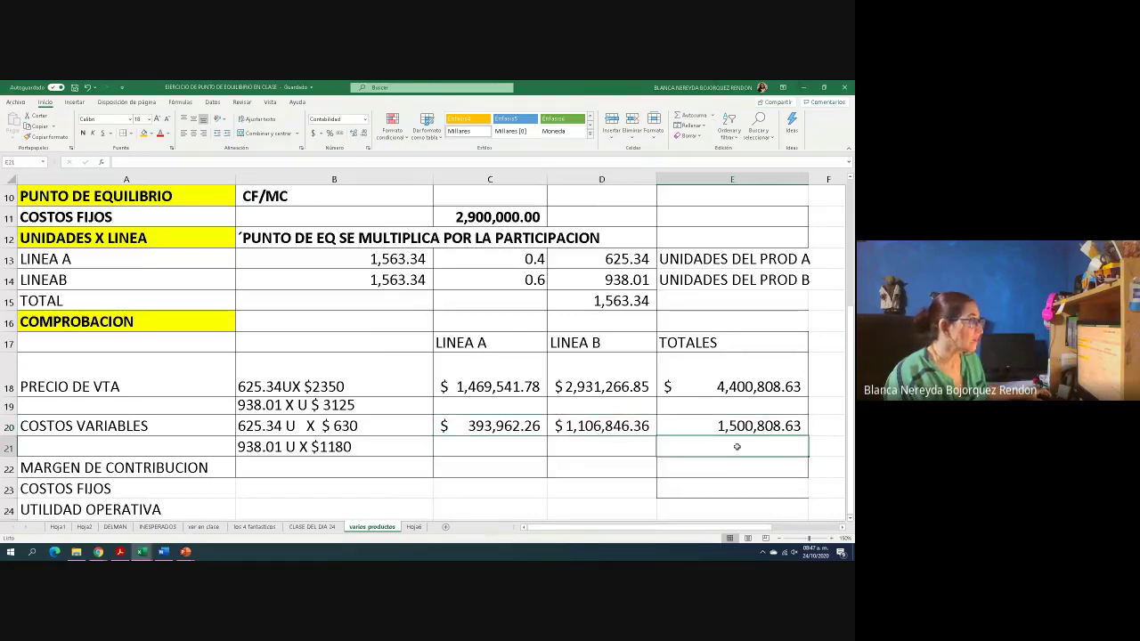
Calculate the total contribution margin in E22 as total sales E18 minus total variable costs E20
left_click_drag(702, 397, 716, 462)
left_click(701, 481)
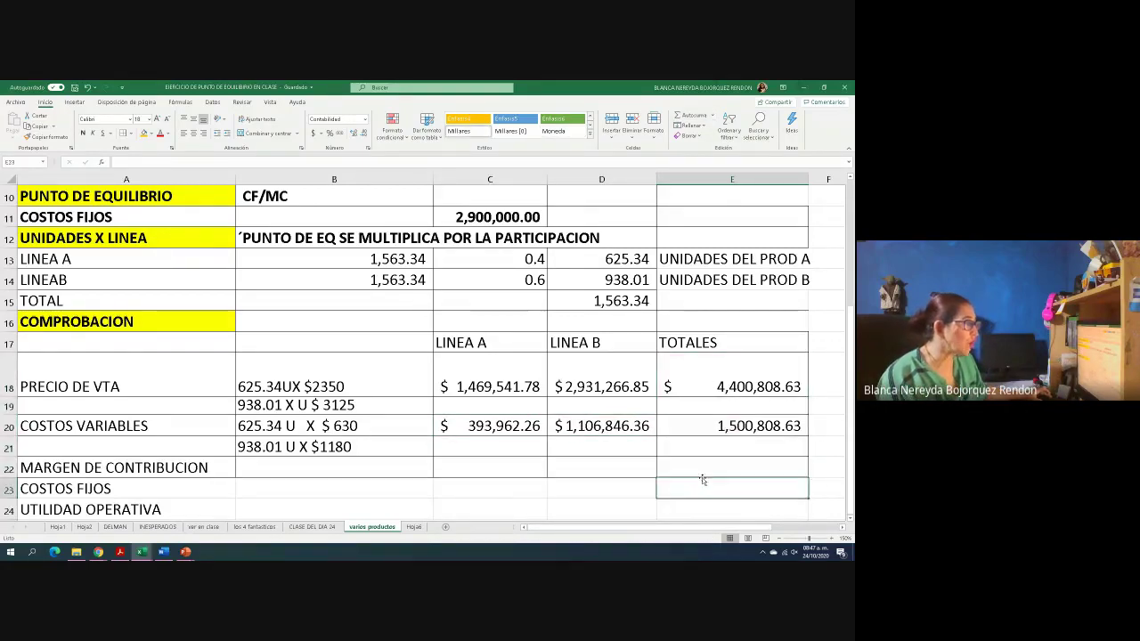
left_click(697, 469)
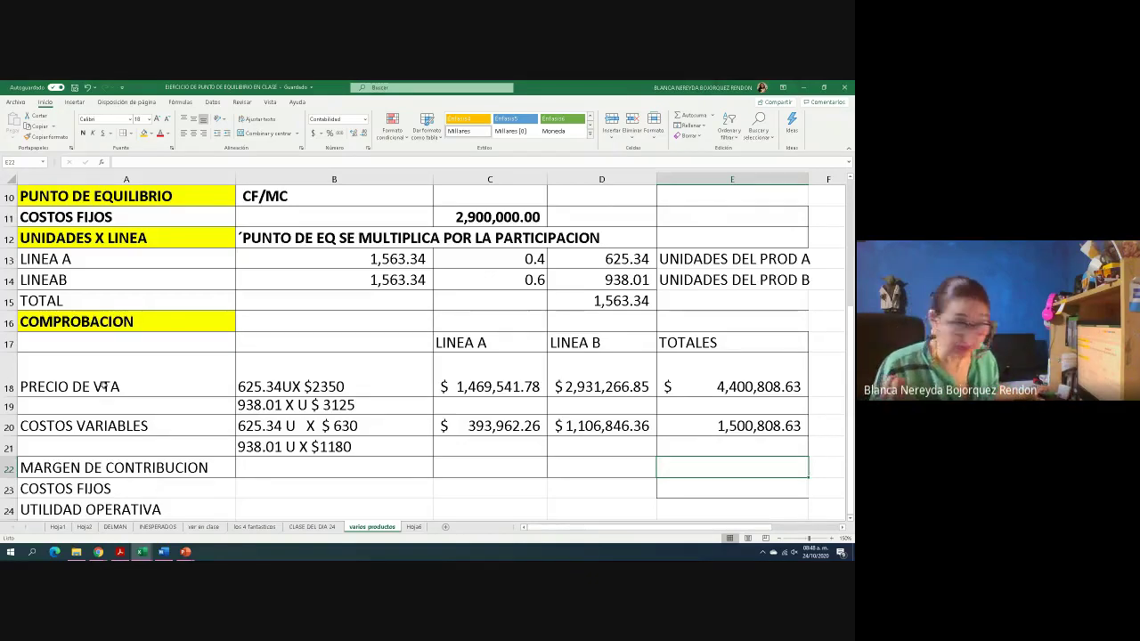
type("=")
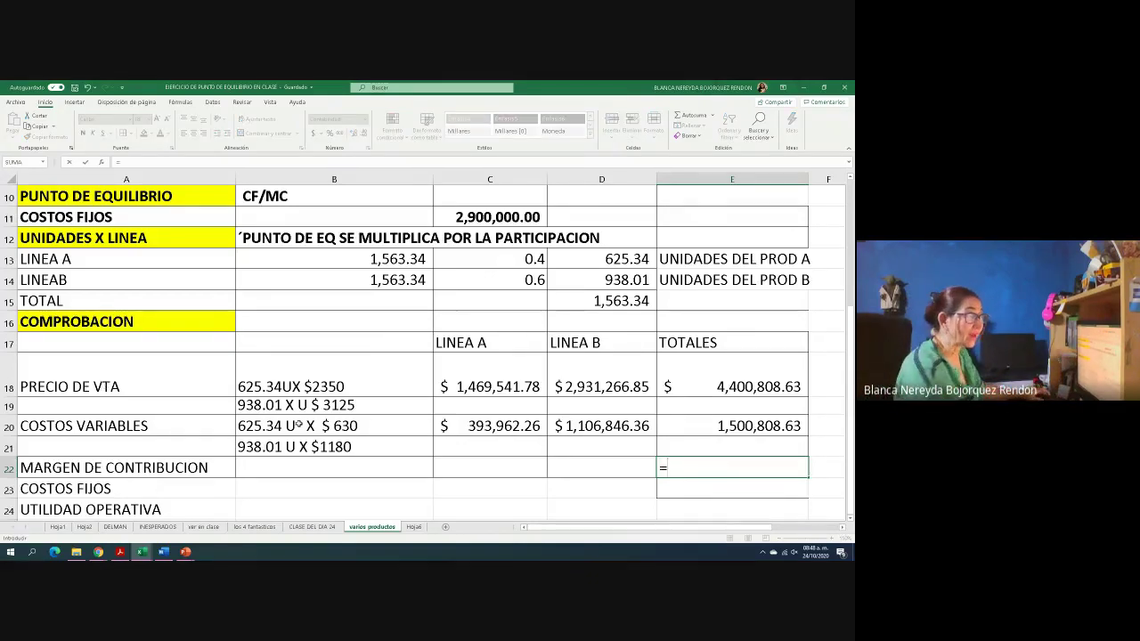
left_click(705, 383)
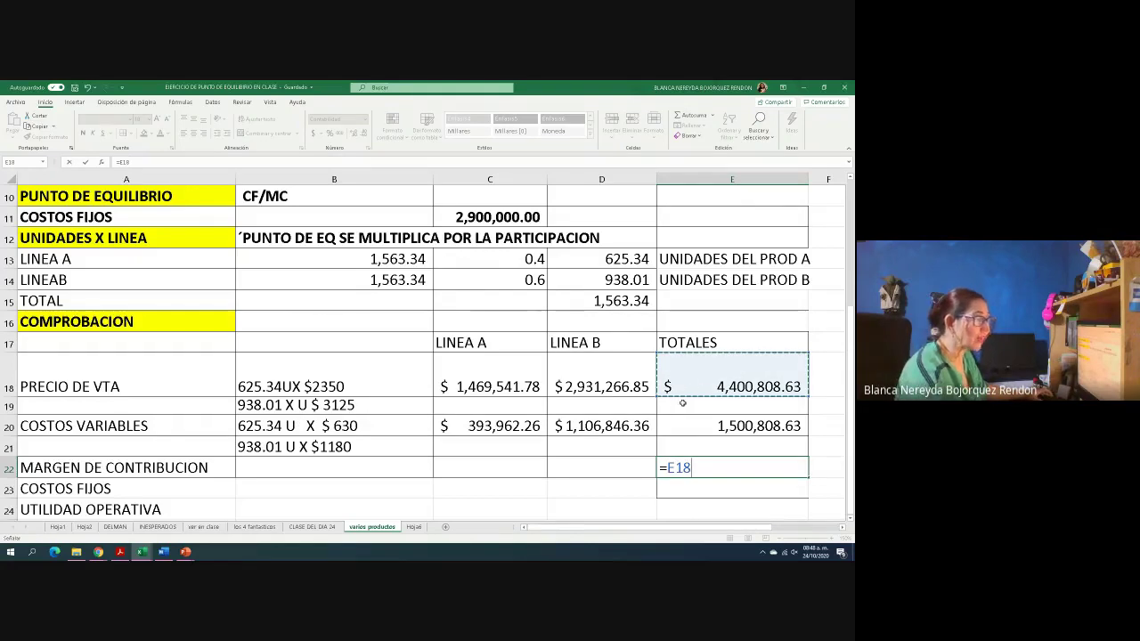
type("-")
left_click(694, 430)
key("Return")
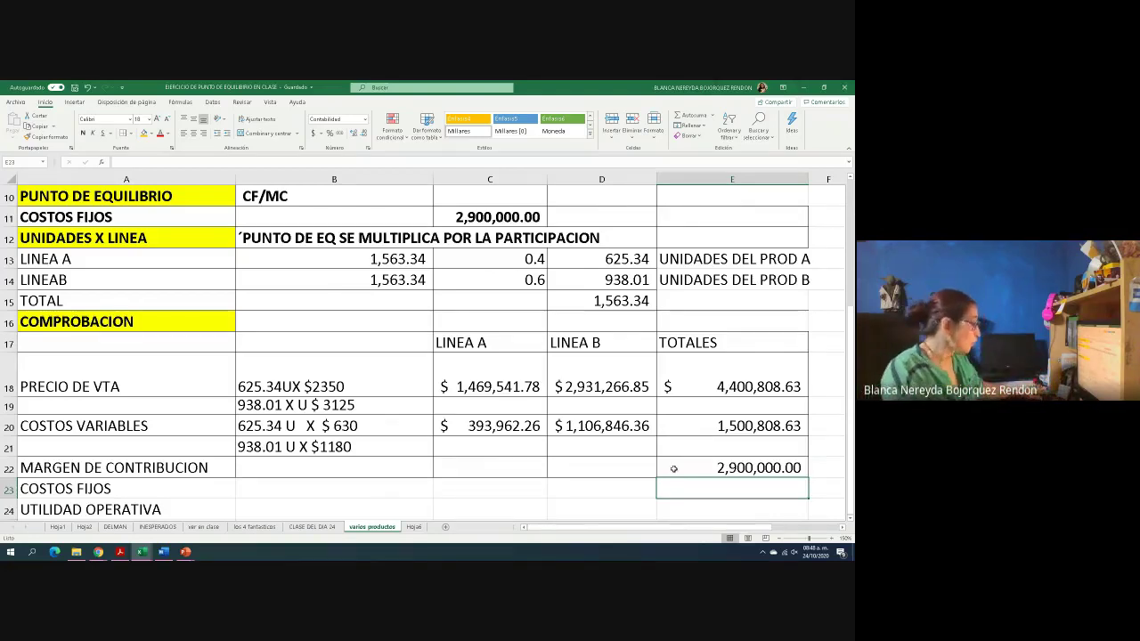
Link the fixed costs in E23 to the COSTOS FIJOS amount in C11
type("=")
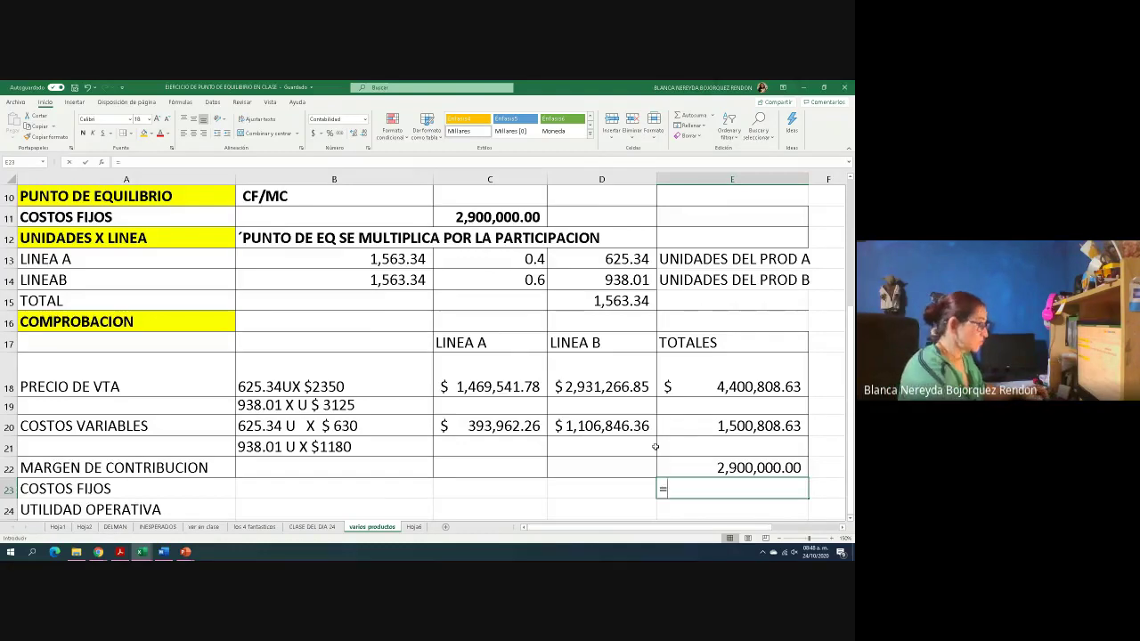
left_click(457, 219)
key("Return")
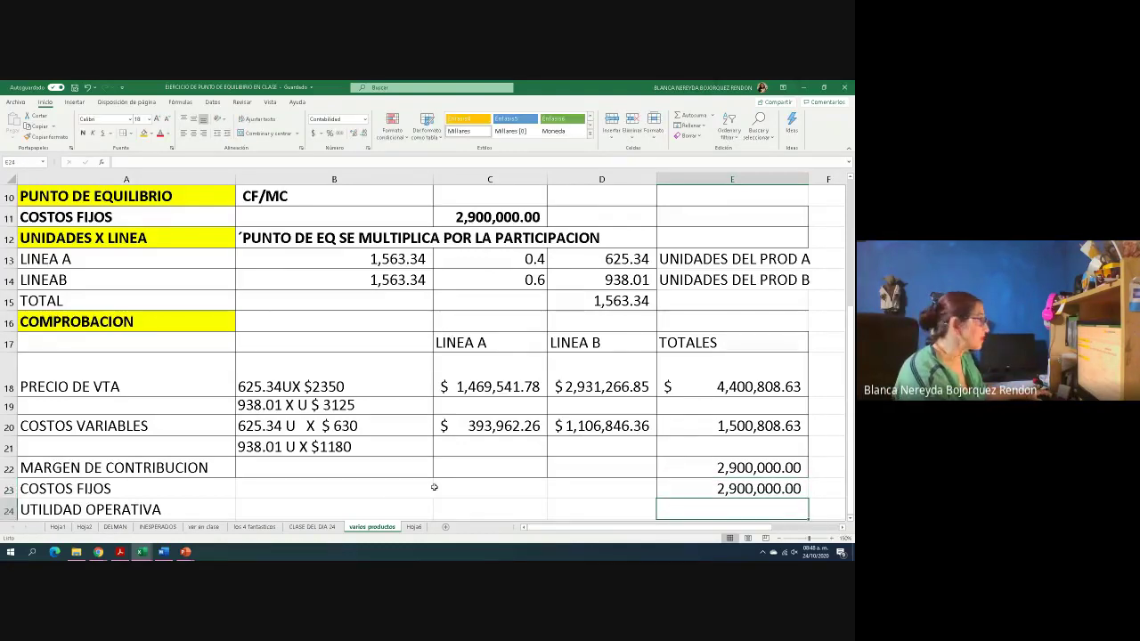
Calculate the operating profit in E24 as contribution margin E22 minus fixed costs E23
scroll(481, 463, "down", 1)
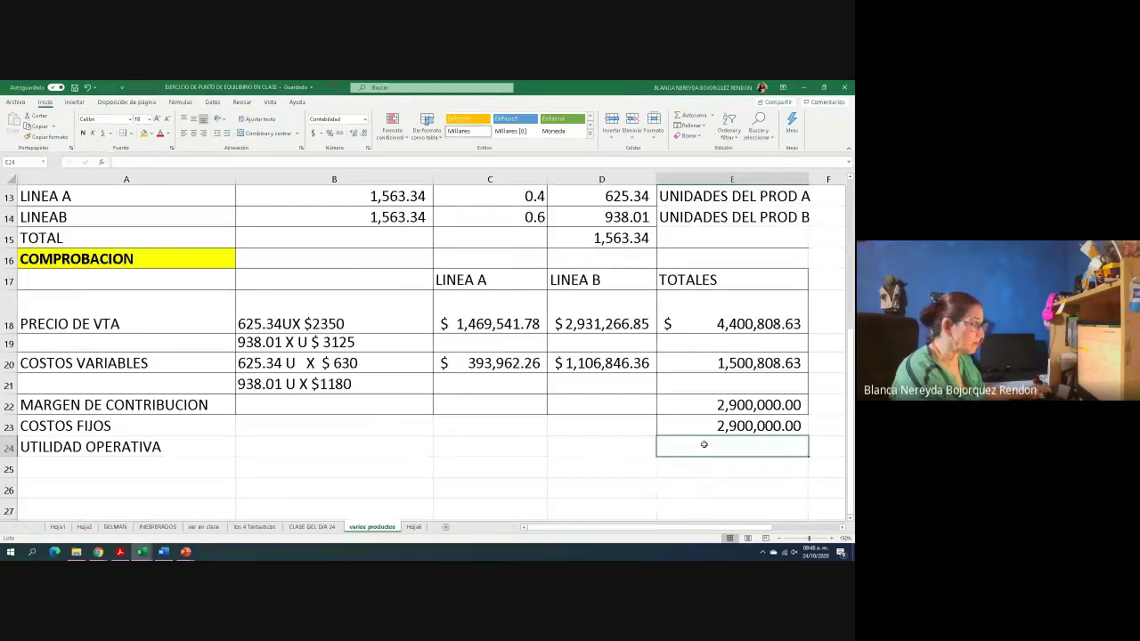
type("=")
left_click(688, 401)
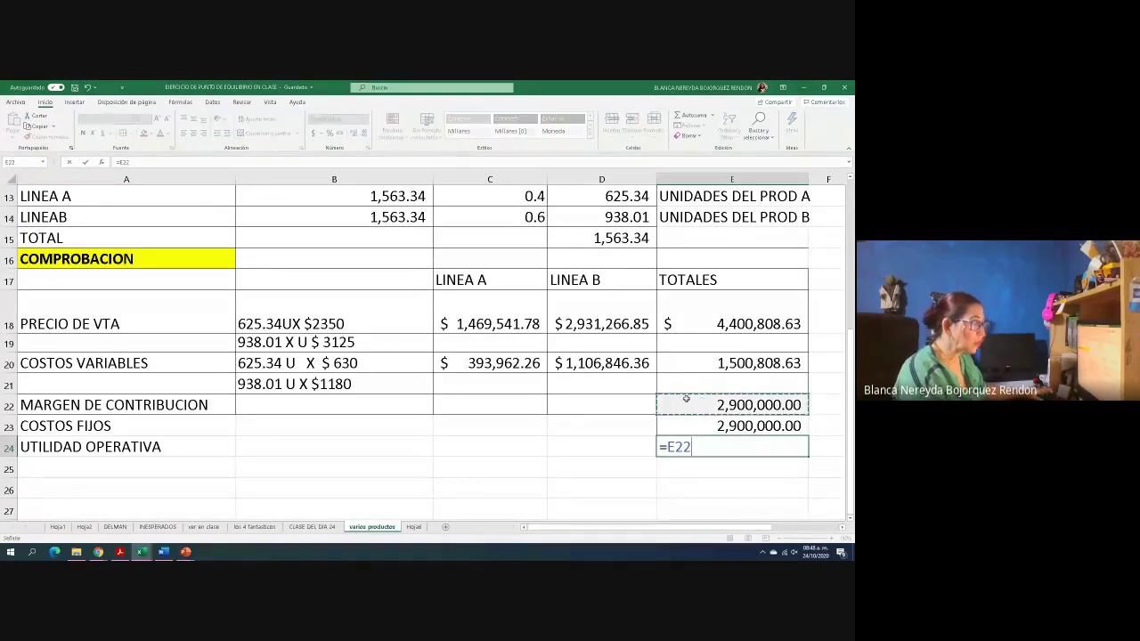
type("-")
left_click(694, 425)
key("Return")
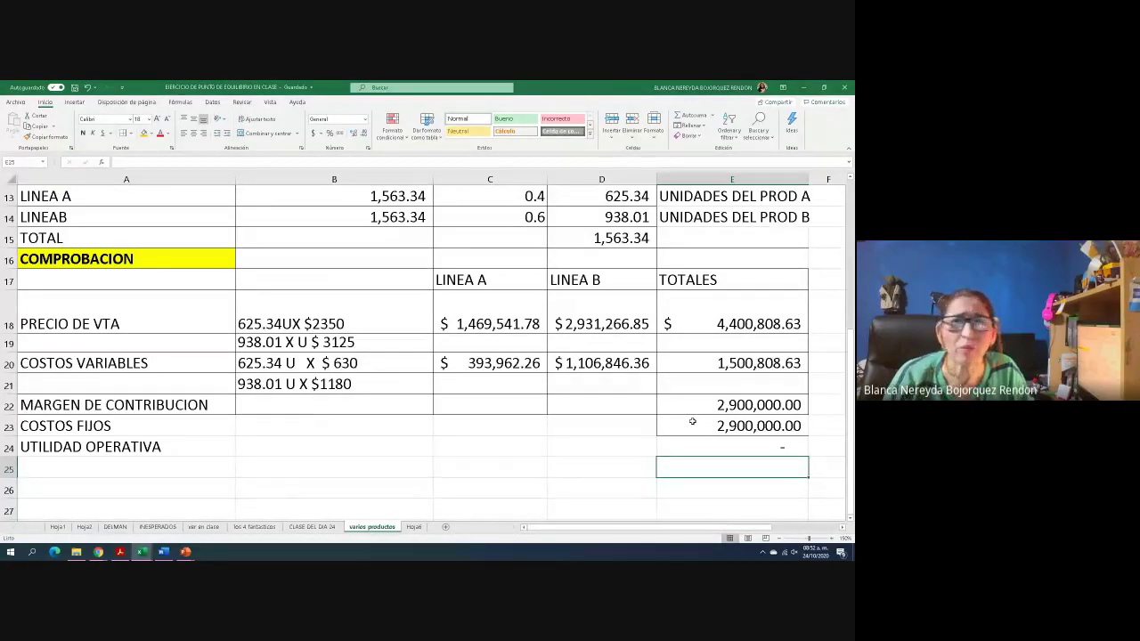
Stop sharing the screen in the Google Meet call
type("<")
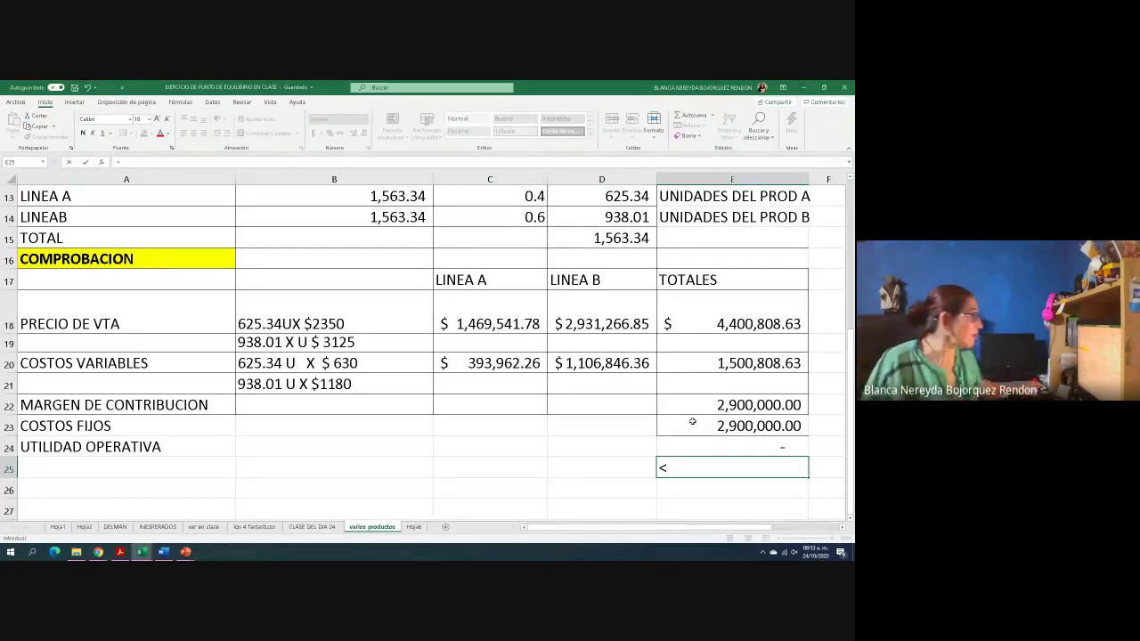
mouse_move(102, 554)
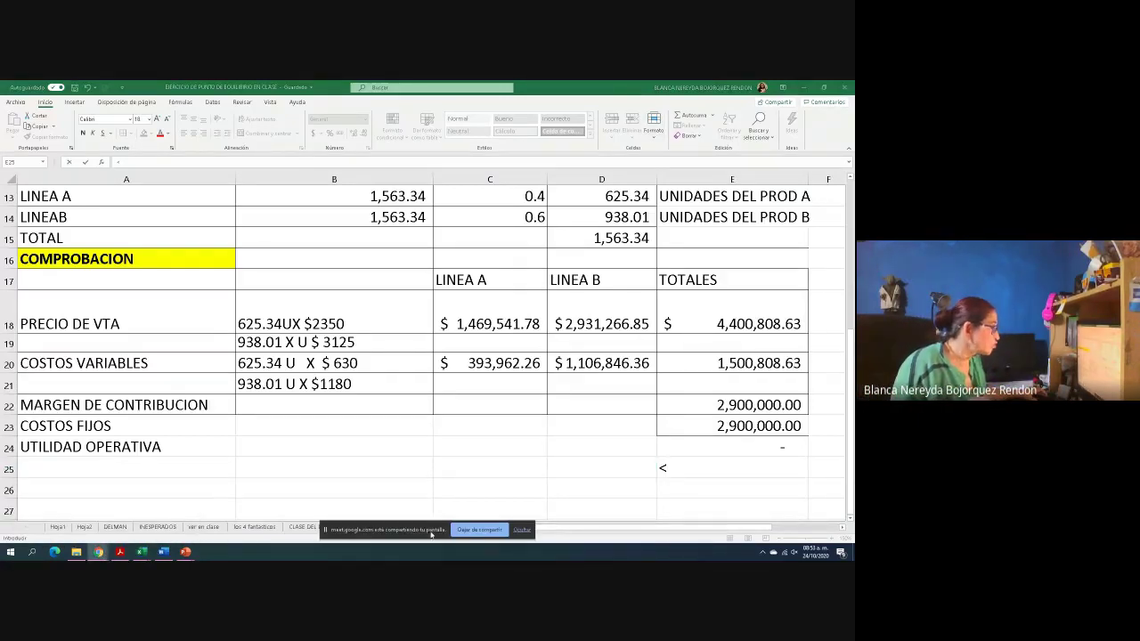
left_click(480, 530)
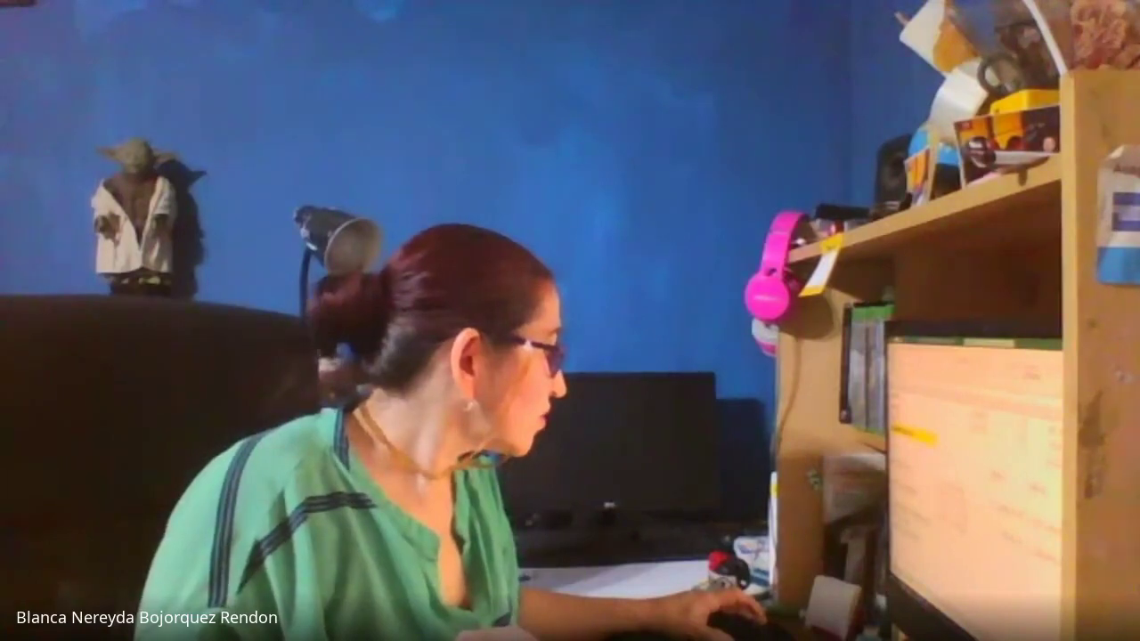